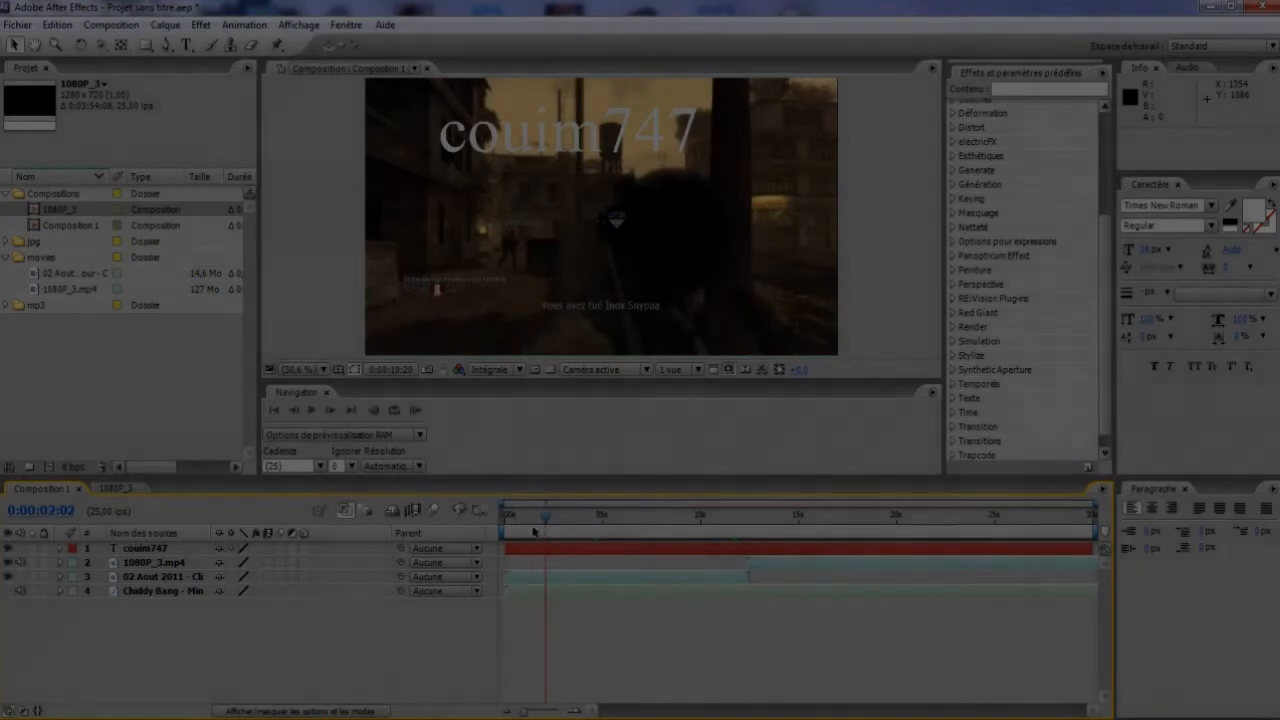
- Move the current time of Composition 1 to 0:00:05:17, where the title shows over the gameplay clip
mouse_move(543, 520)
left_mouse_down()
mouse_move(563, 521)
mouse_move(541, 528)
left_mouse_up()
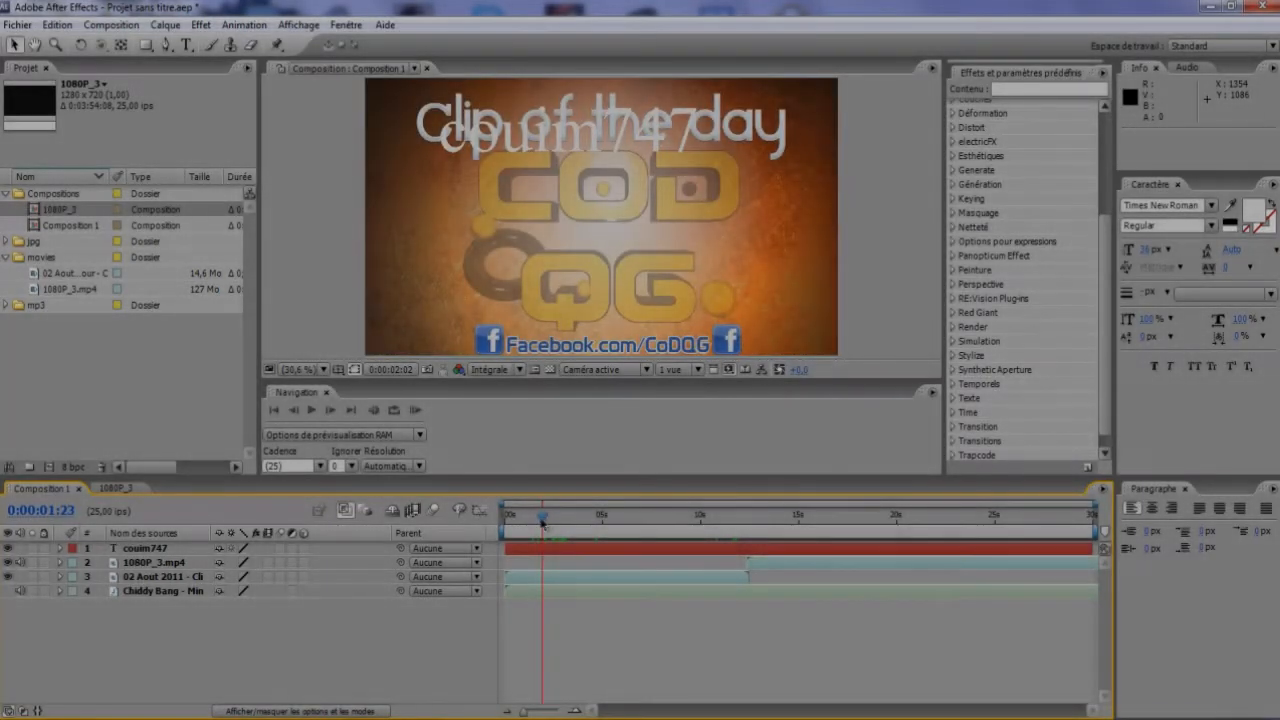
mouse_move(546, 519)
left_mouse_down()
mouse_move(532, 521)
mouse_move(543, 521)
left_mouse_up()
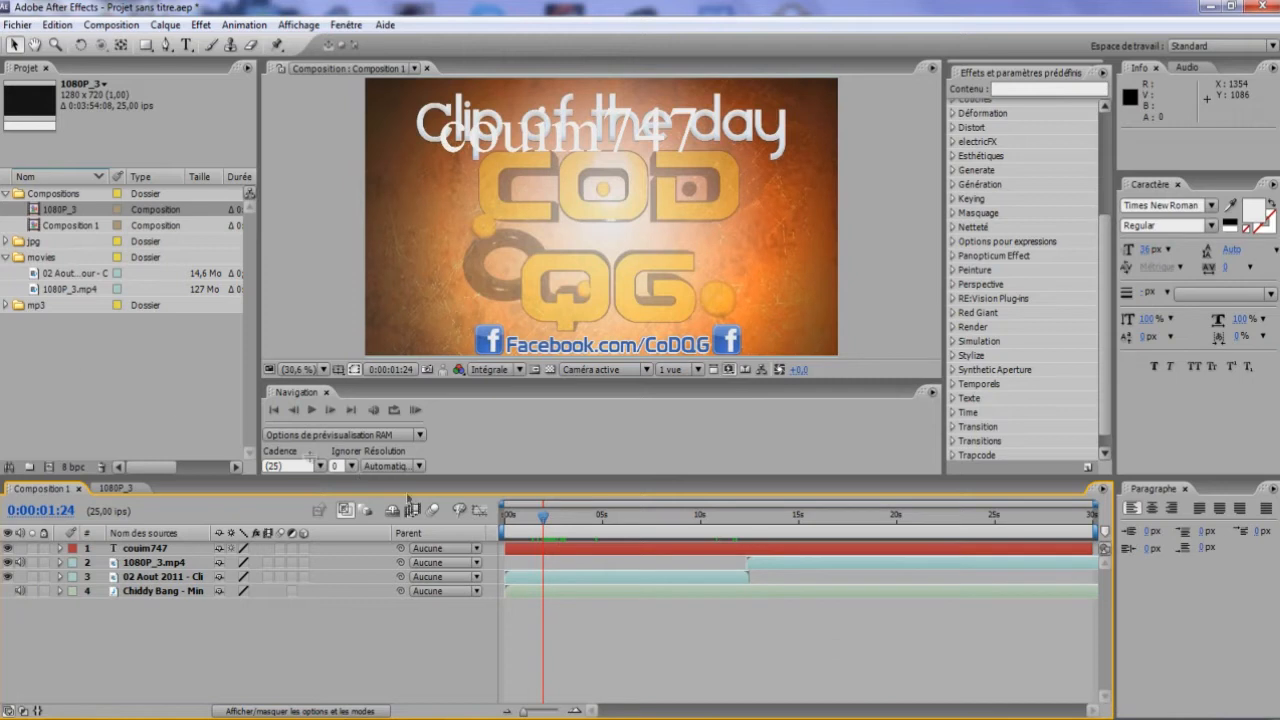
left_click_drag(546, 517, 618, 528)
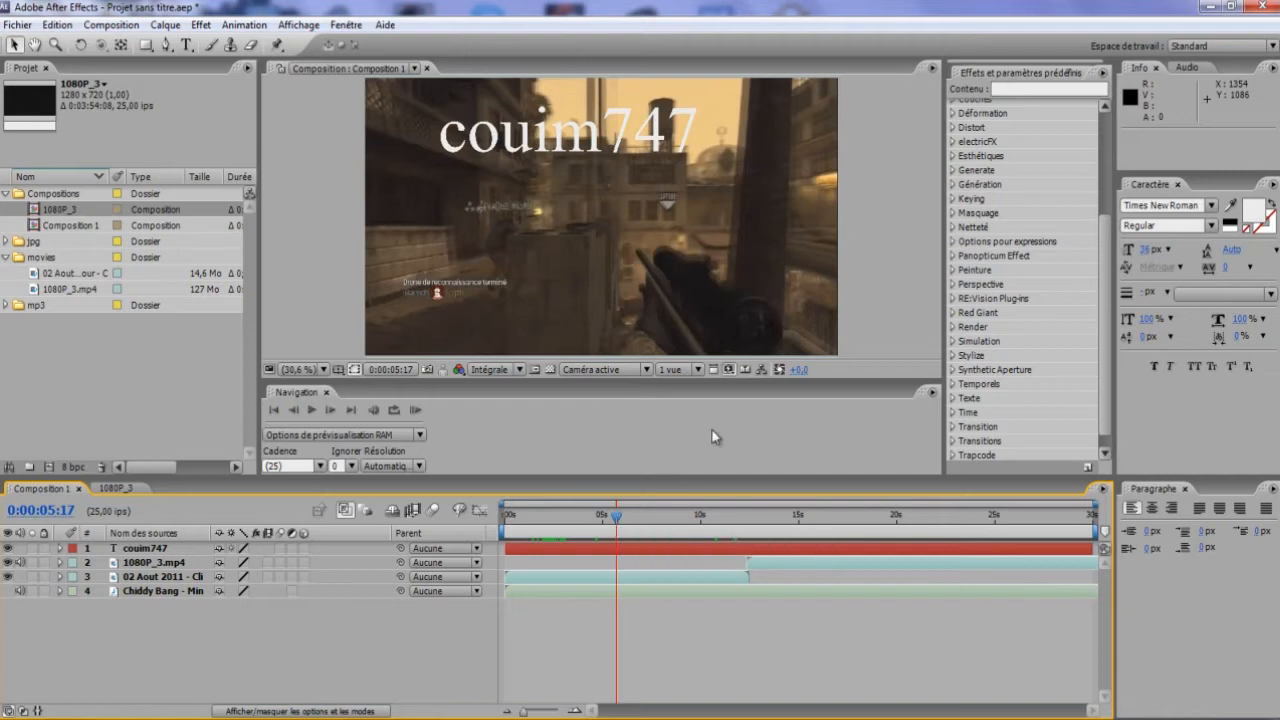
left_click(954, 256)
left_click(954, 256)
scroll(976, 250, "up", 3)
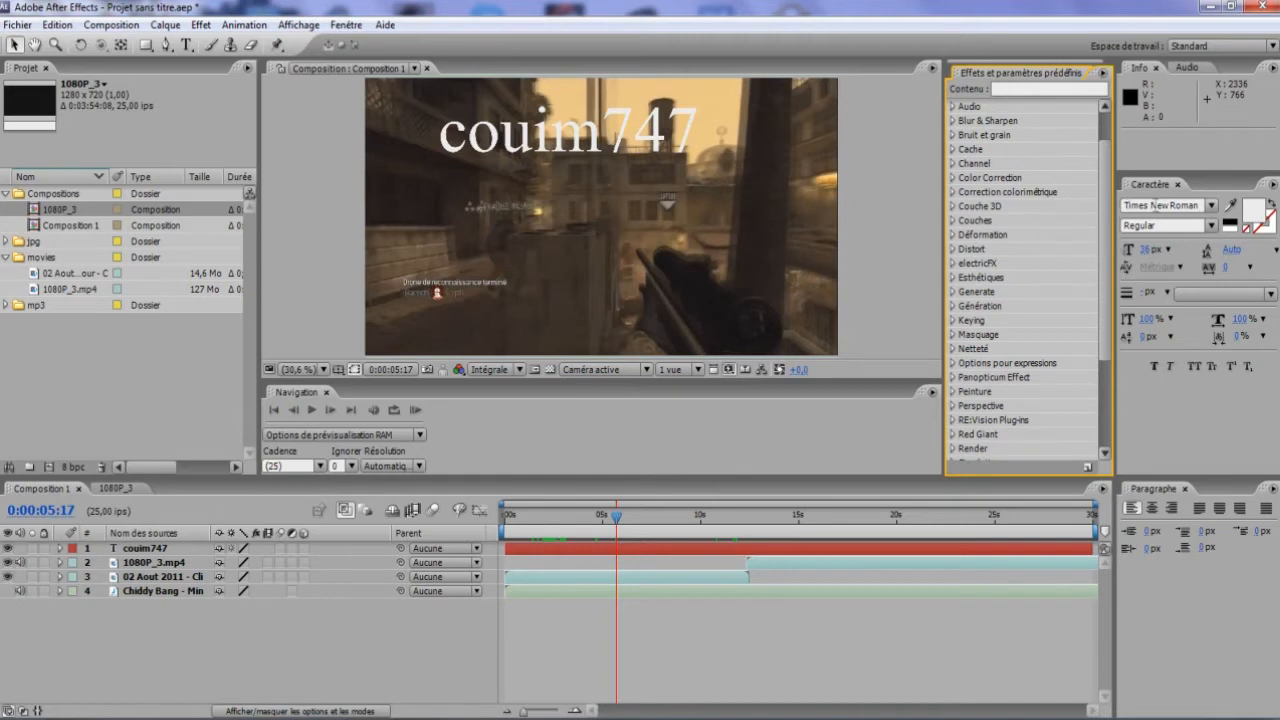
- Try to recolour the title by choosing a bright red fill without selecting its layer
left_click(1253, 214)
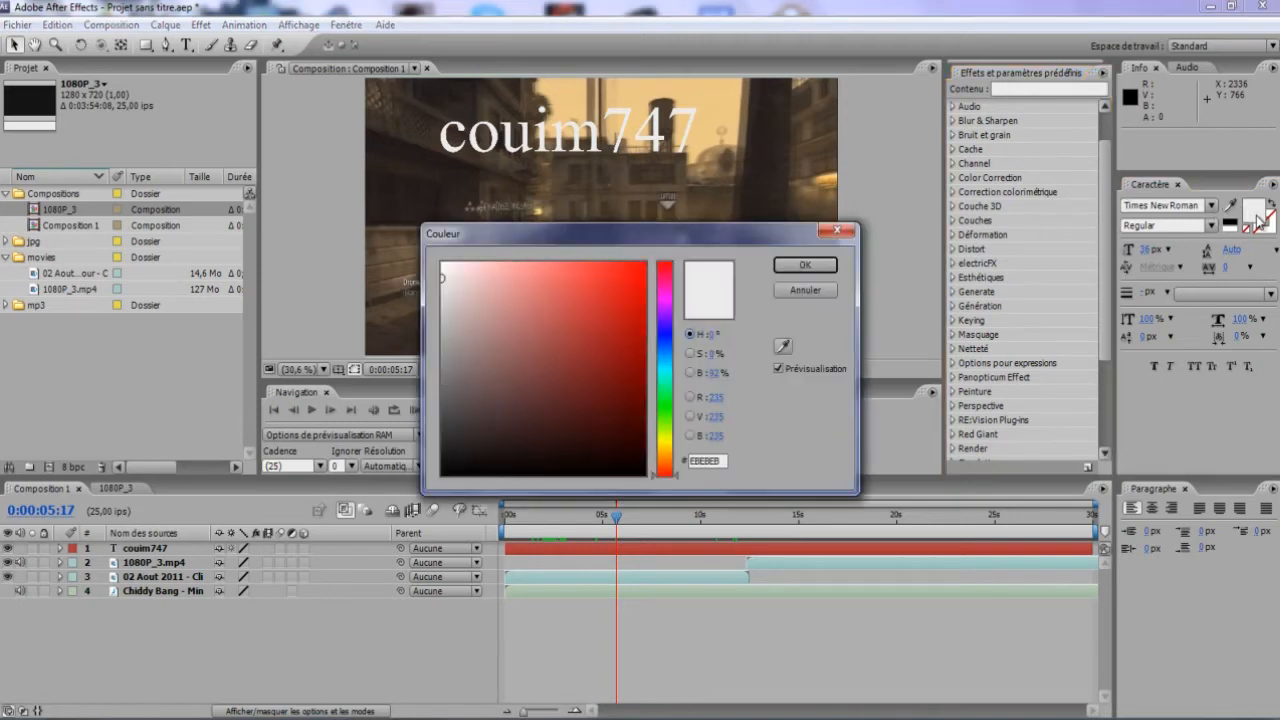
mouse_move(548, 320)
left_mouse_down()
mouse_move(603, 277)
mouse_move(638, 275)
left_mouse_up()
left_click(786, 264)
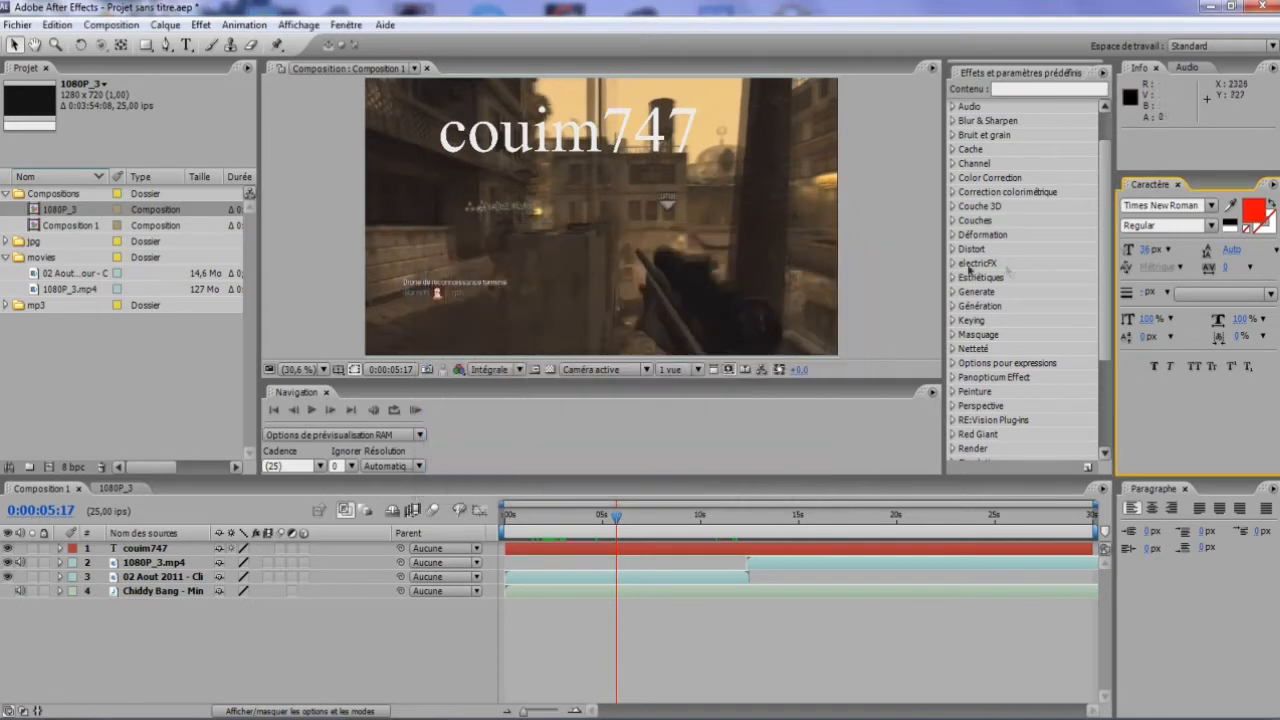
- Select the title text layer and change its fill colour to bright red
left_click(229, 551)
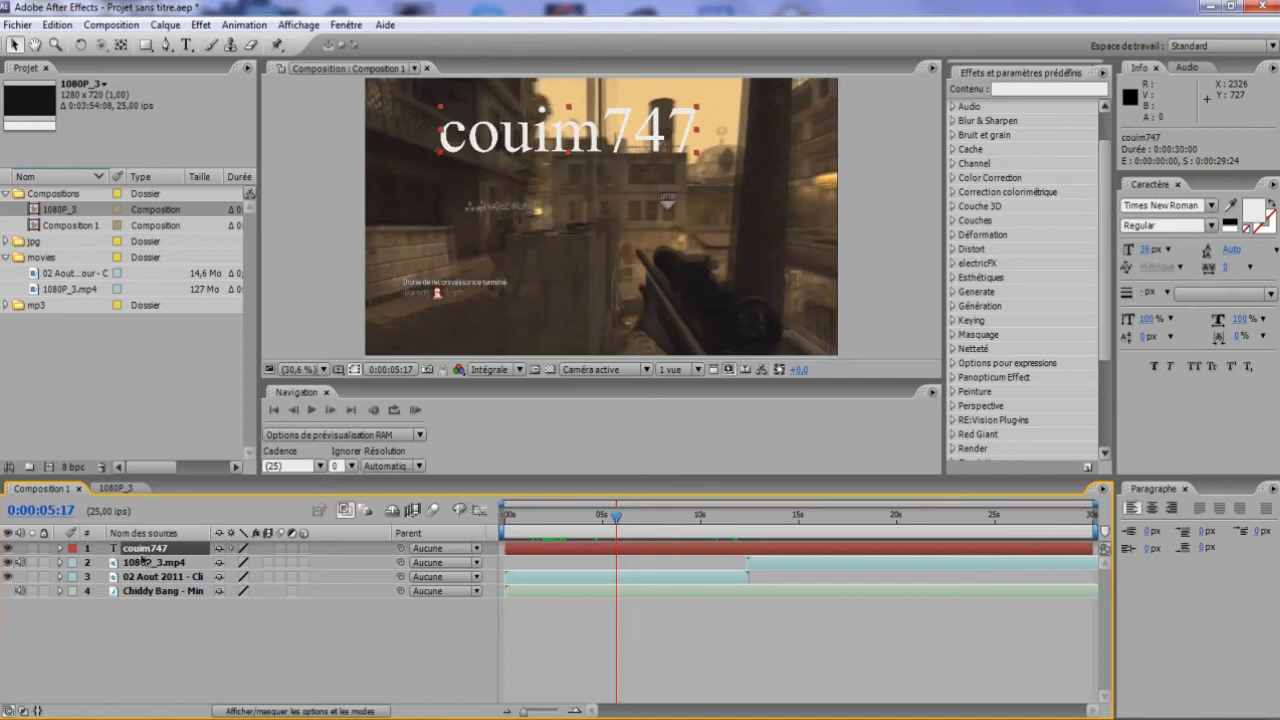
left_click(1252, 210)
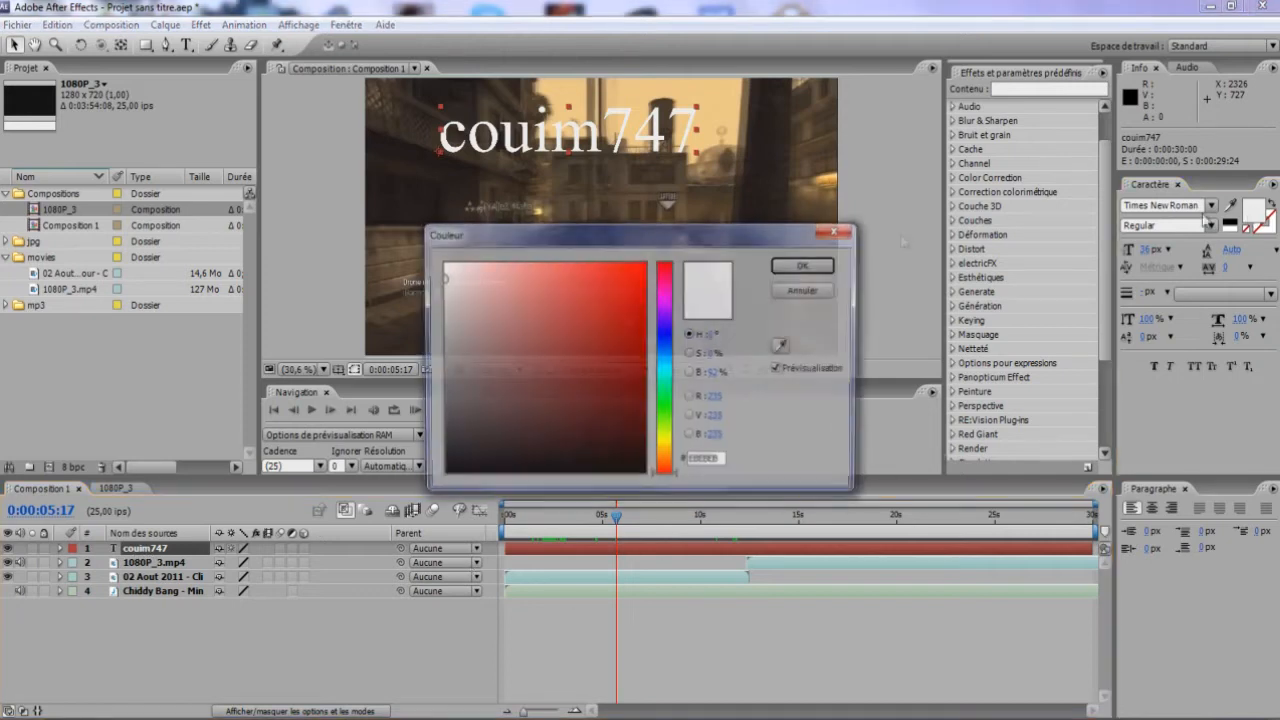
left_click(615, 310)
left_click(805, 264)
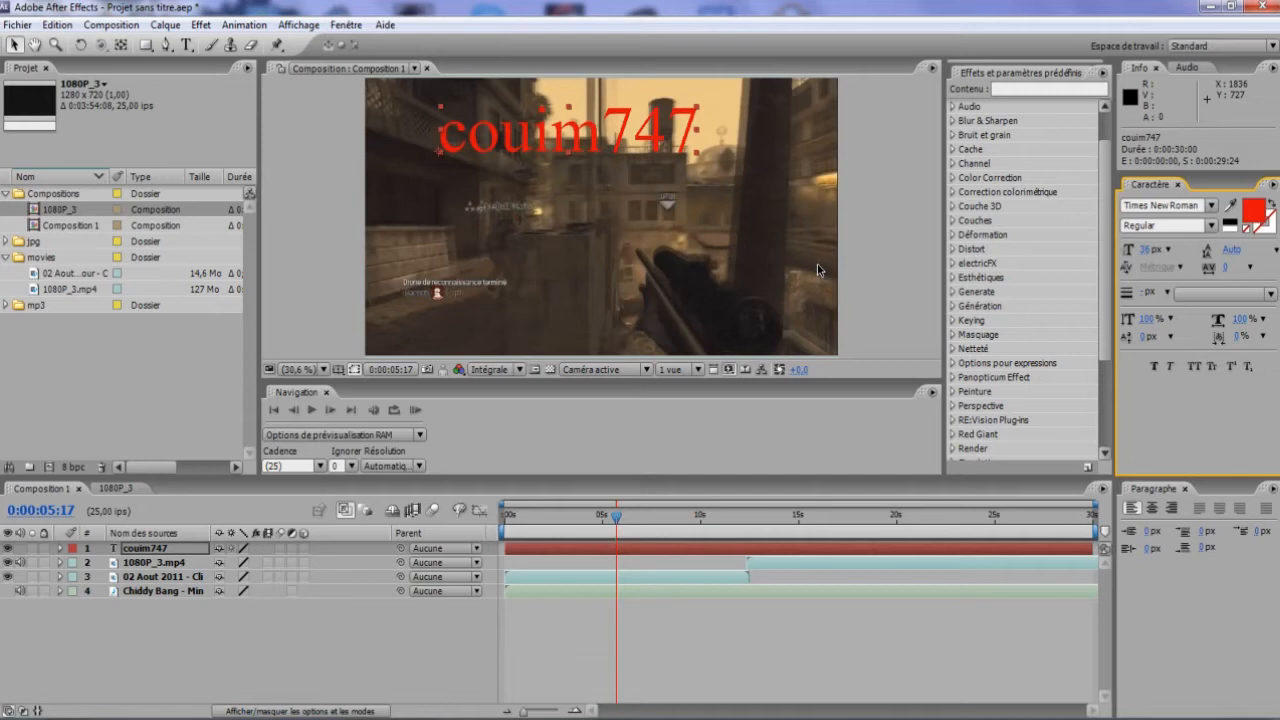
left_click(269, 607)
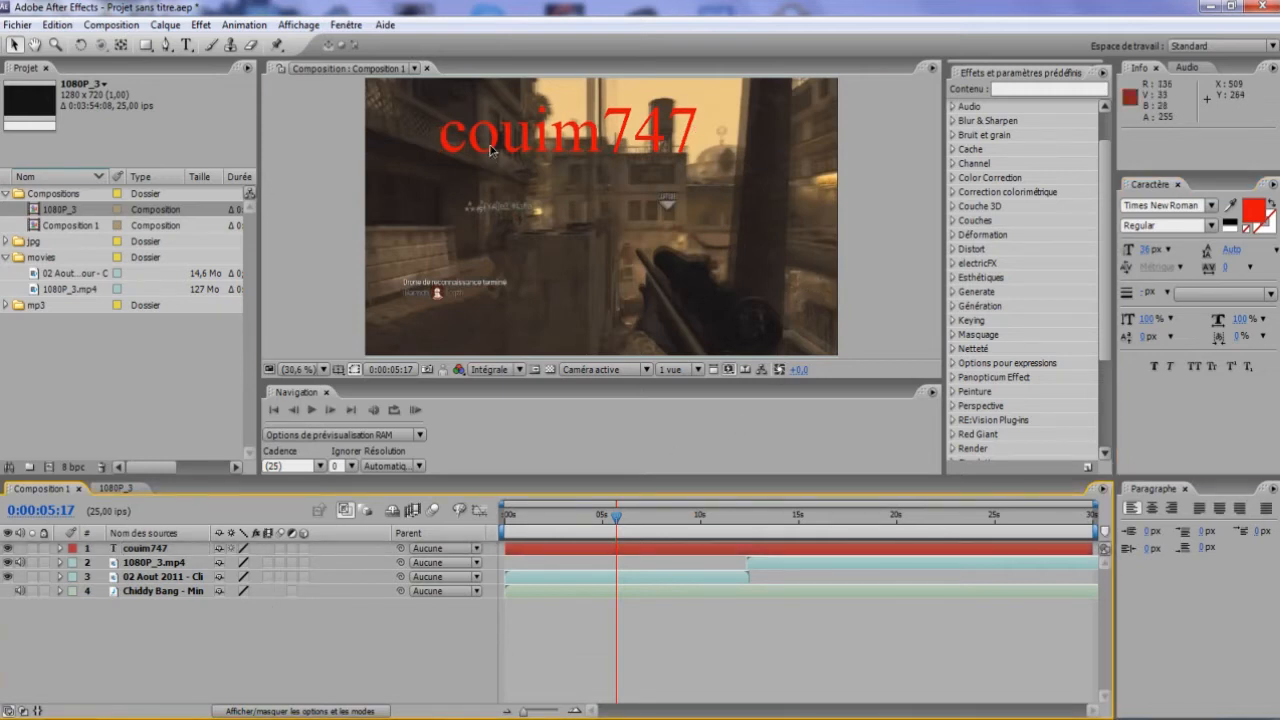
- Move the title toward the frame's upper-left corner, to about 59.5, 262.7, and expand its layer's Transform properties
left_click_drag(490, 150, 450, 131)
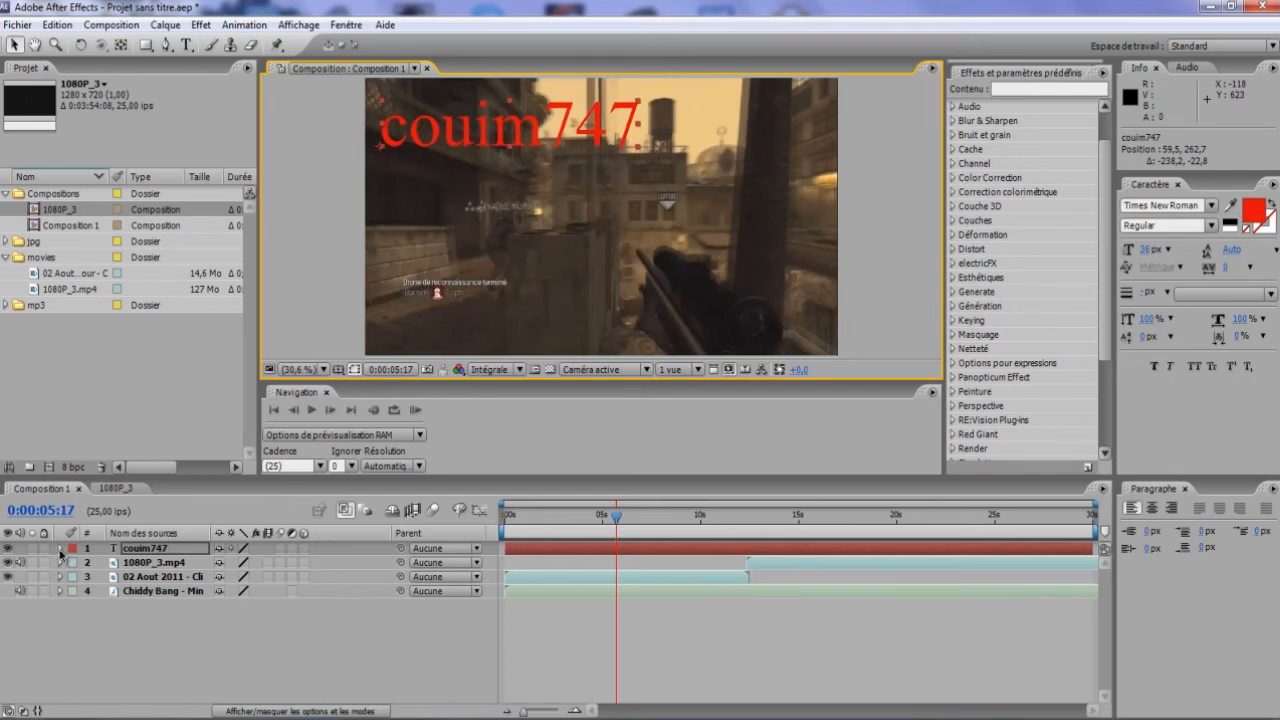
left_click(59, 548)
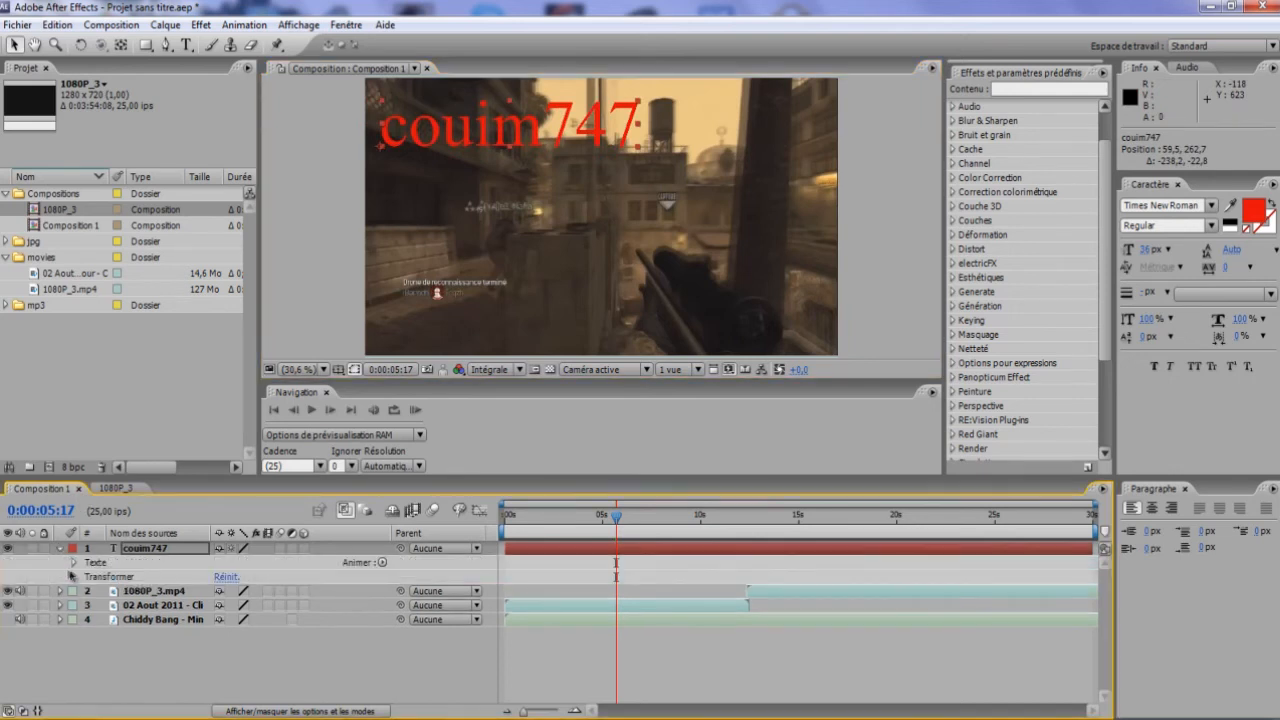
left_click(59, 548)
left_click(60, 562)
left_click(60, 562)
left_click(59, 548)
left_click(74, 577)
left_click(74, 563)
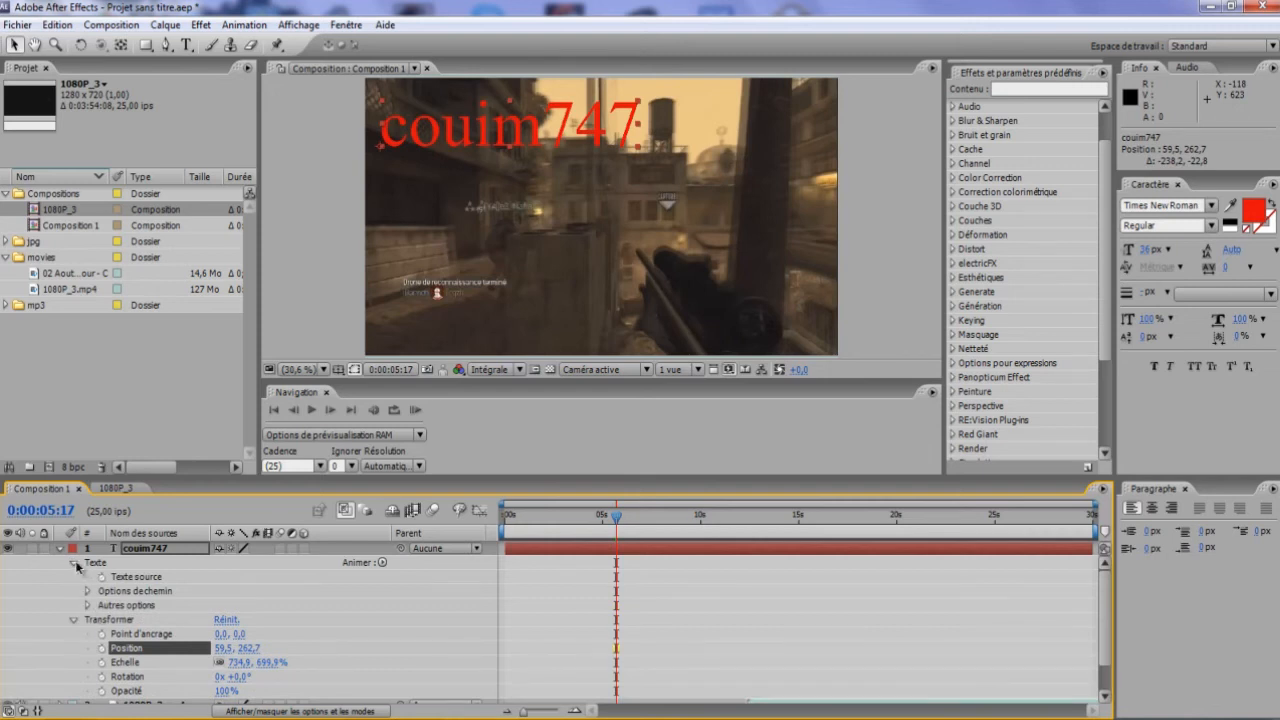
left_click(75, 564)
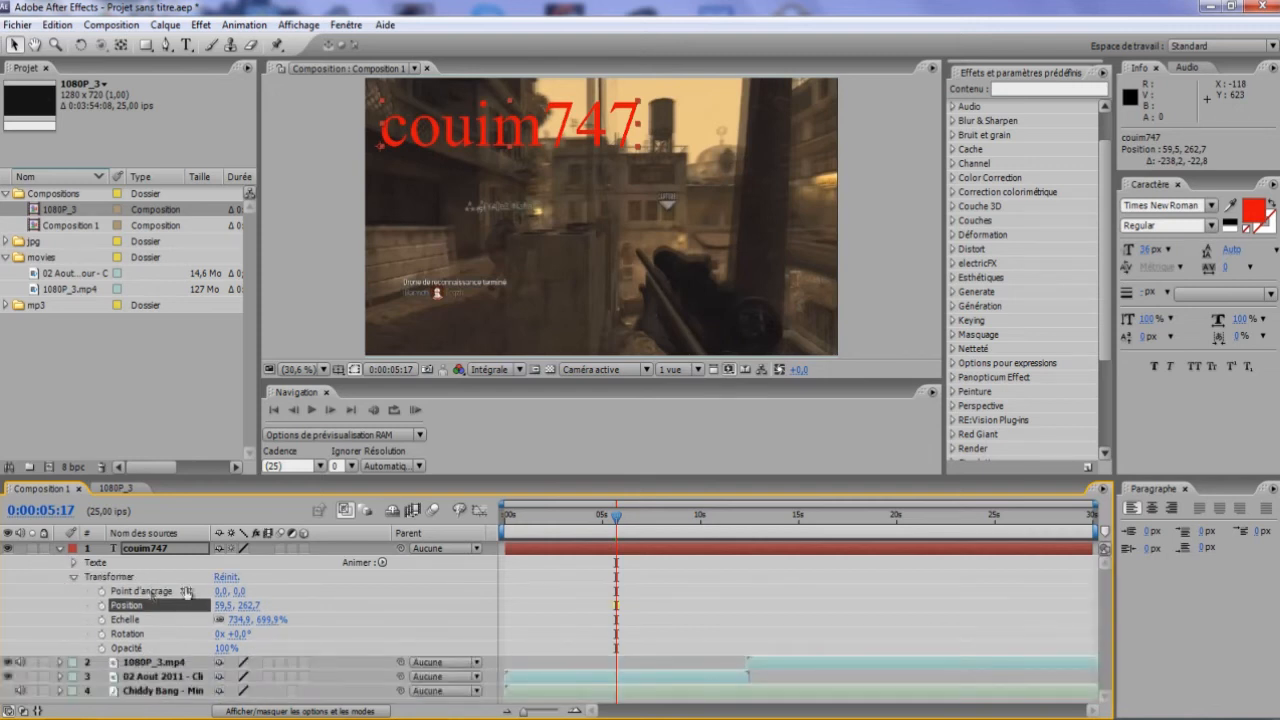
- Adjust the title's position to about 144.5, 262.7 and scale to about 764.9, 728.5%, with rotation at 0°
left_click_drag(222, 605, 52, 651)
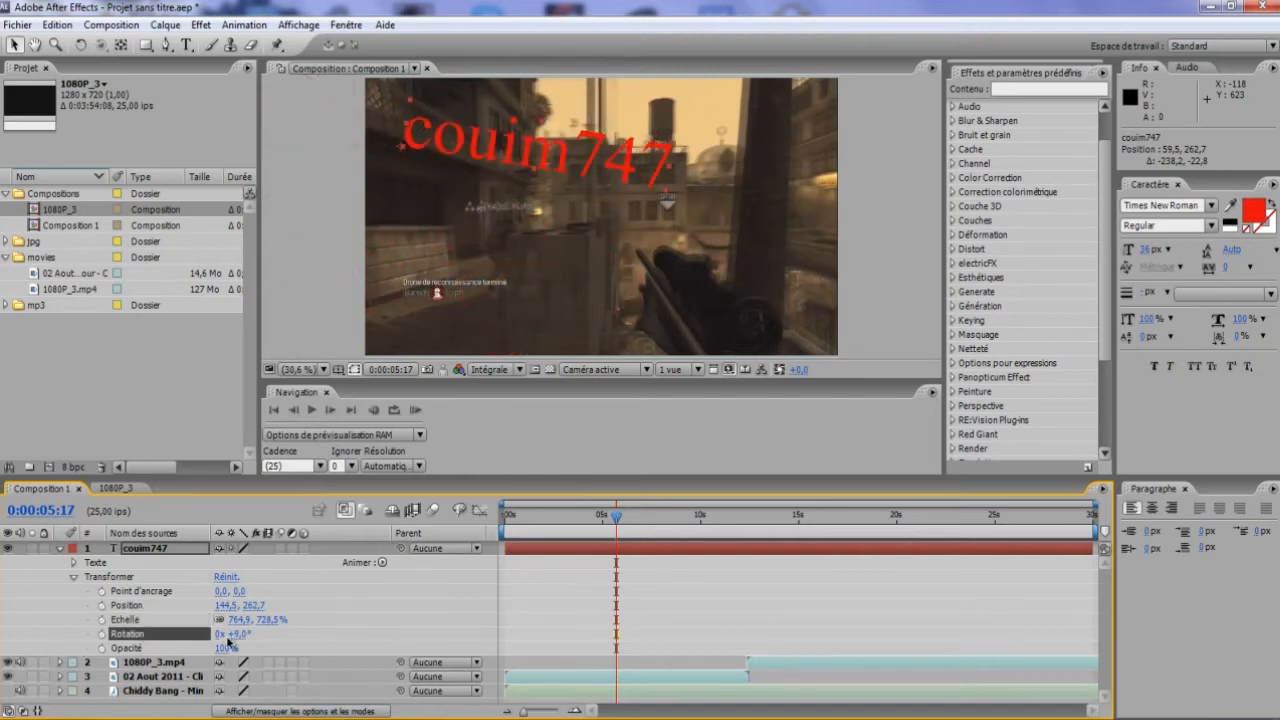
left_click(242, 634)
type("0")
key("Return")
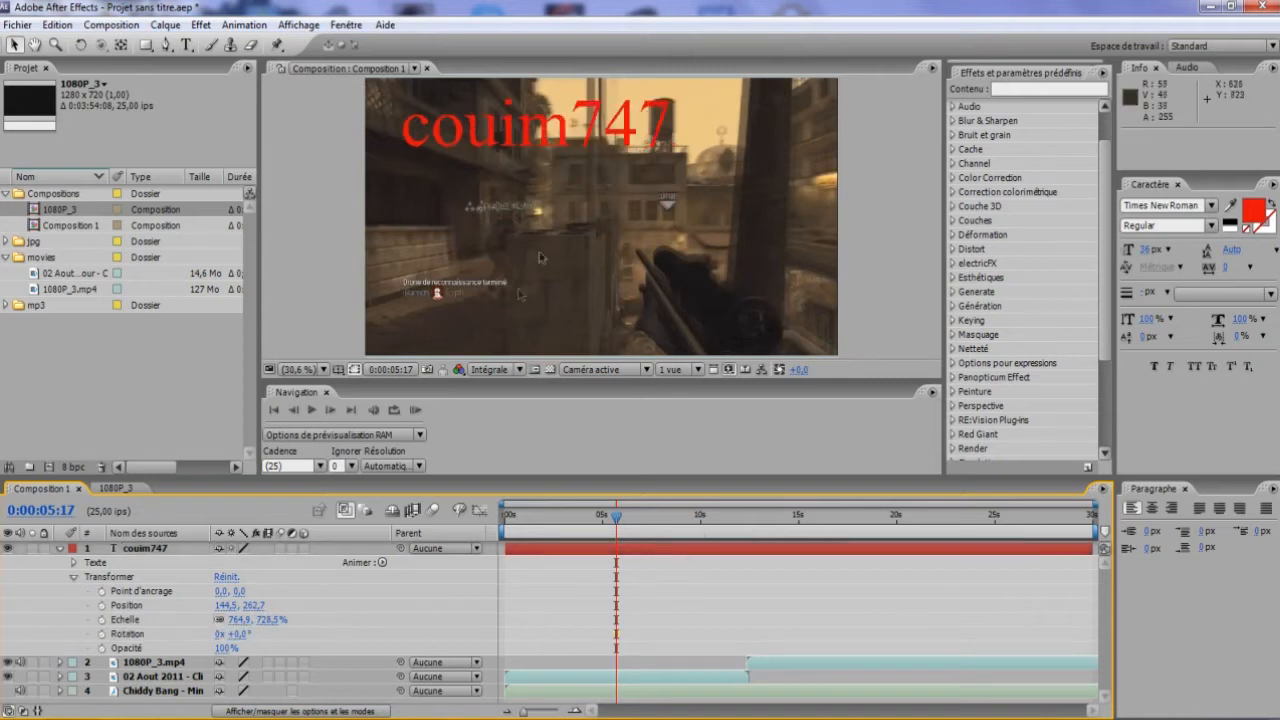
- Reposition the title in the composition frame to about 198.6, 285.5
left_click(98, 561)
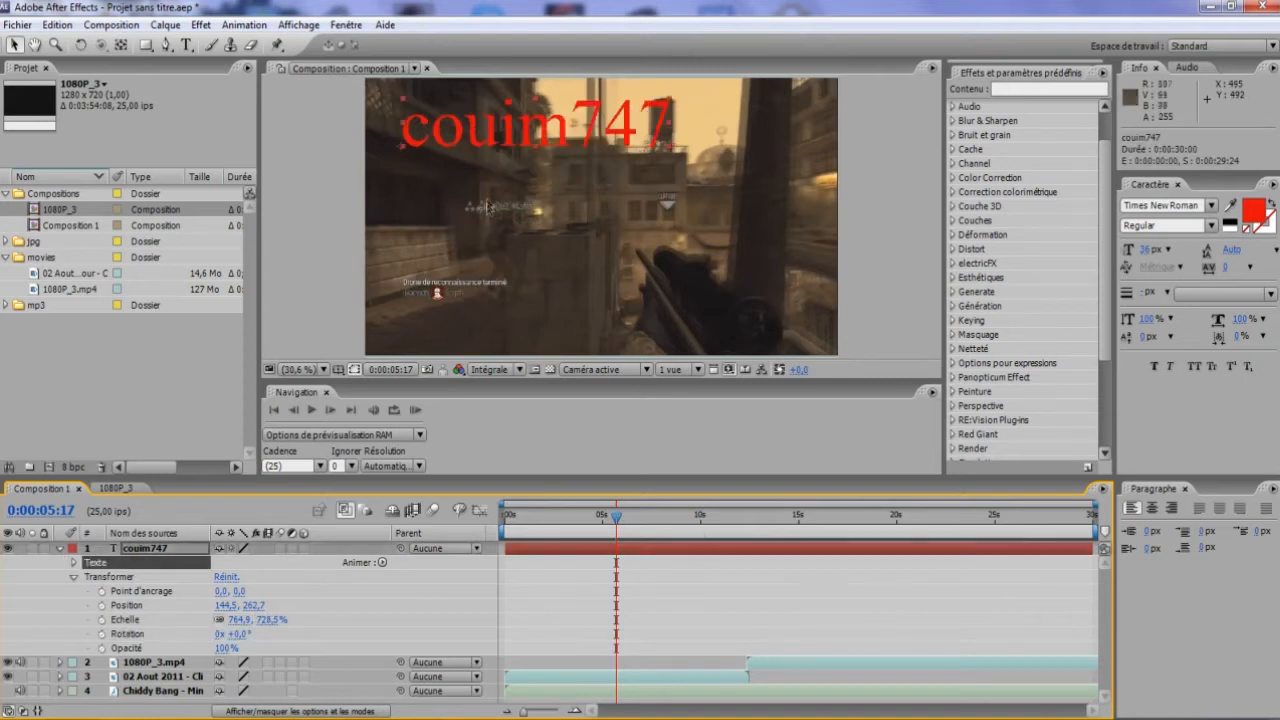
left_click_drag(400, 150, 417, 158)
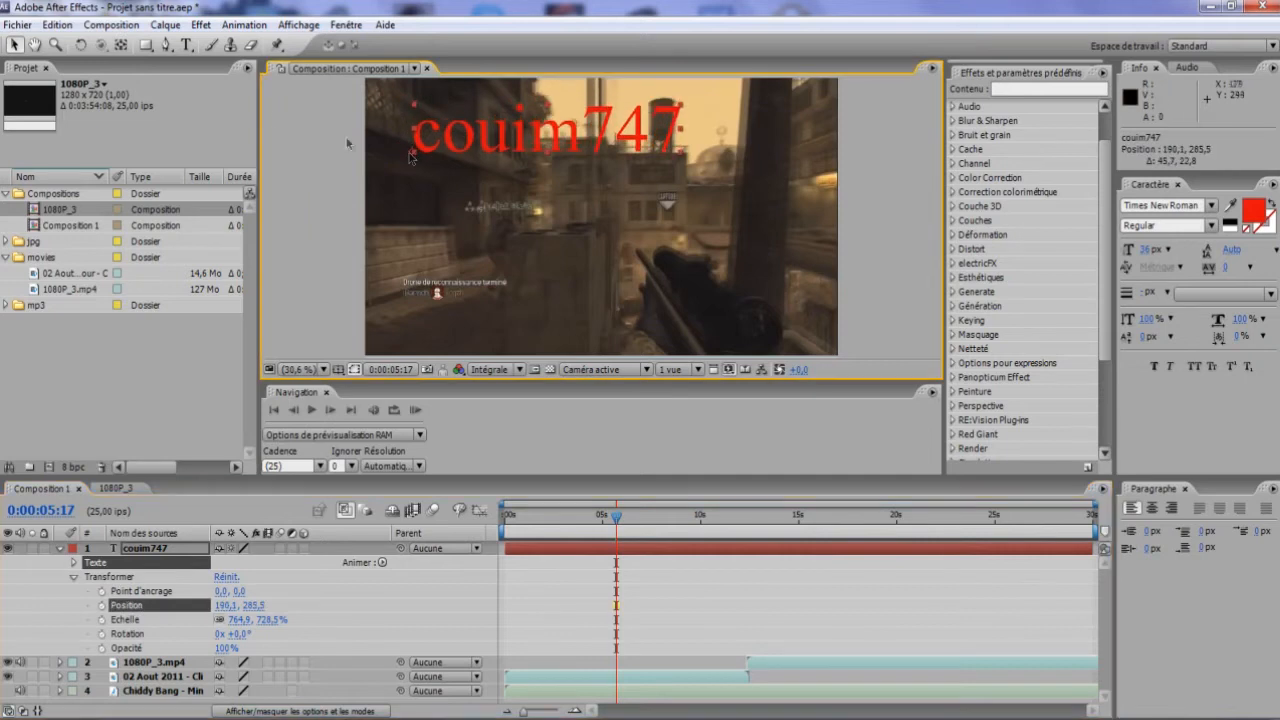
key("h")
scroll(305, 152, "up", 2)
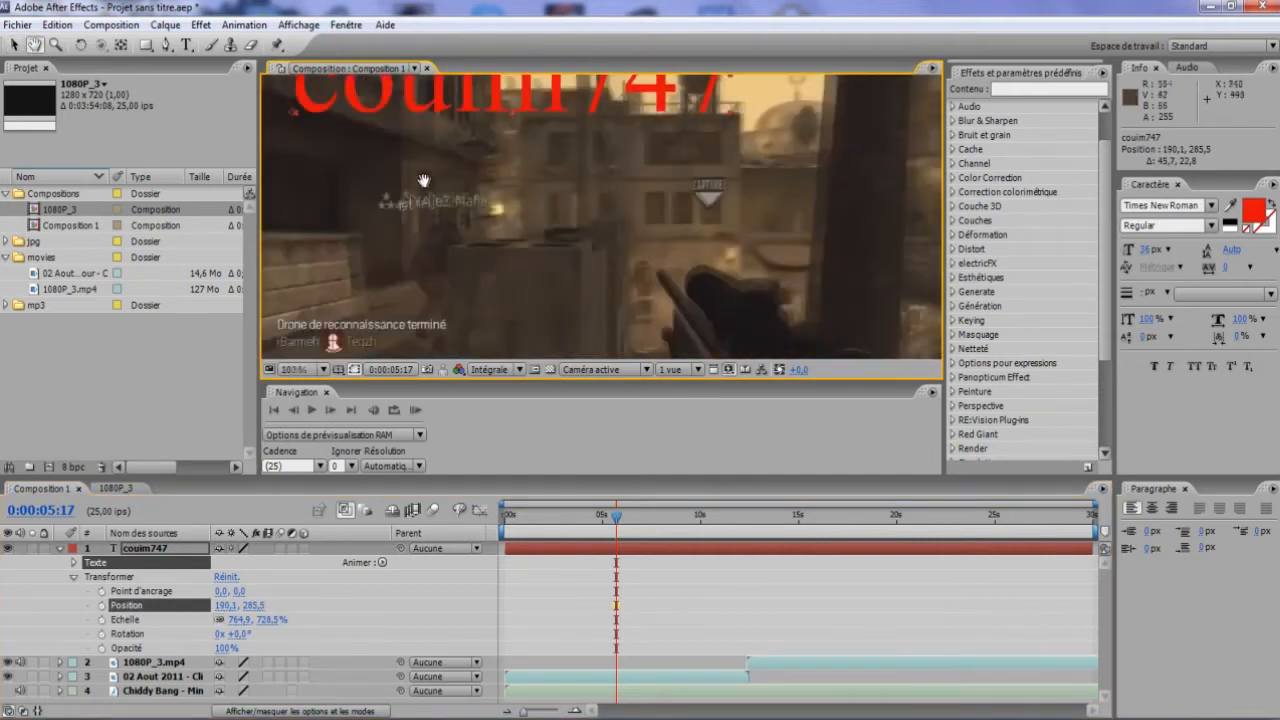
scroll(300, 118, "up", 5)
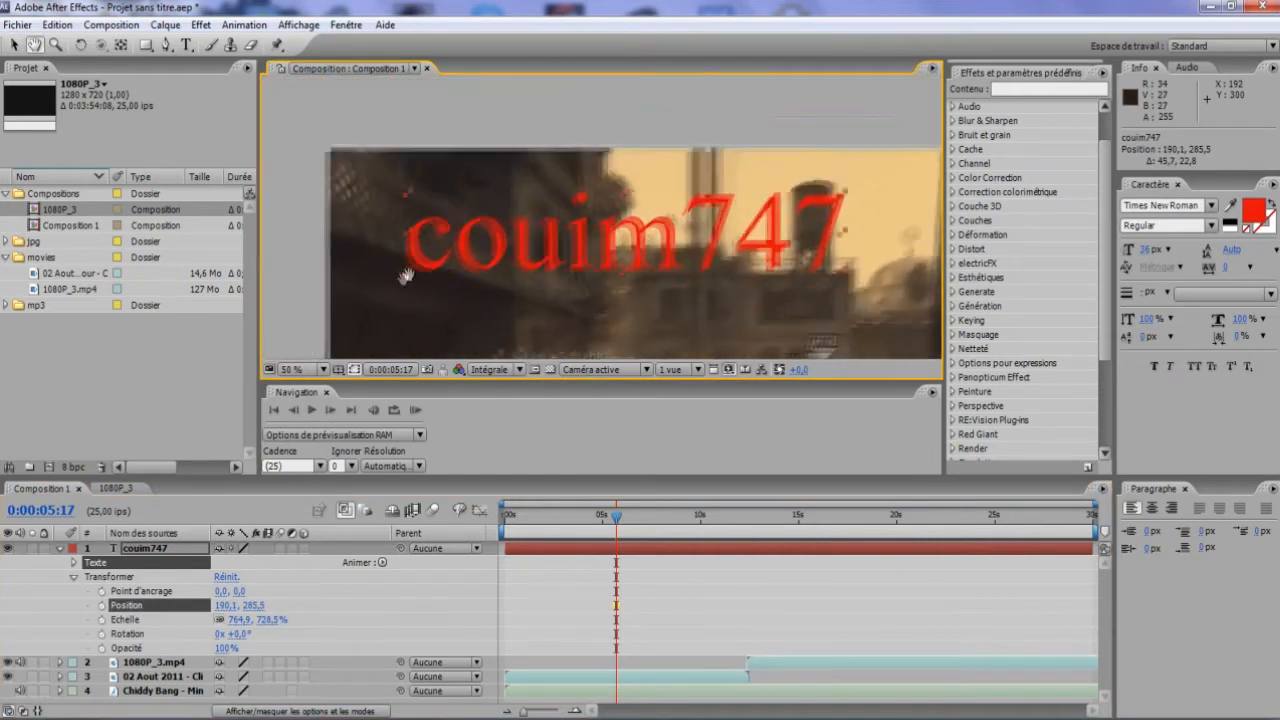
scroll(509, 289, "down", 3)
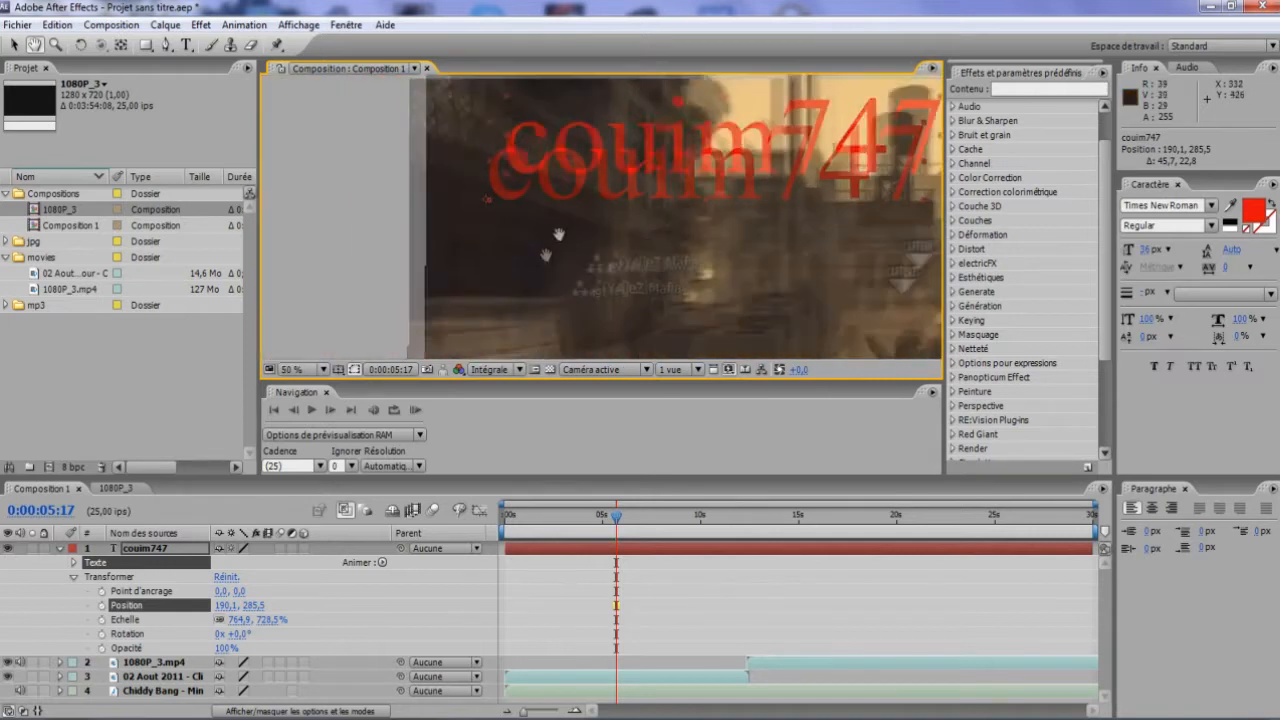
scroll(571, 251, "up", 3)
scroll(515, 311, "down", 2)
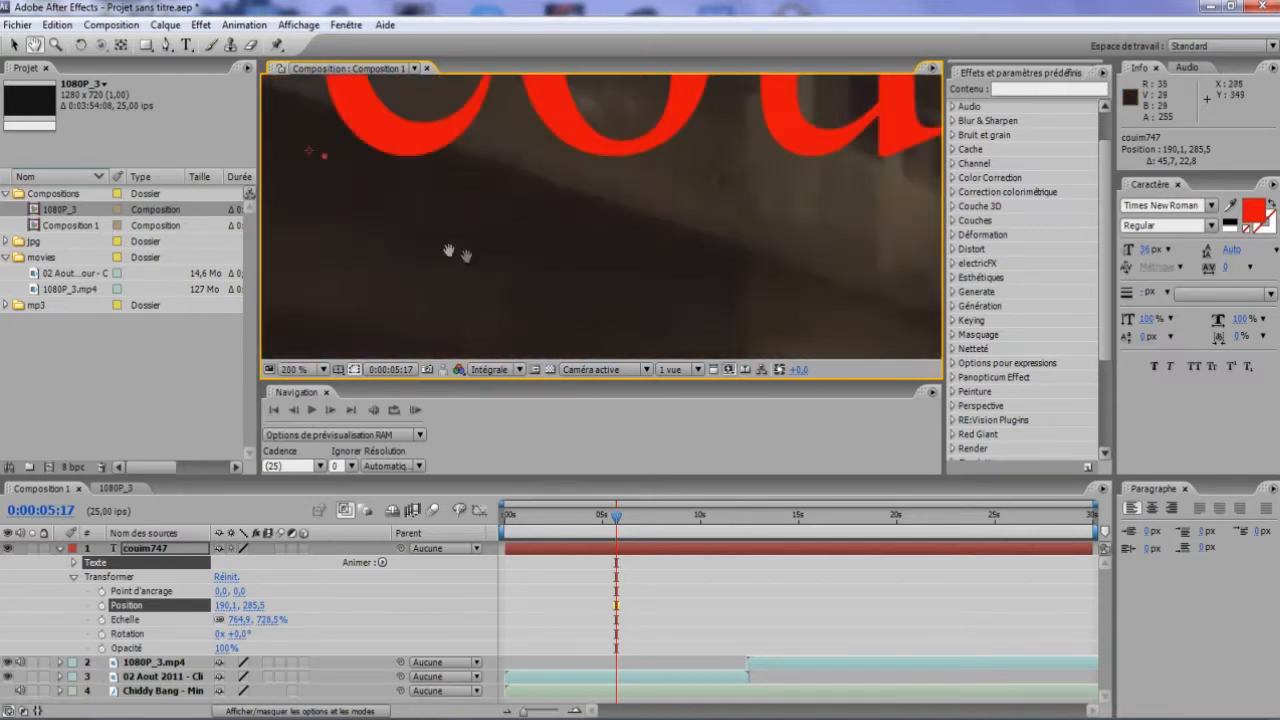
left_click(14, 44)
left_click_drag(481, 279, 497, 271)
- Zoom the composition view to 25% and centre the frame with empty space around it
left_click(35, 45)
scroll(509, 270, "down", 8)
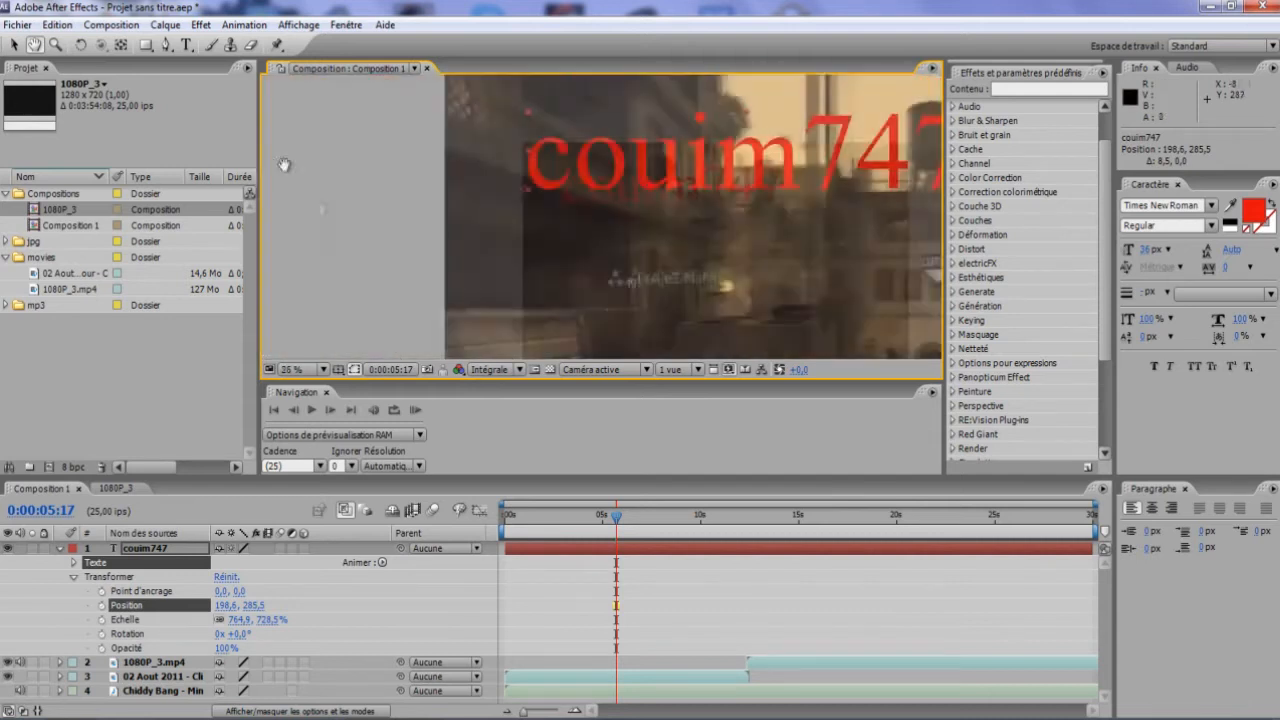
scroll(477, 237, "up", 7)
scroll(471, 237, "down", 7)
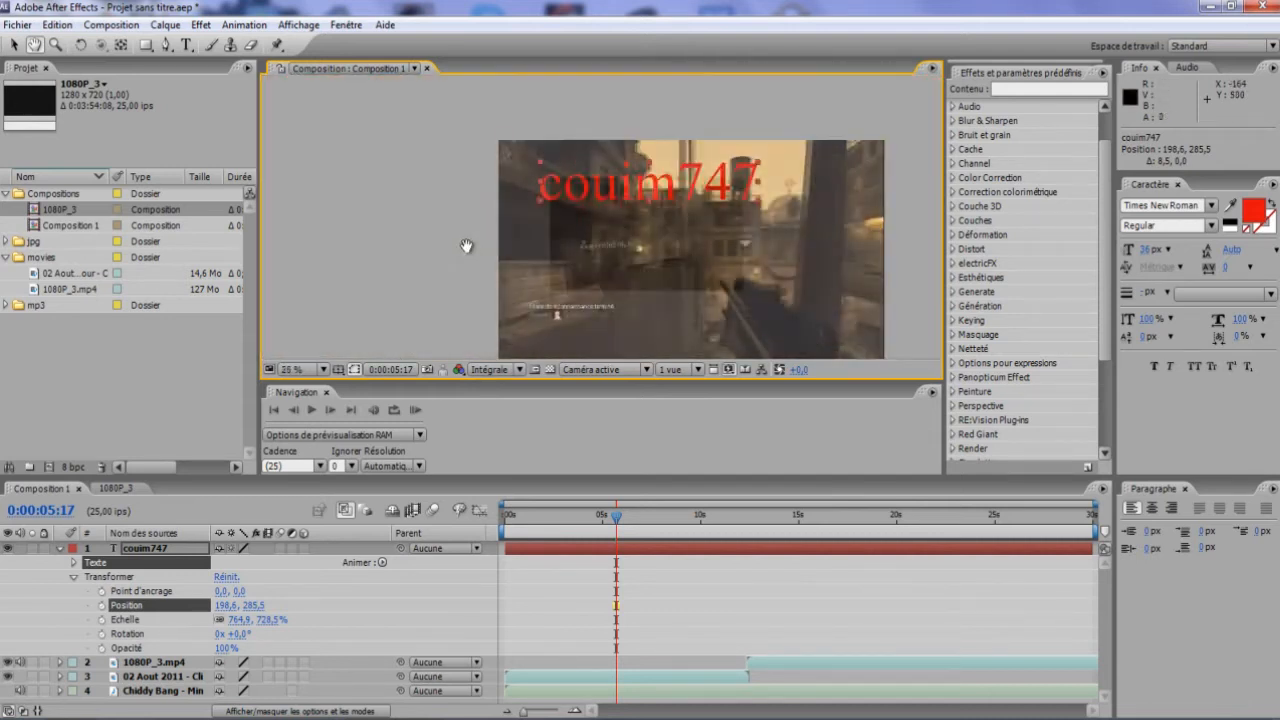
scroll(469, 232, "up", 5)
scroll(474, 240, "down", 4)
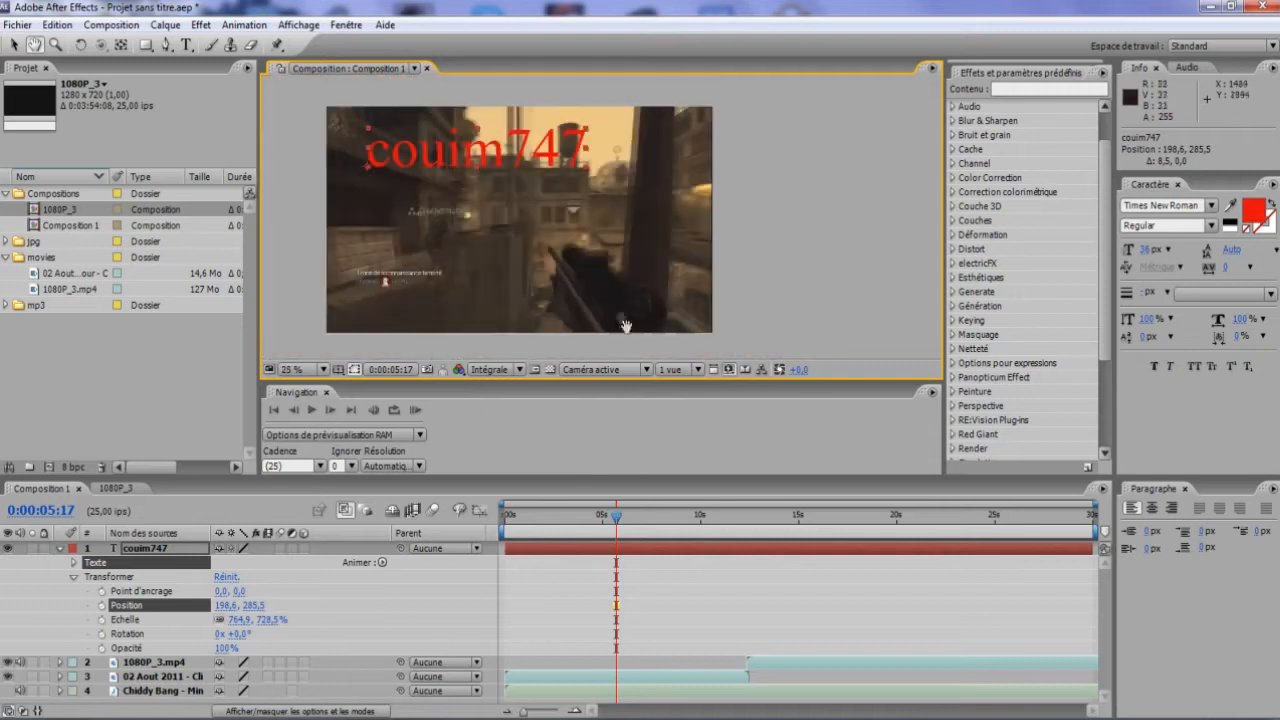
left_click_drag(497, 273, 583, 278)
left_click(14, 44)
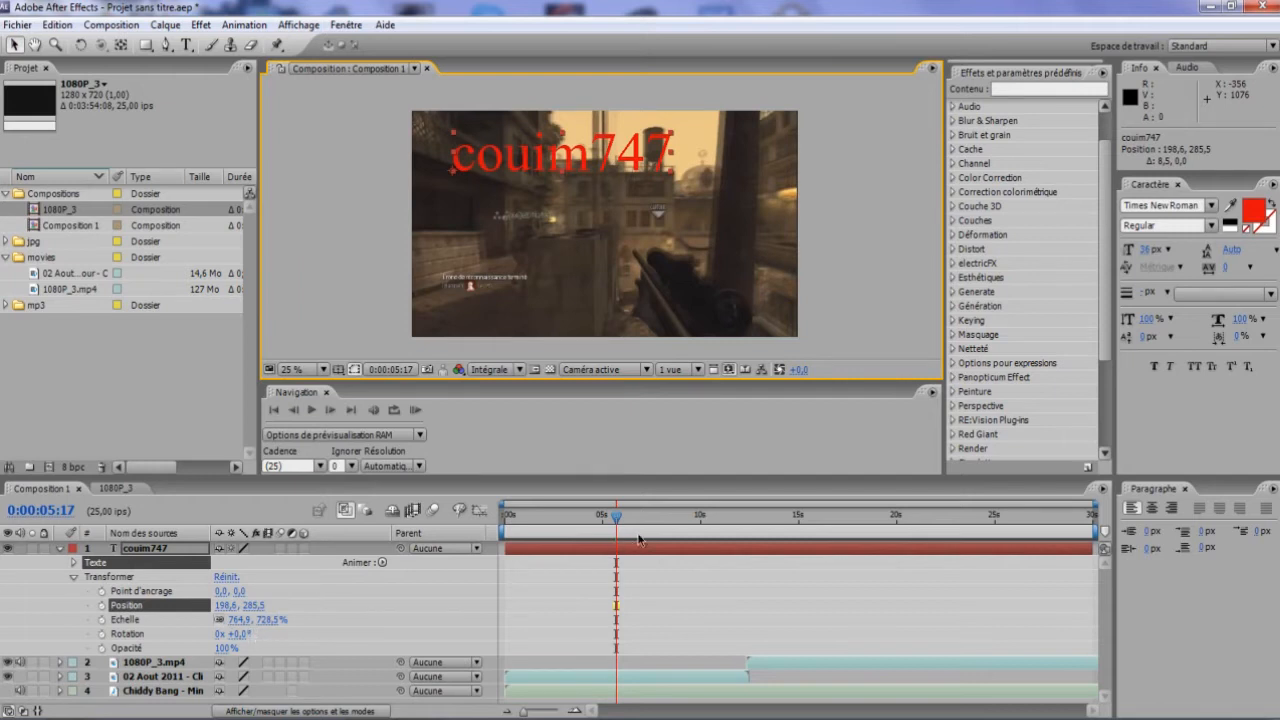
left_click_drag(621, 520, 615, 517)
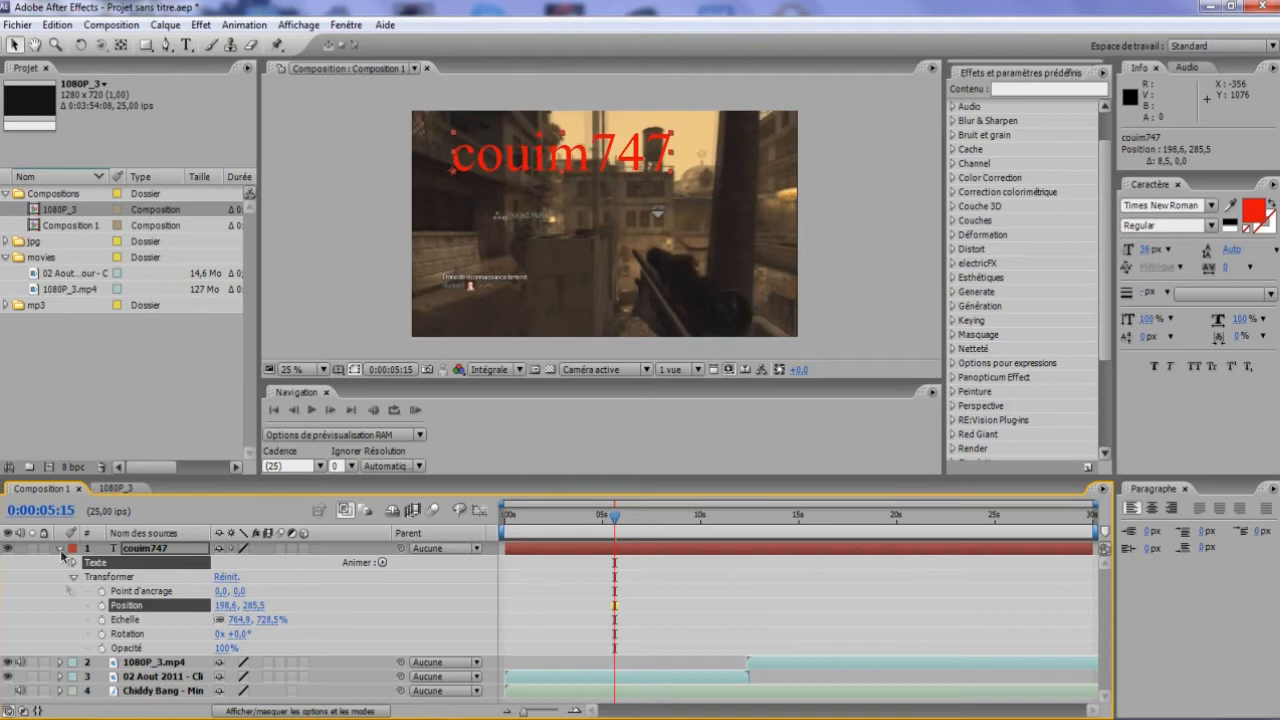
left_click(60, 663)
left_click(60, 663)
left_click(60, 663)
left_click(60, 663)
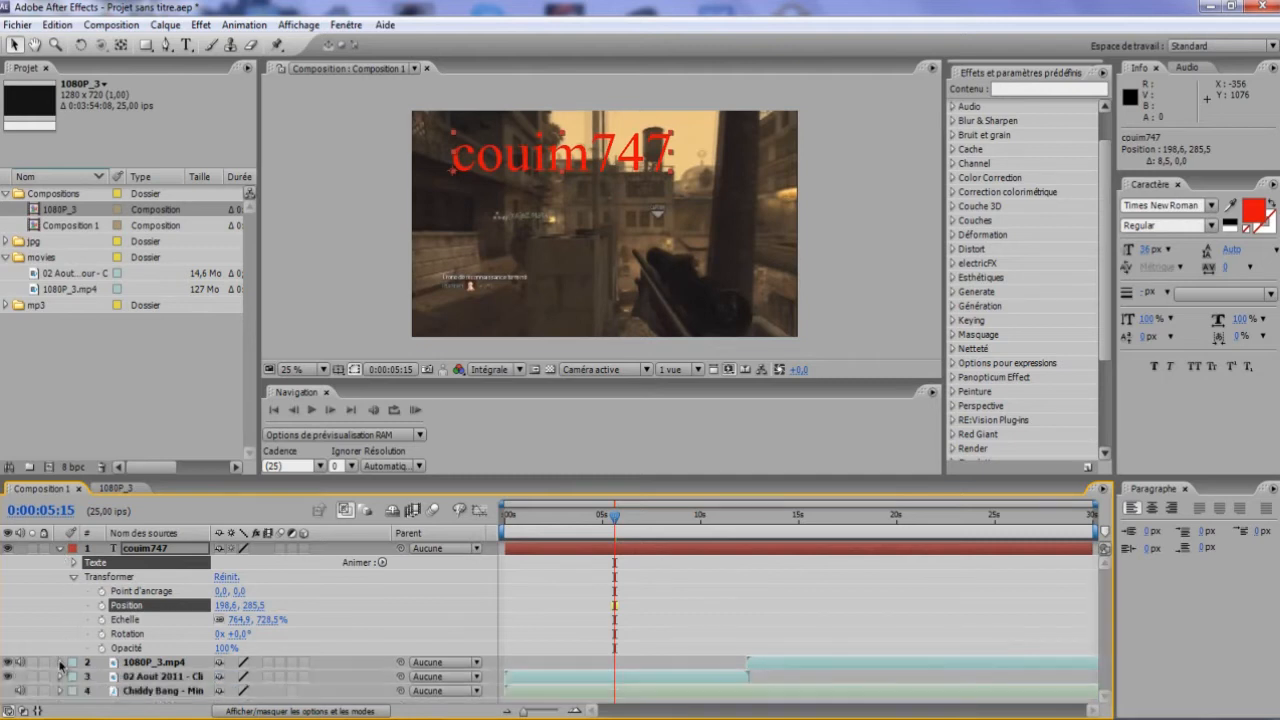
- At 0:00:00:00, place the title outside the frame's left edge at about -1109.4, 305.5 and enable keyframing for Position
left_click(615, 520)
mouse_move(514, 515)
left_mouse_down()
mouse_move(529, 515)
mouse_move(500, 514)
left_mouse_up()
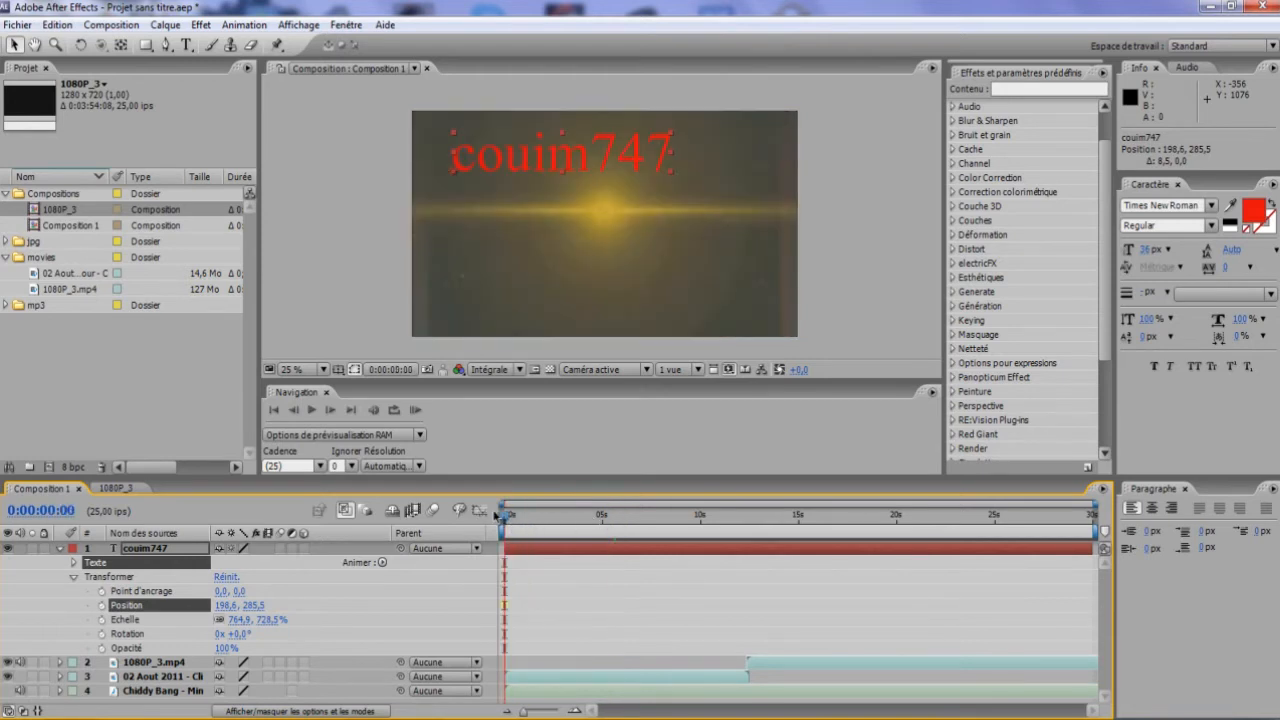
left_click_drag(537, 168, 275, 168)
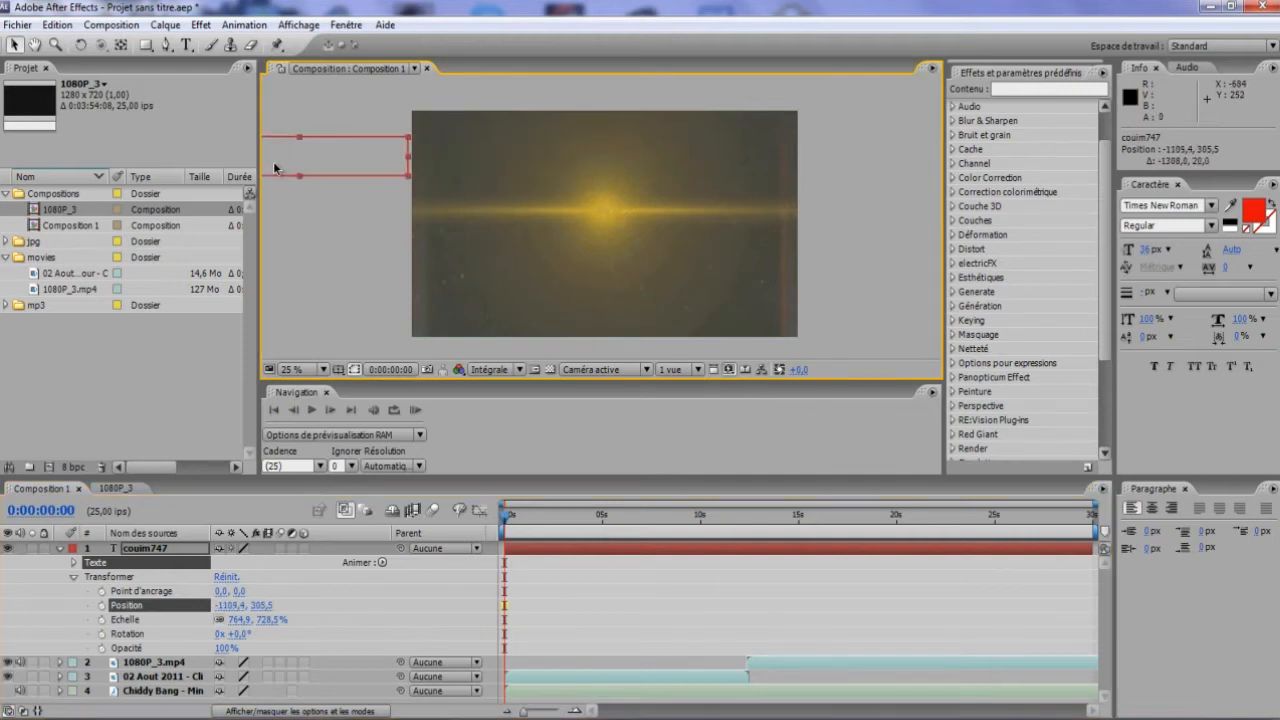
left_click(102, 606)
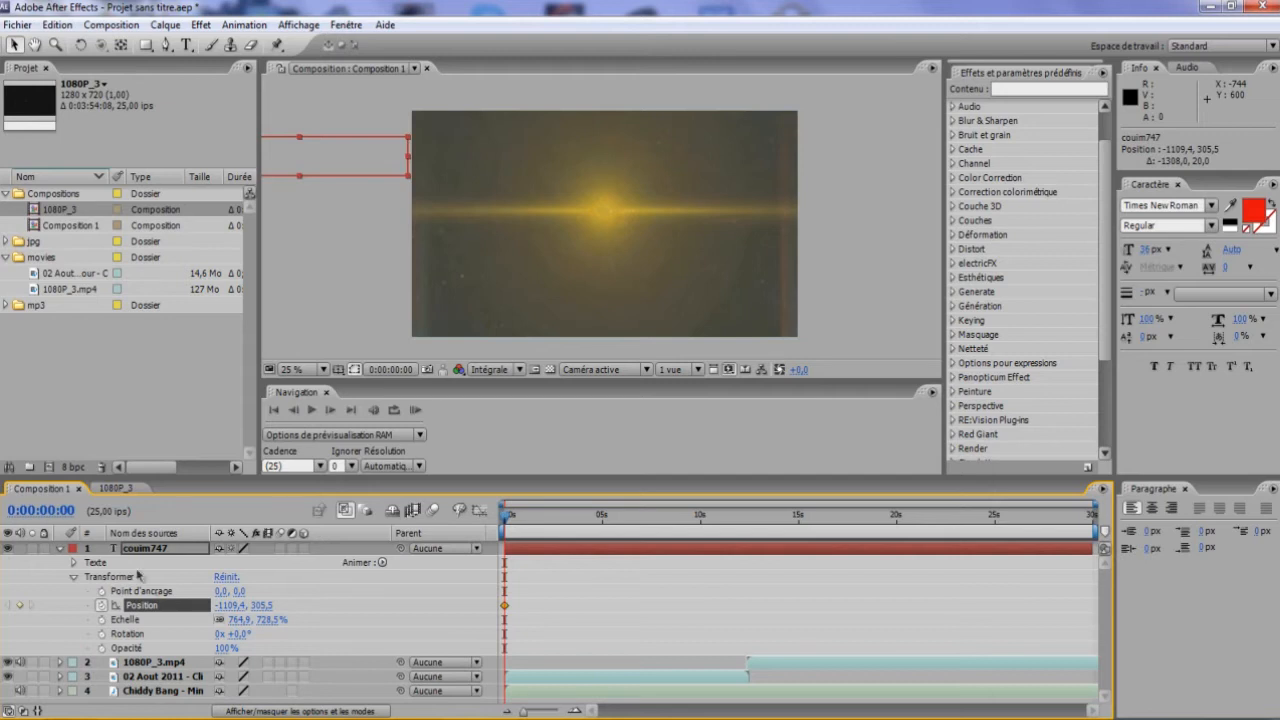
- At 0:00:03:17, move the title into the frame at about 50.6, 301.5 and select the resulting Position keyframe
left_click_drag(504, 517, 577, 517)
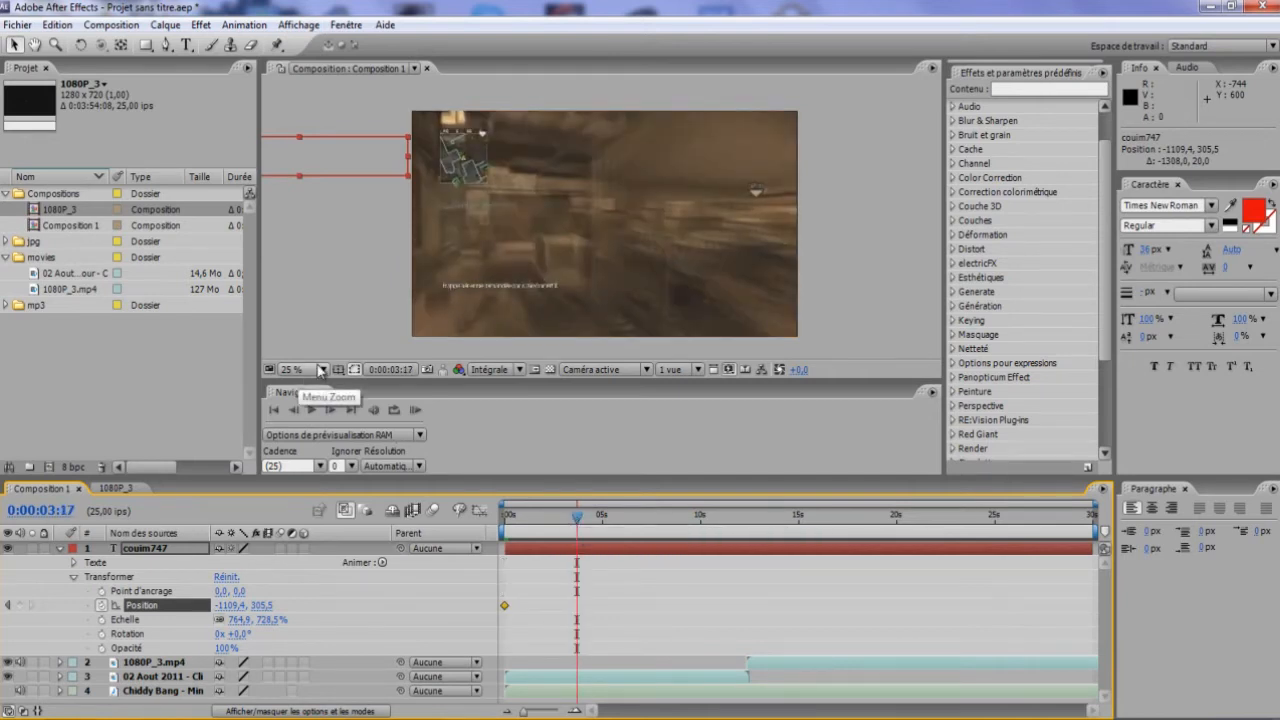
left_click_drag(308, 167, 543, 164)
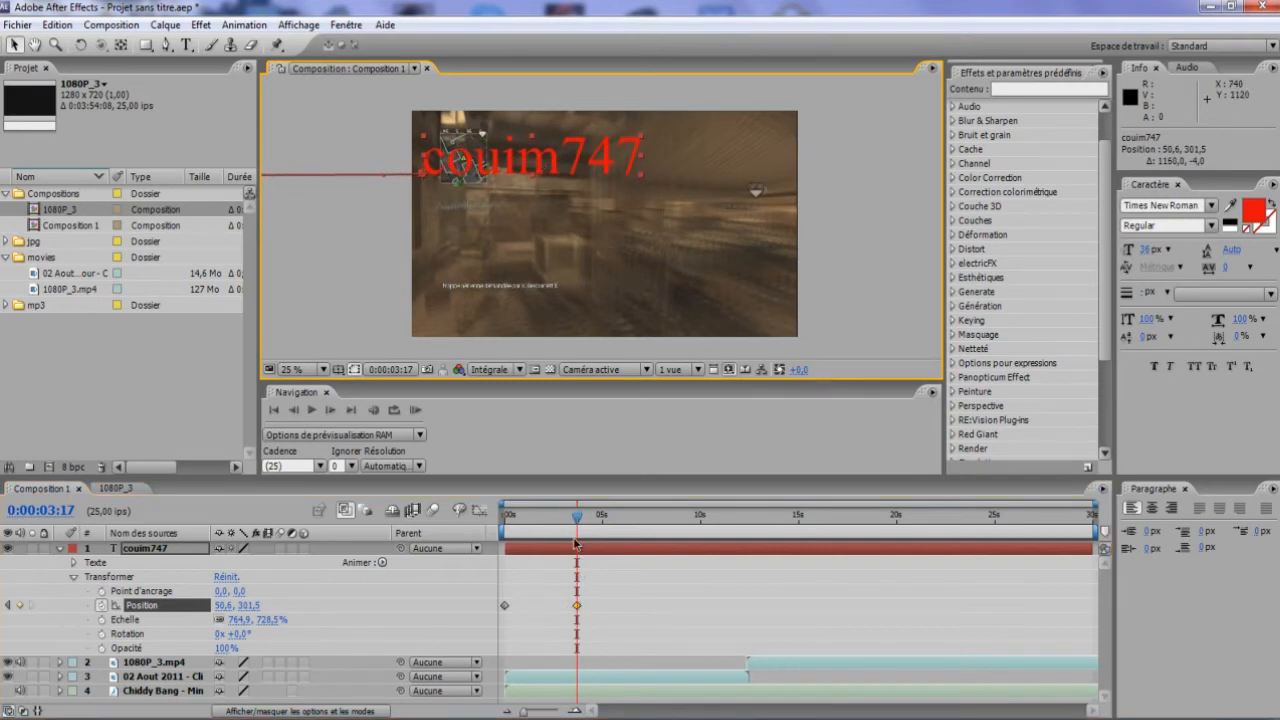
mouse_move(590, 605)
left_mouse_down()
mouse_move(507, 617)
mouse_move(509, 606)
mouse_move(586, 605)
left_mouse_up()
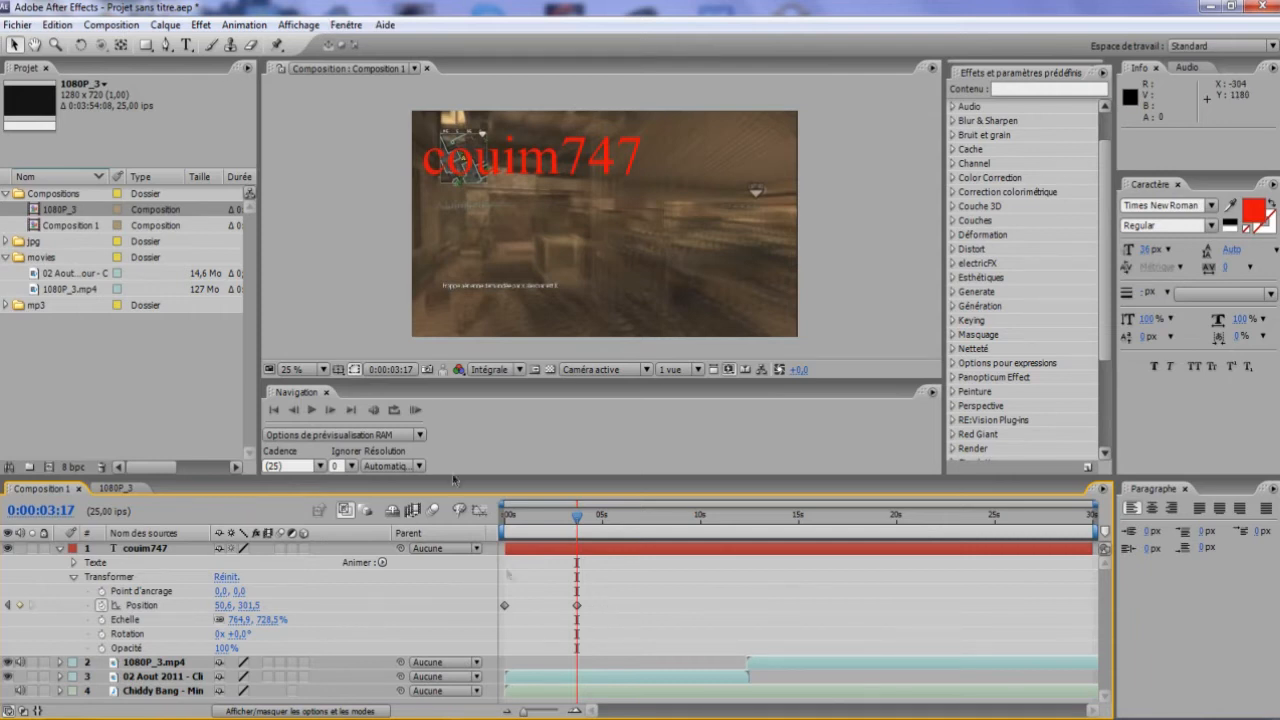
left_click(577, 606)
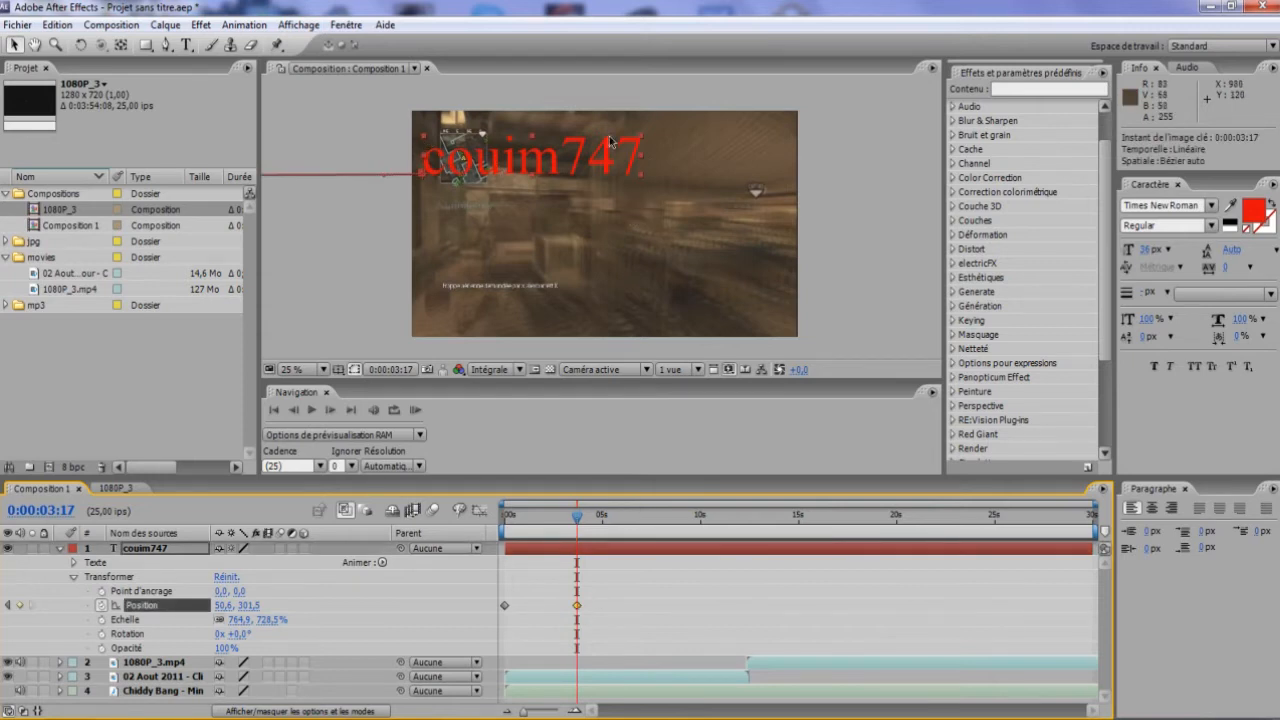
- Preview the title's slide-in animation from 0:00:00:00 and stop playback once the title is in place
left_click_drag(587, 517, 571, 522)
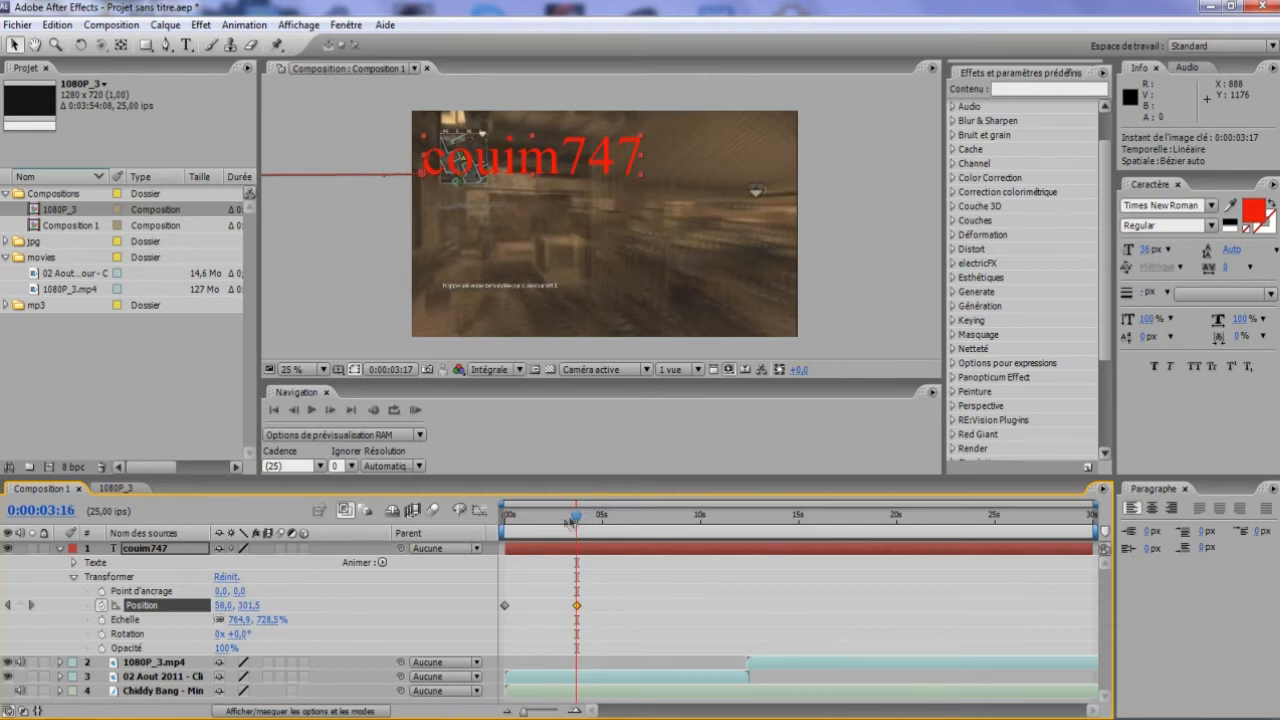
left_click(505, 531)
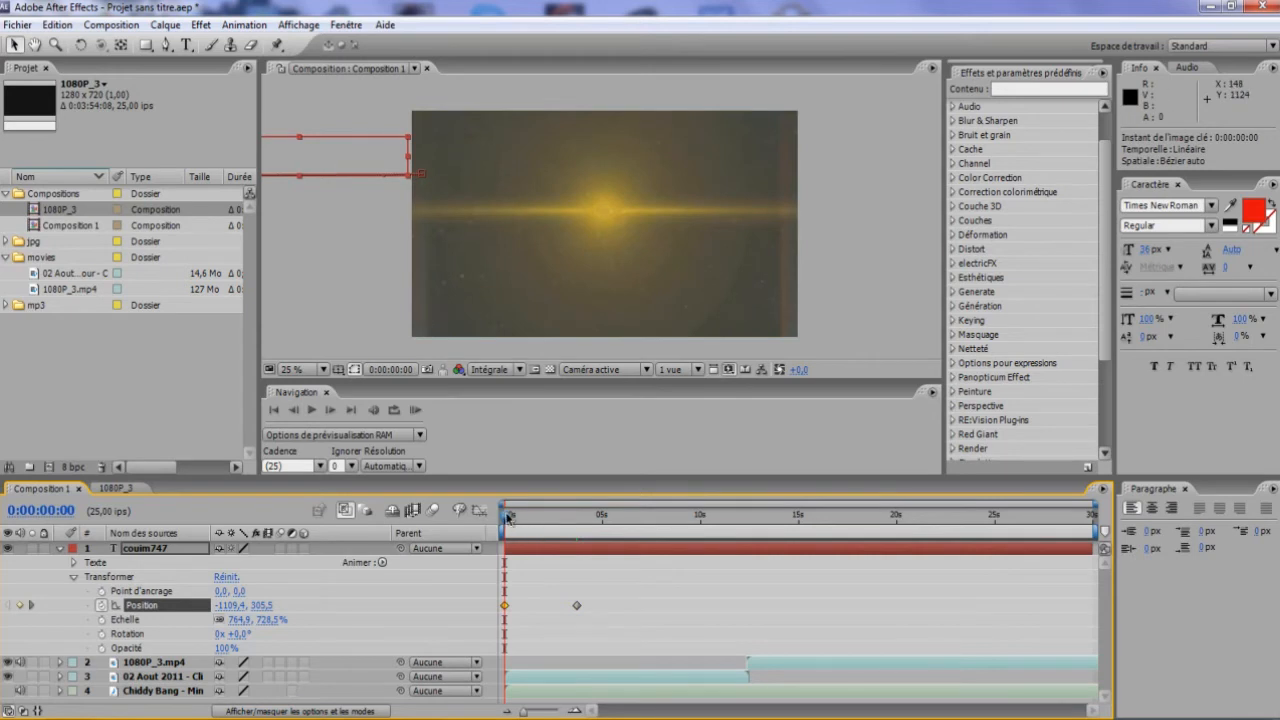
left_click_drag(510, 516, 488, 547)
left_click(311, 410)
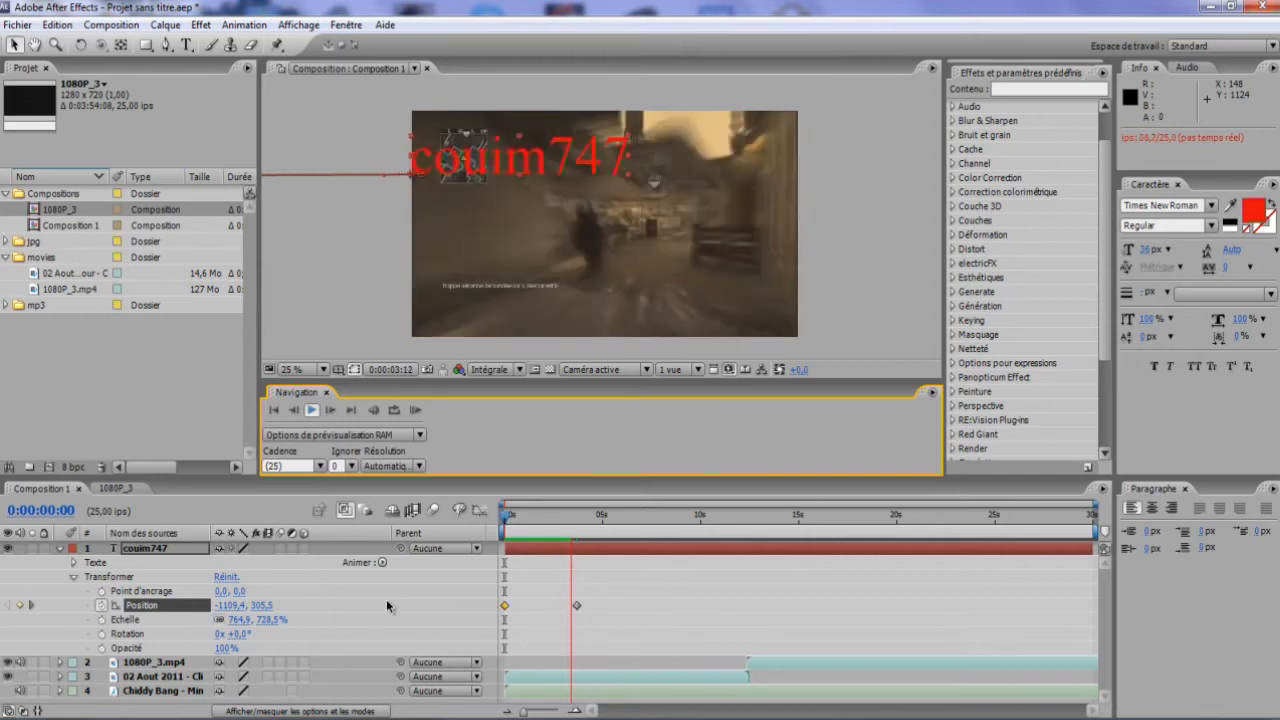
left_click(312, 410)
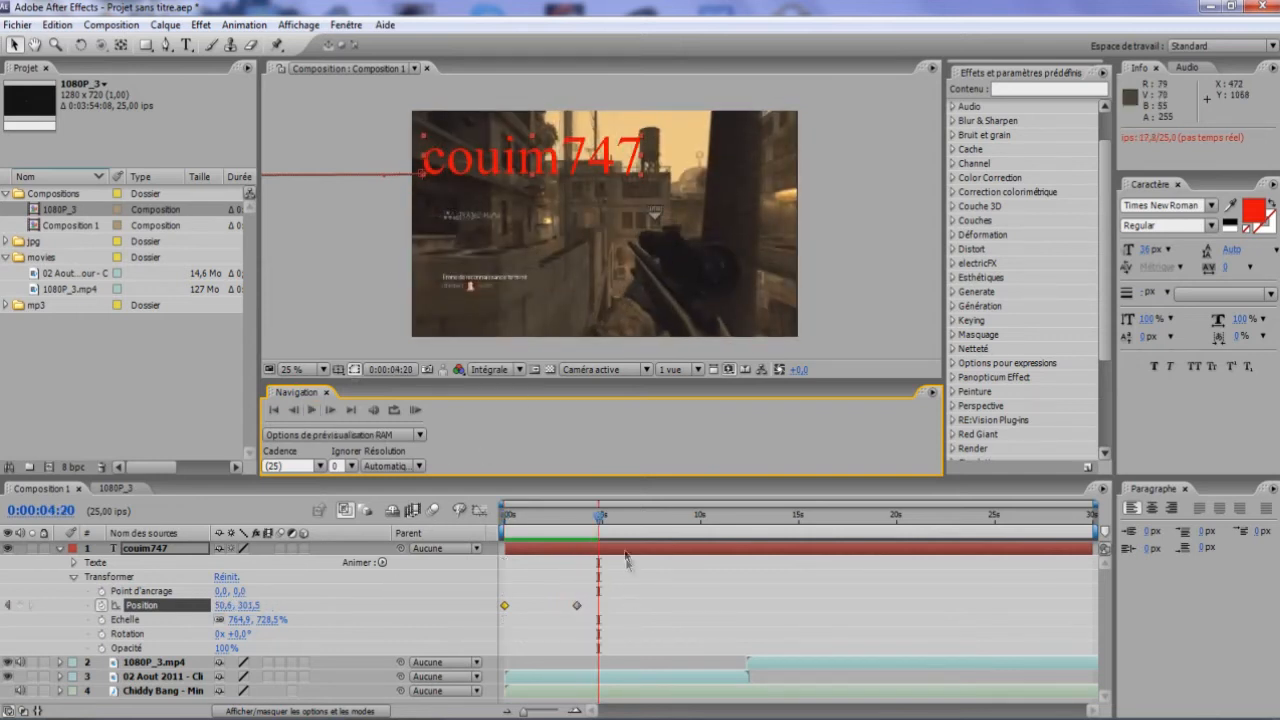
- Add a holding Position keyframe for the title at 0:00:08:03, then move it outside the frame to about -1101.4, 325.5 at 0:00:12:06
left_click_drag(600, 515, 663, 518)
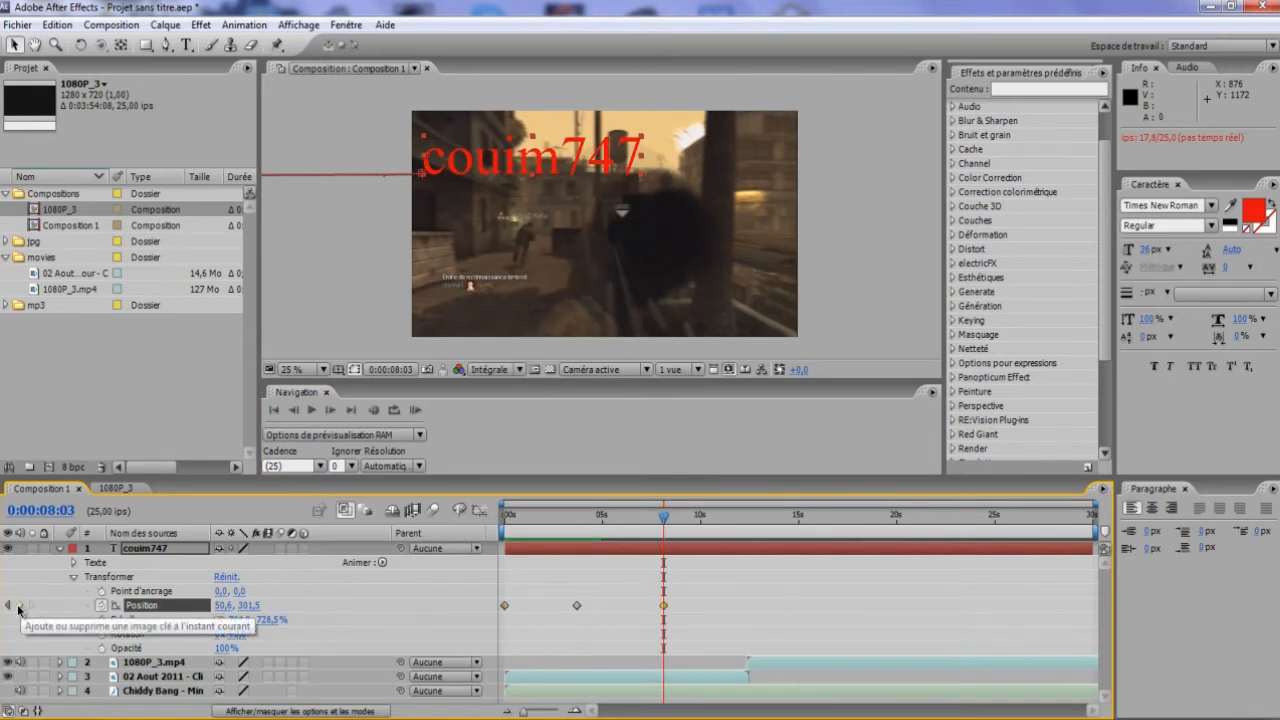
left_click_drag(651, 527, 744, 522)
left_click_drag(500, 176, 269, 178)
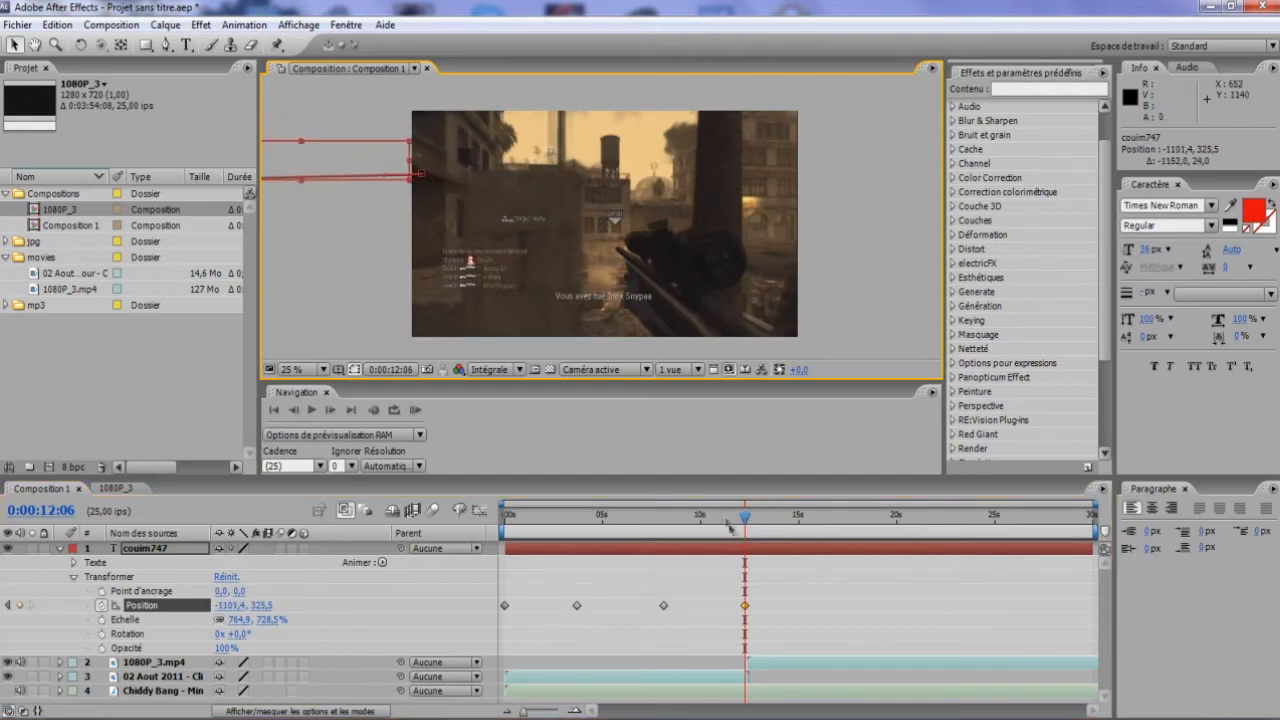
- Preview the title's complete slide-in and slide-out animation from the start of the composition
left_click_drag(745, 520, 682, 508)
left_click_drag(545, 518, 497, 493)
left_click(422, 409)
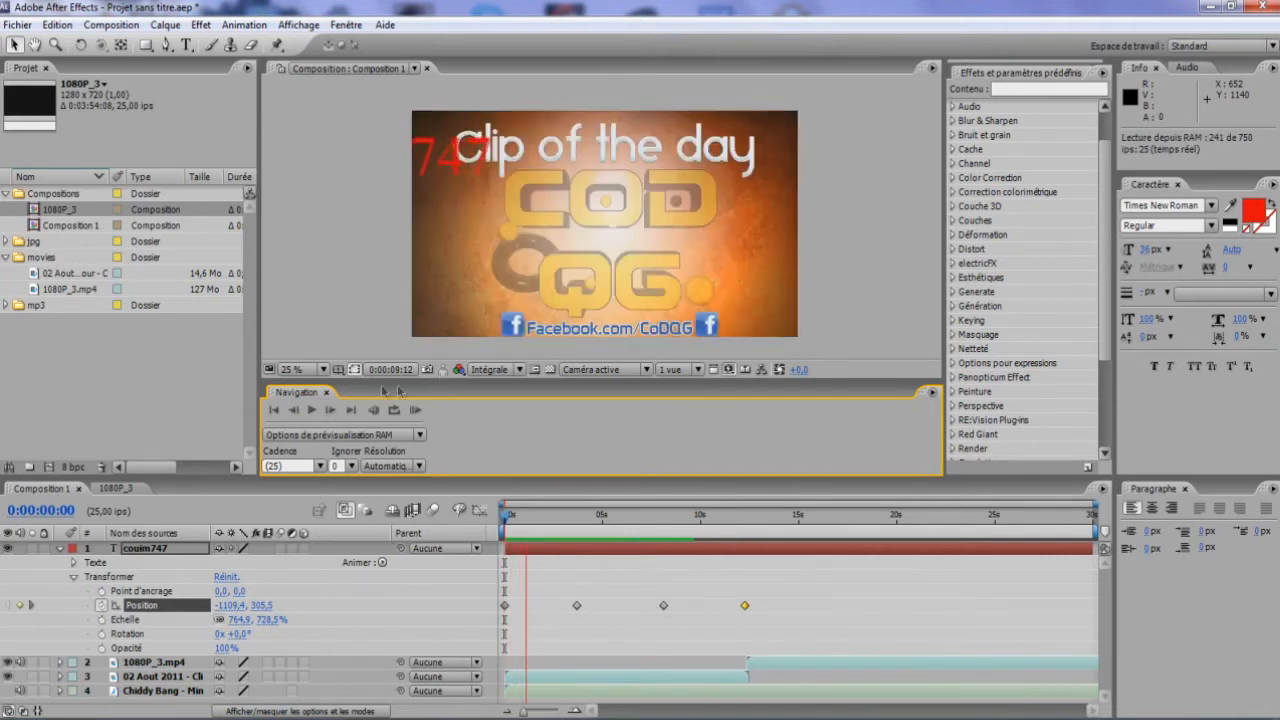
left_click(313, 414)
left_click_drag(505, 517, 470, 565)
mouse_move(522, 517)
left_mouse_down()
mouse_move(690, 520)
mouse_move(675, 522)
mouse_move(716, 540)
mouse_move(694, 522)
mouse_move(520, 512)
left_mouse_up()
- Examine the available effect categories, including the blur effects under Netteté
left_click(951, 448)
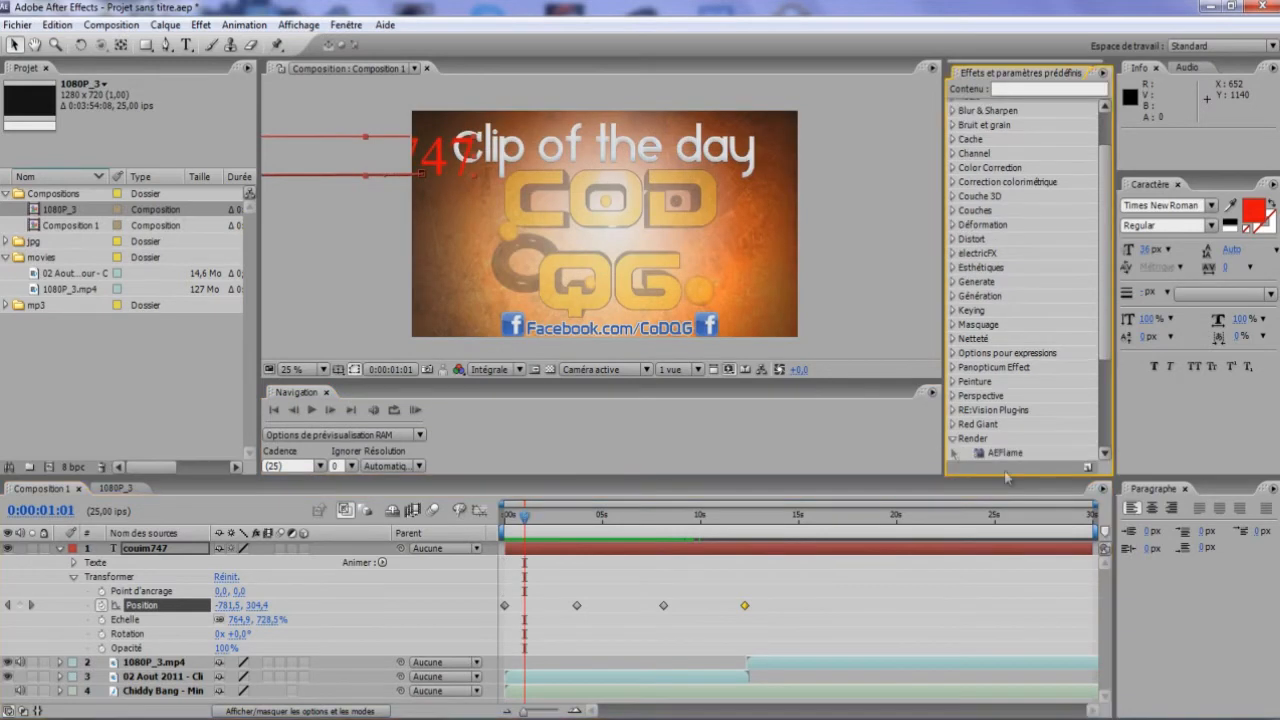
scroll(1024, 322, "down", 1)
left_click(952, 389)
scroll(1013, 341, "up", 2)
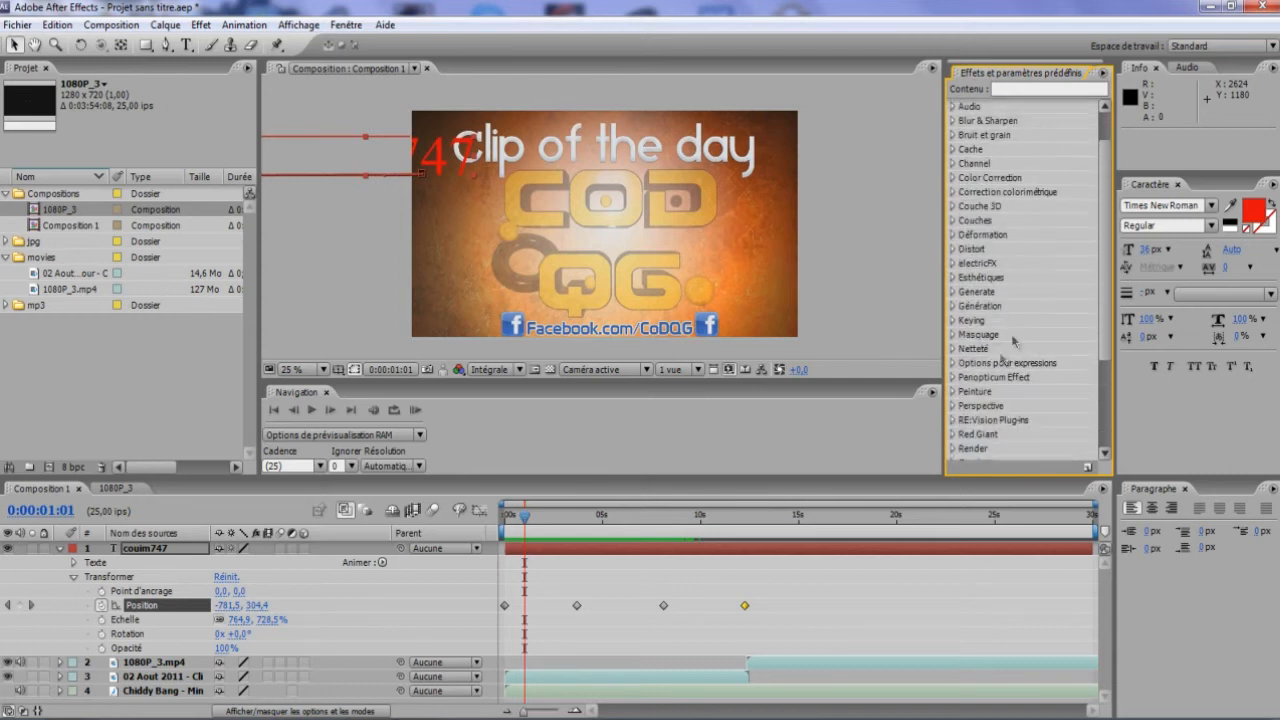
scroll(986, 140, "up", 1)
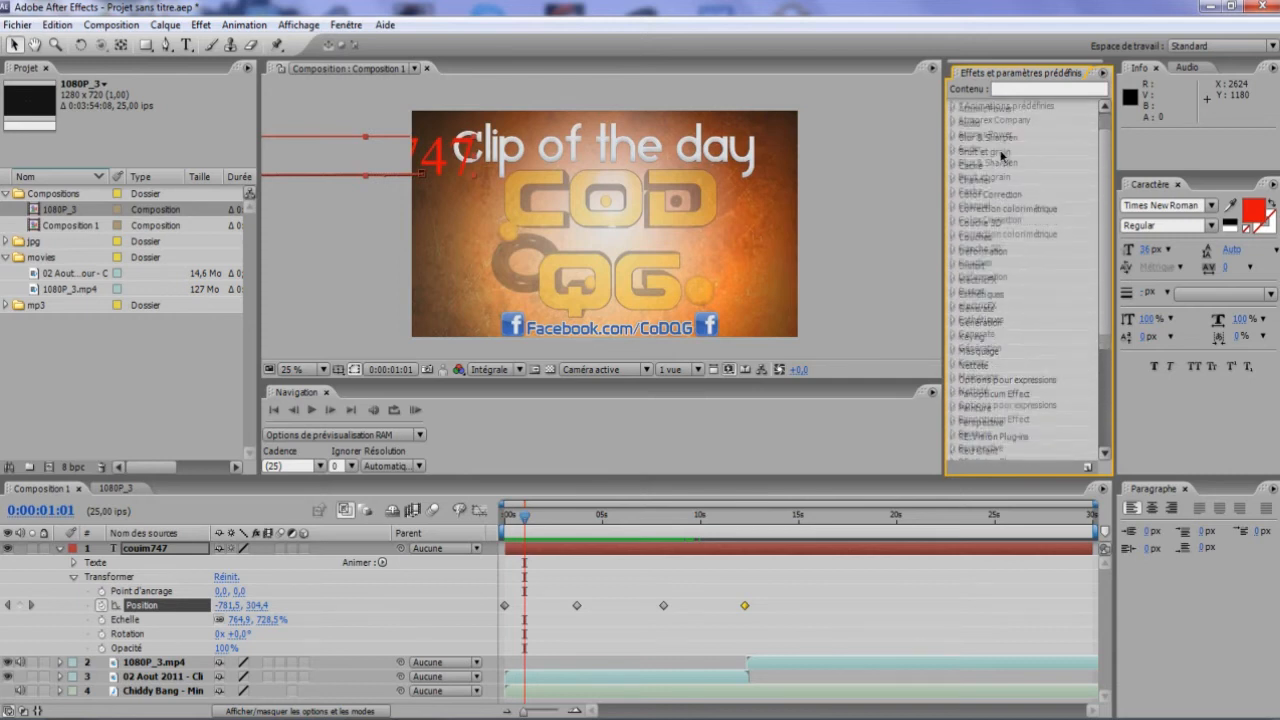
left_click(953, 120)
left_click(952, 121)
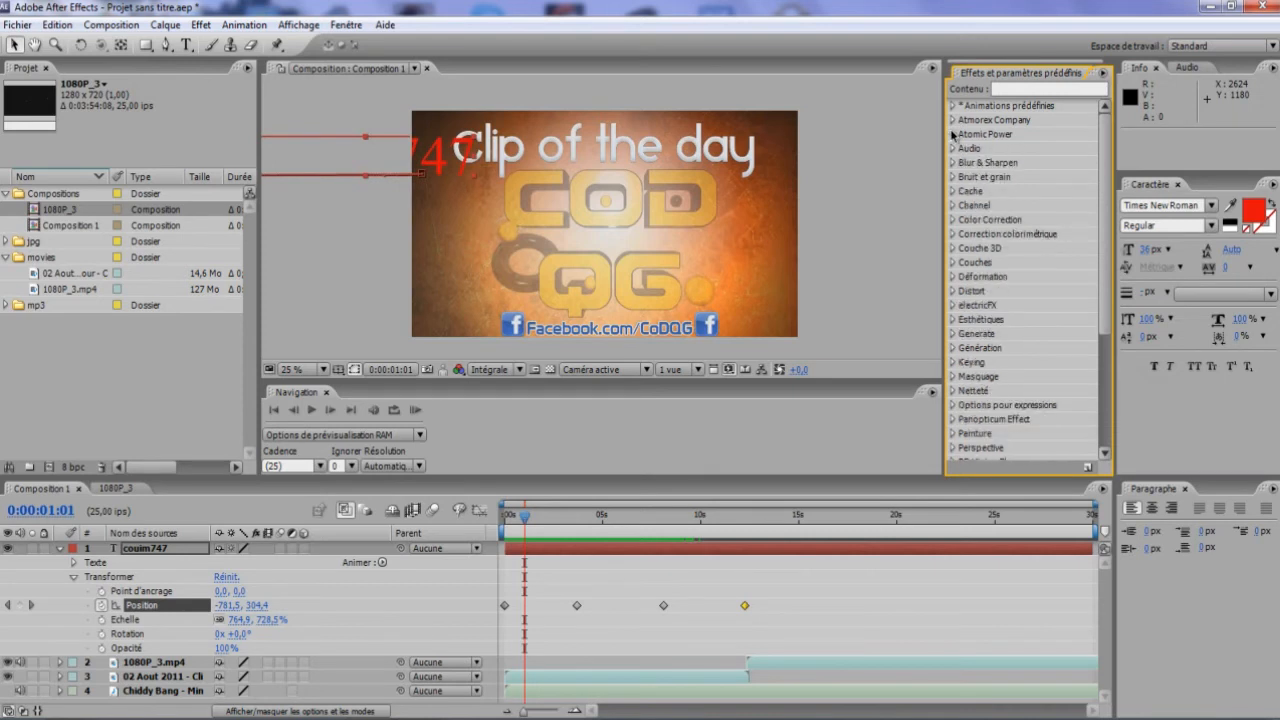
scroll(958, 177, "down", 5)
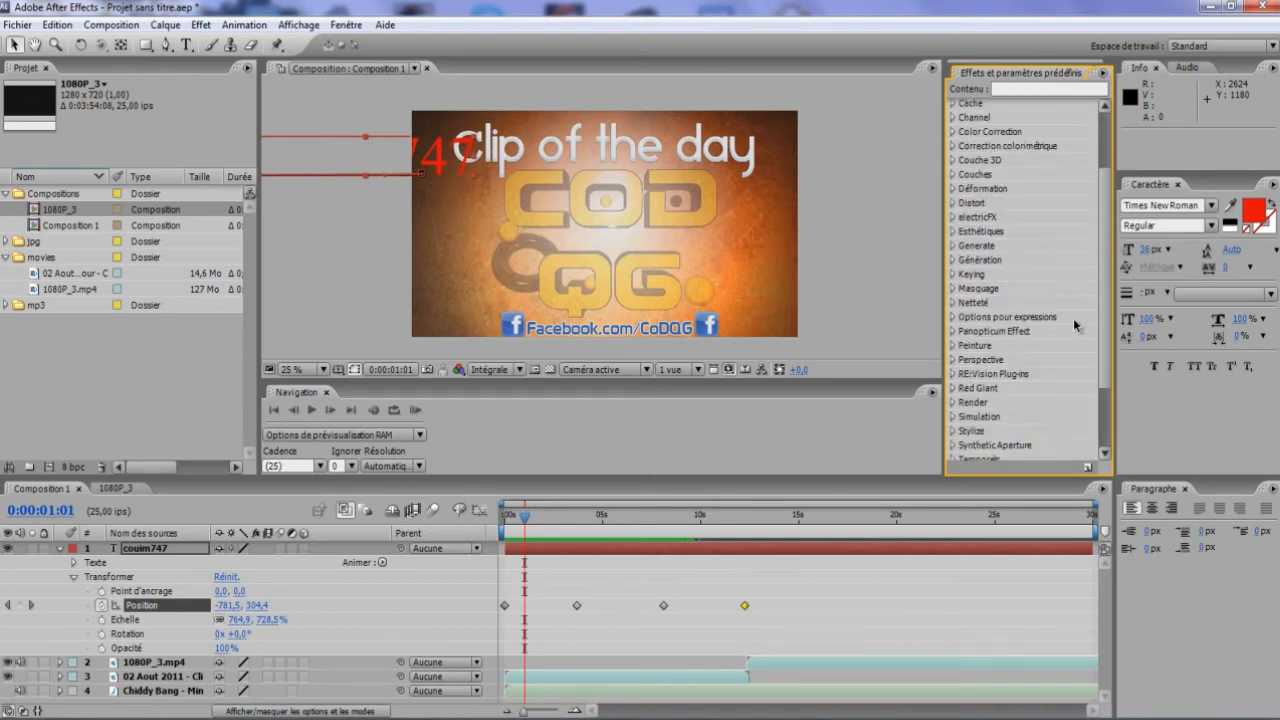
scroll(1075, 325, "down", 3)
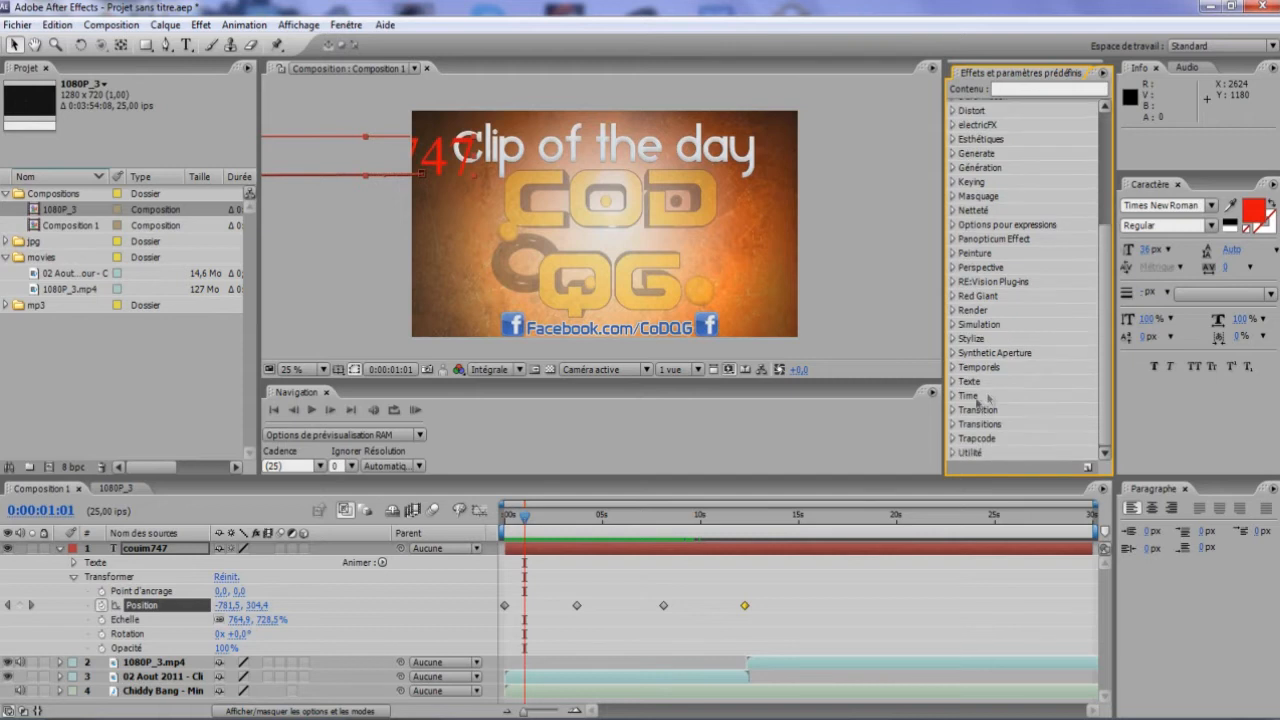
left_click(953, 211)
scroll(1000, 195, "down", 2)
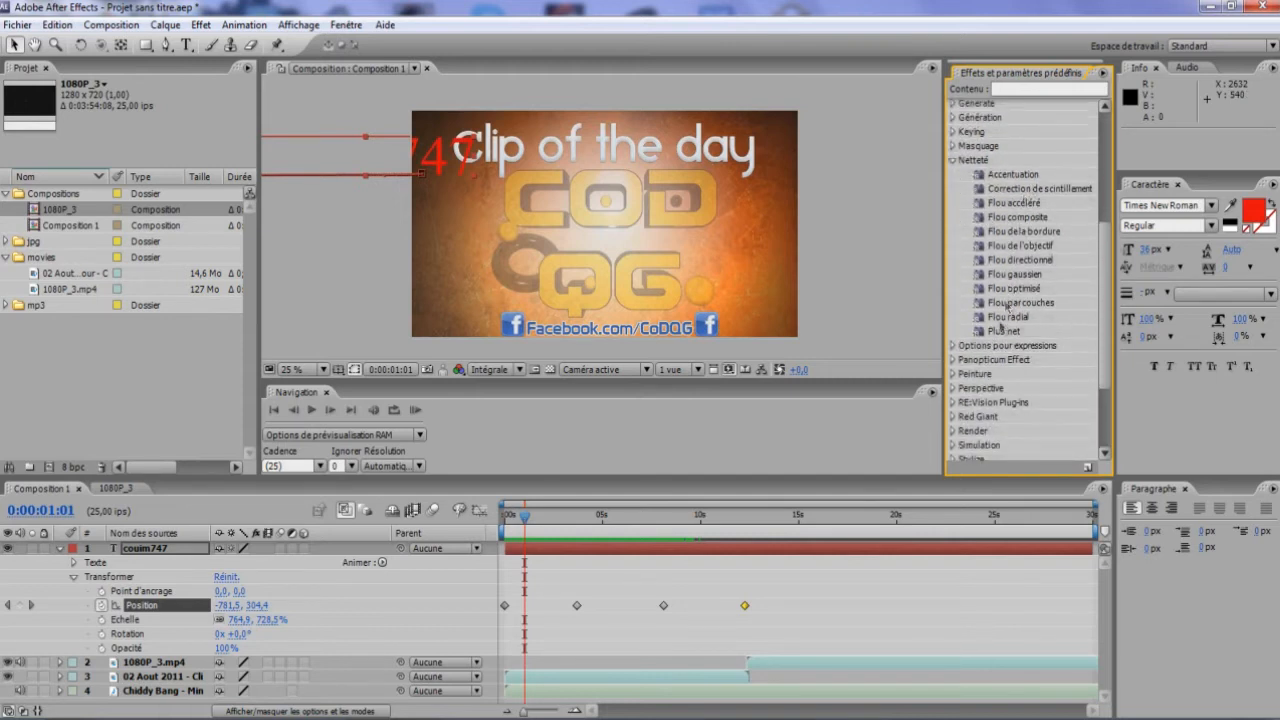
left_click(954, 160)
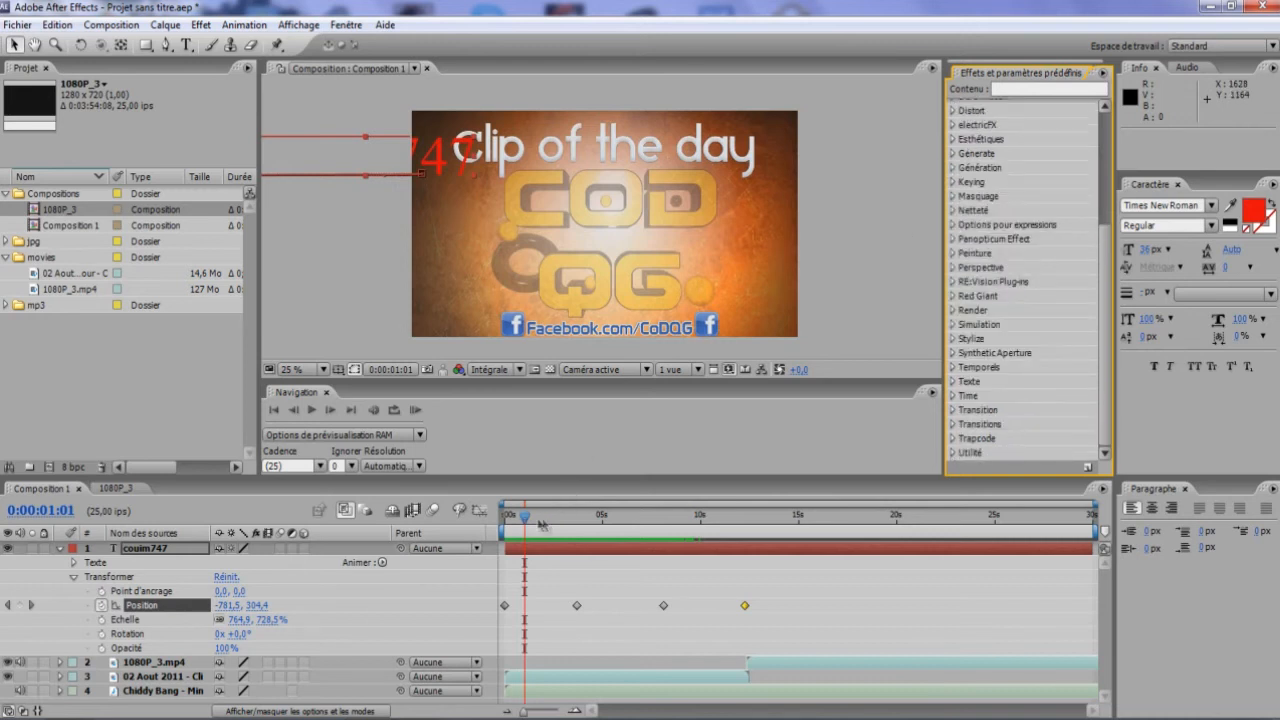
- Delete the red title text layer from Composition 1
left_click(127, 551)
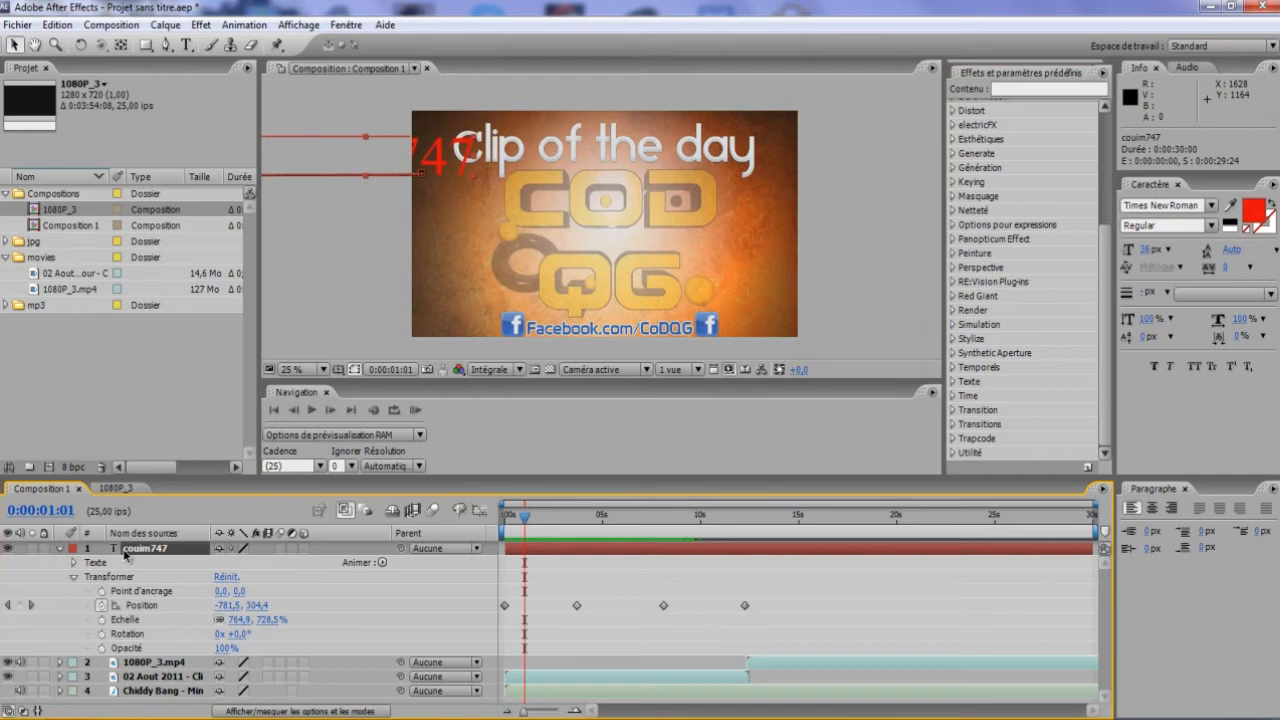
key("Delete")
left_click_drag(190, 676, 310, 612)
- Scrub and play through the 1080P_3.mp4 intro, leaving the current time at 0:00:18:09
left_click_drag(521, 527, 564, 520)
left_click_drag(750, 533, 868, 521)
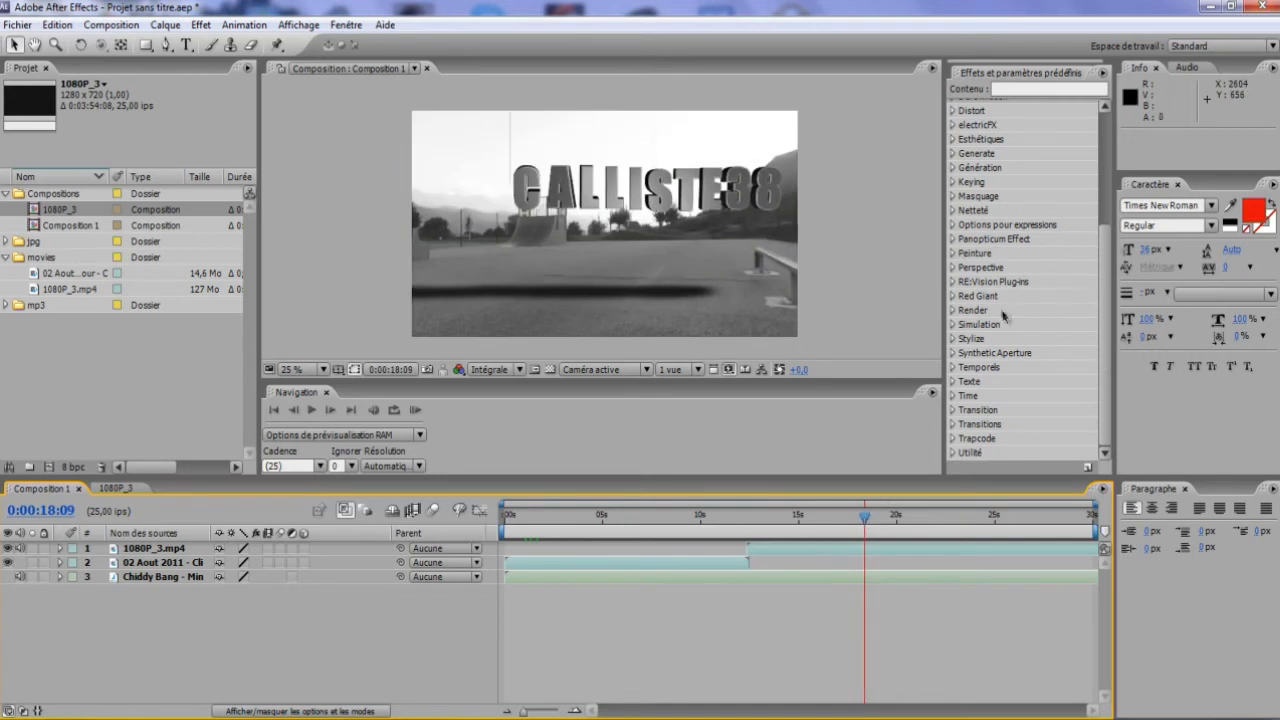
left_click_drag(870, 519, 857, 519)
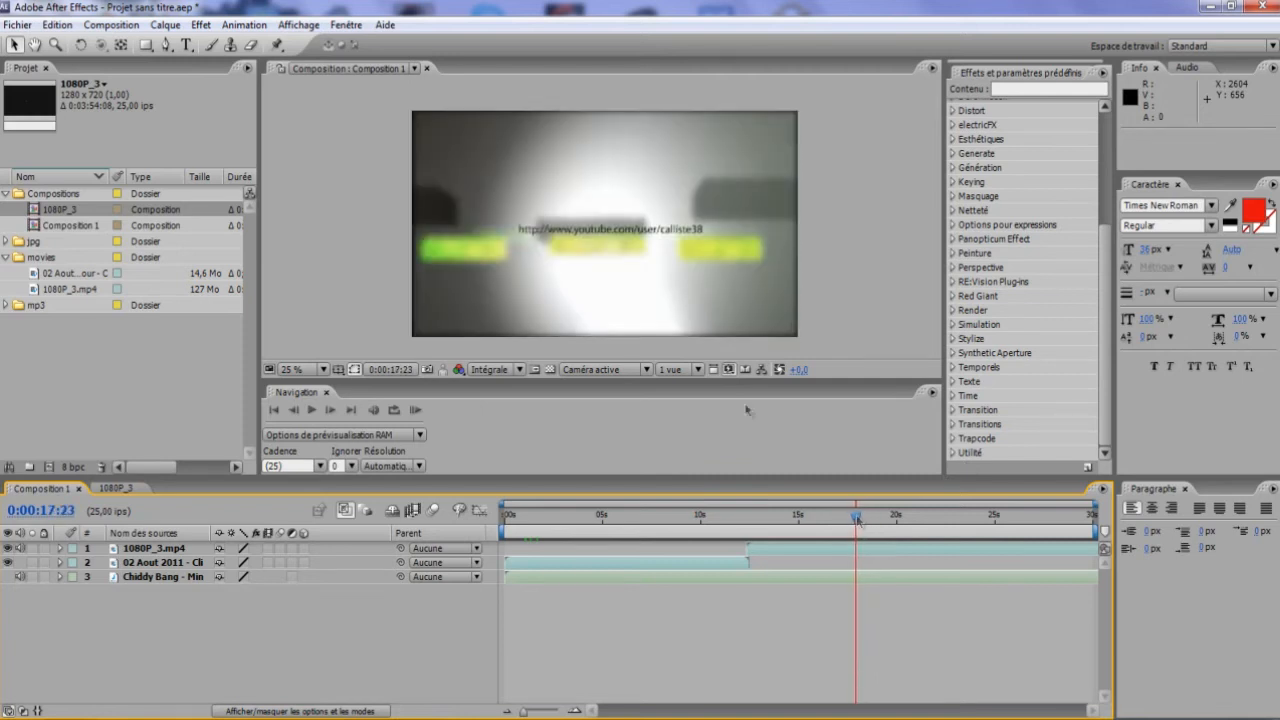
left_click(311, 409)
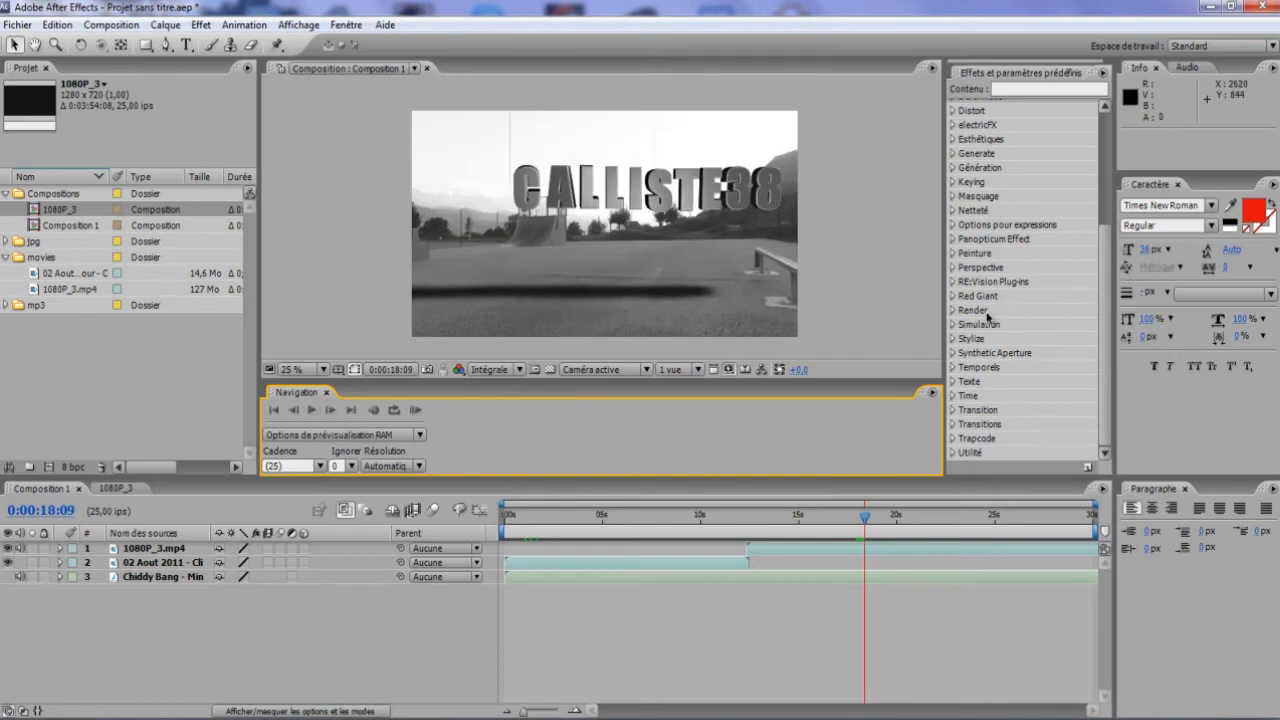
- Apply the Flou gaussien effect from the Netteté category to the 1080P_3.mp4 layer
left_click(954, 211)
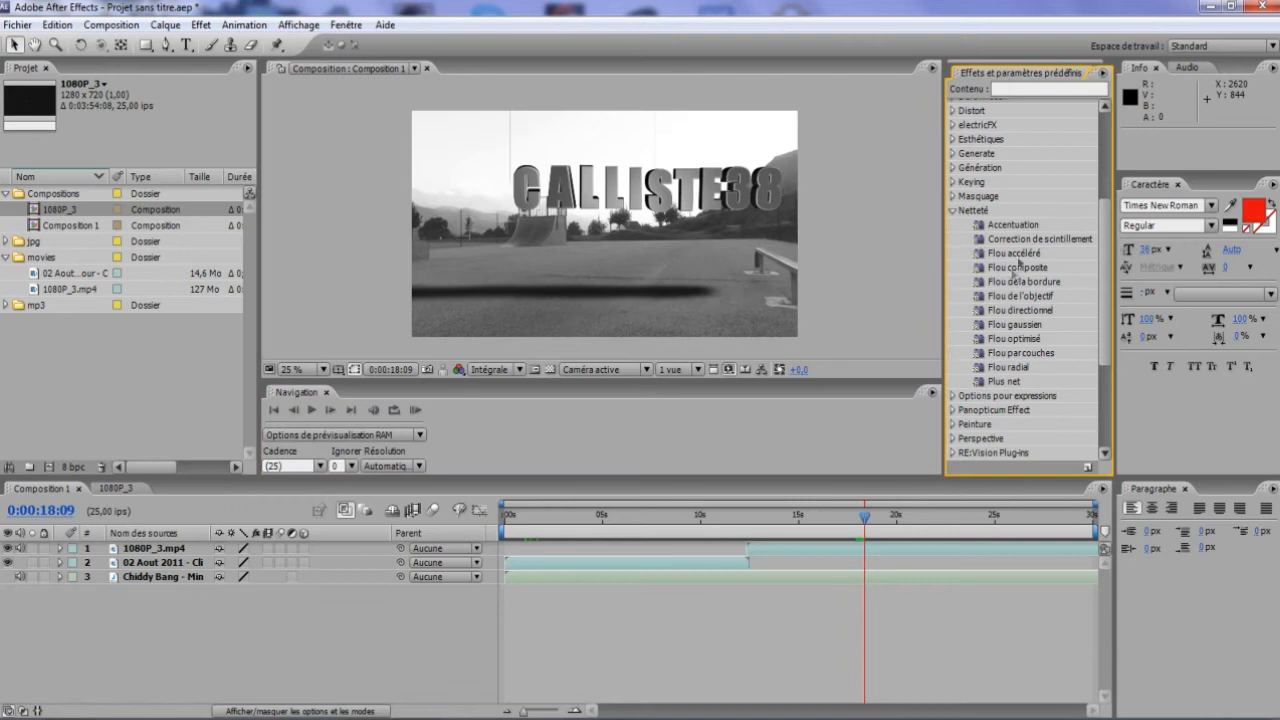
left_click(1015, 326)
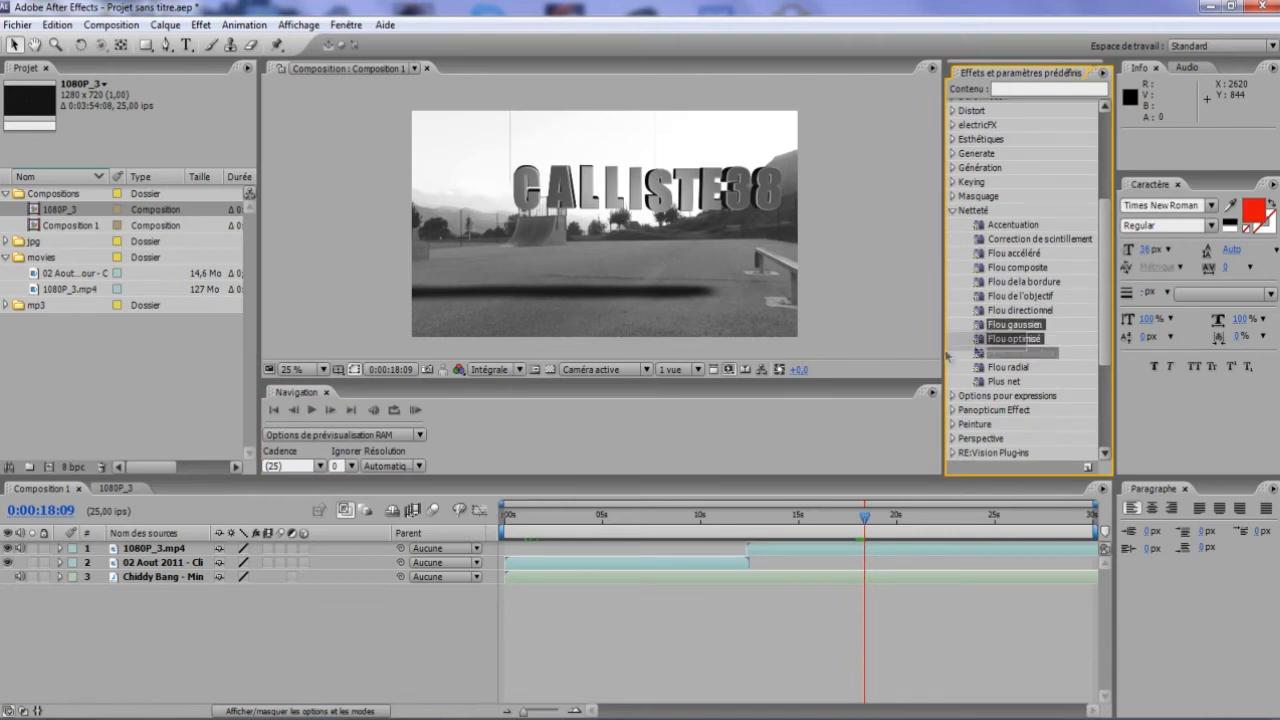
left_click_drag(1012, 326, 157, 550)
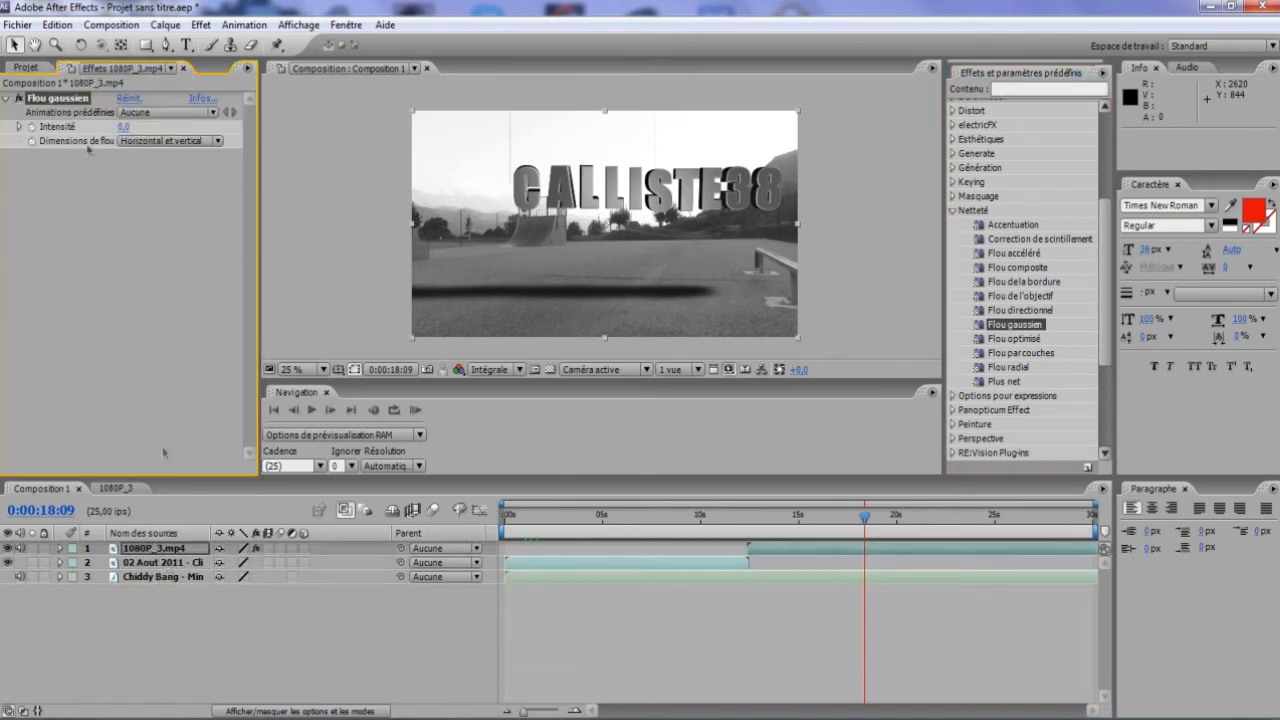
left_click(28, 67)
left_click(68, 67)
left_click(52, 67)
left_click(60, 67)
- Expand the Flou gaussien properties of the 1080P_3.mp4 layer and enable keyframing for Intensité at 0:00:18:09
left_click(59, 549)
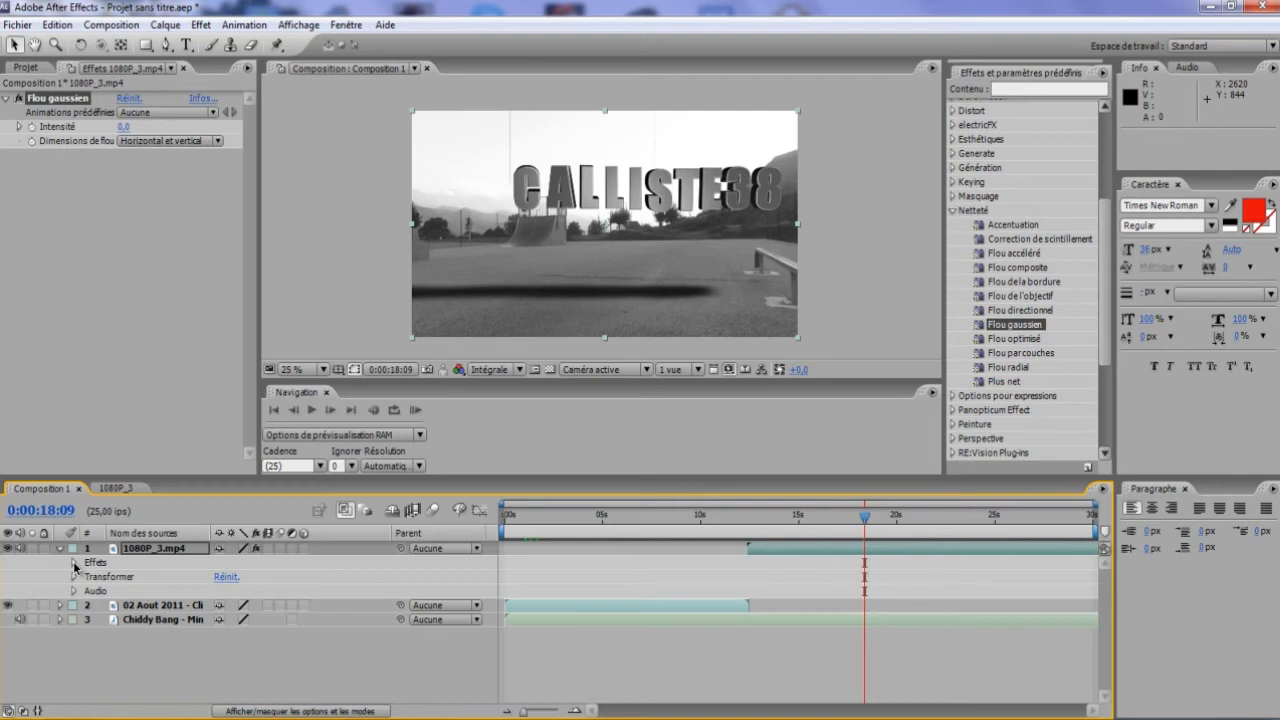
left_click(74, 563)
left_click(87, 577)
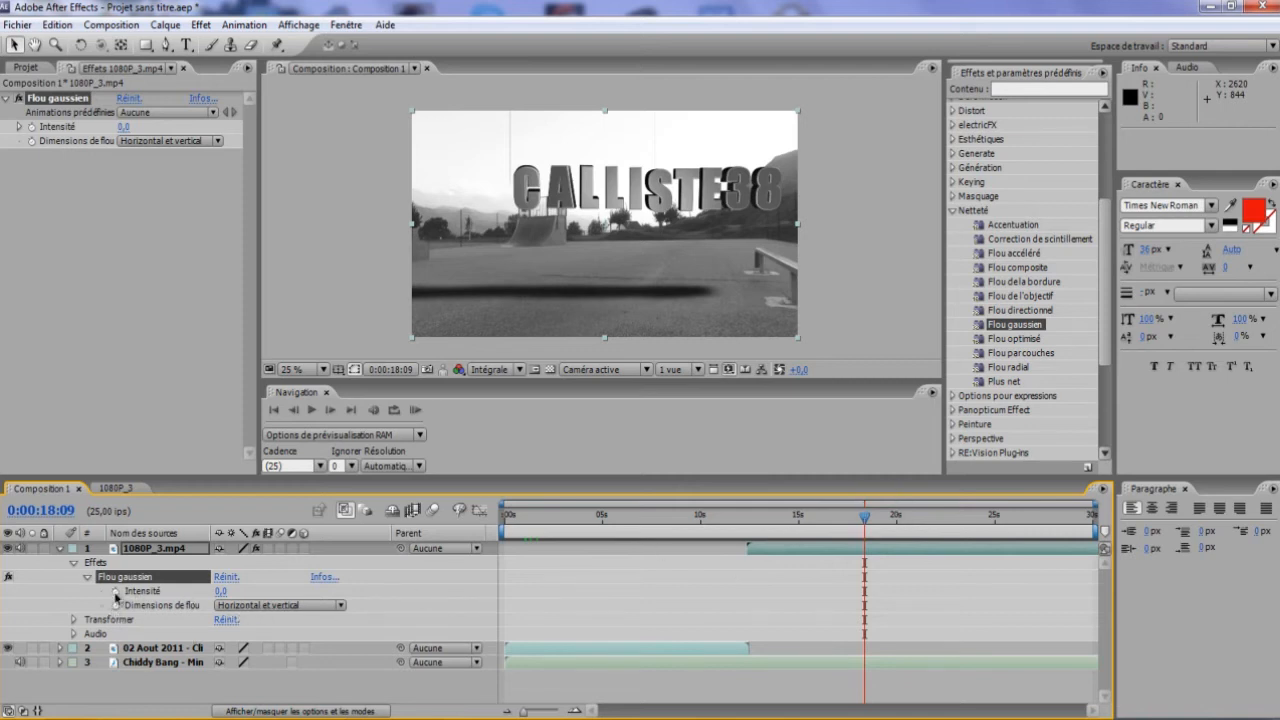
left_click(115, 592)
- At 0:00:19:12, raise the Flou gaussien Intensité to about 43.5
left_click_drag(866, 519, 886, 519)
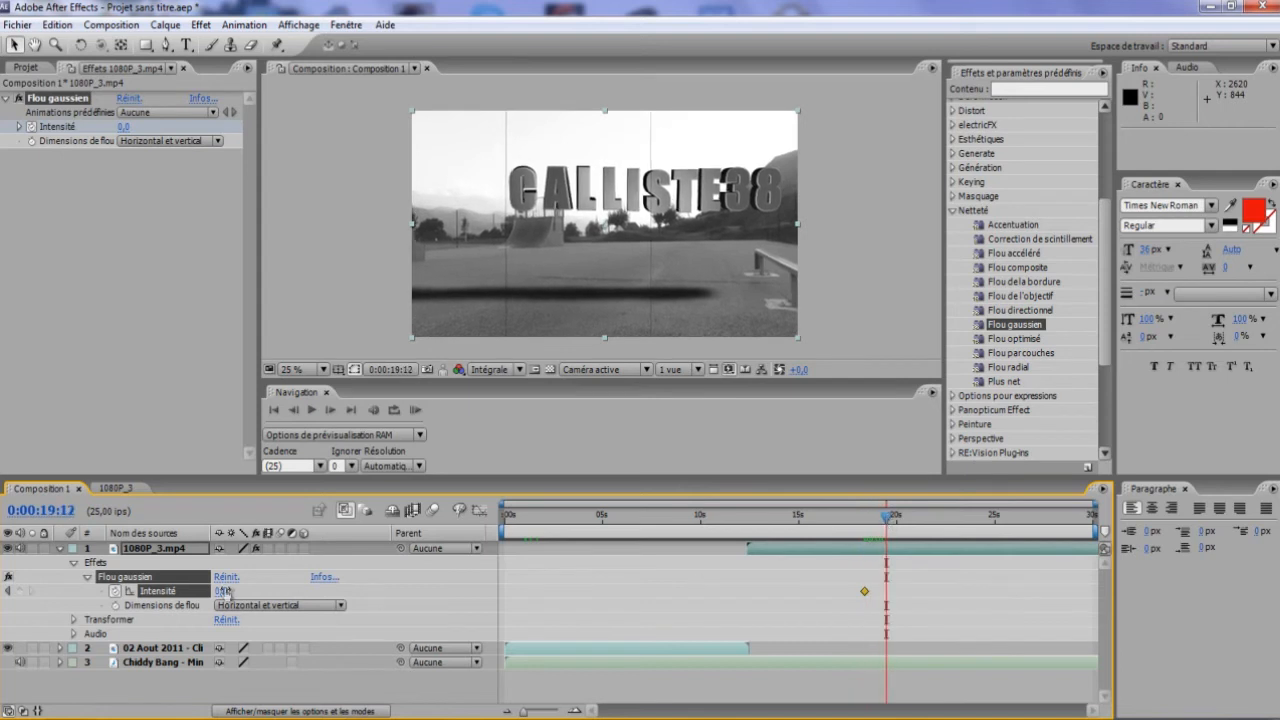
left_click_drag(225, 592, 562, 575)
left_click(882, 518)
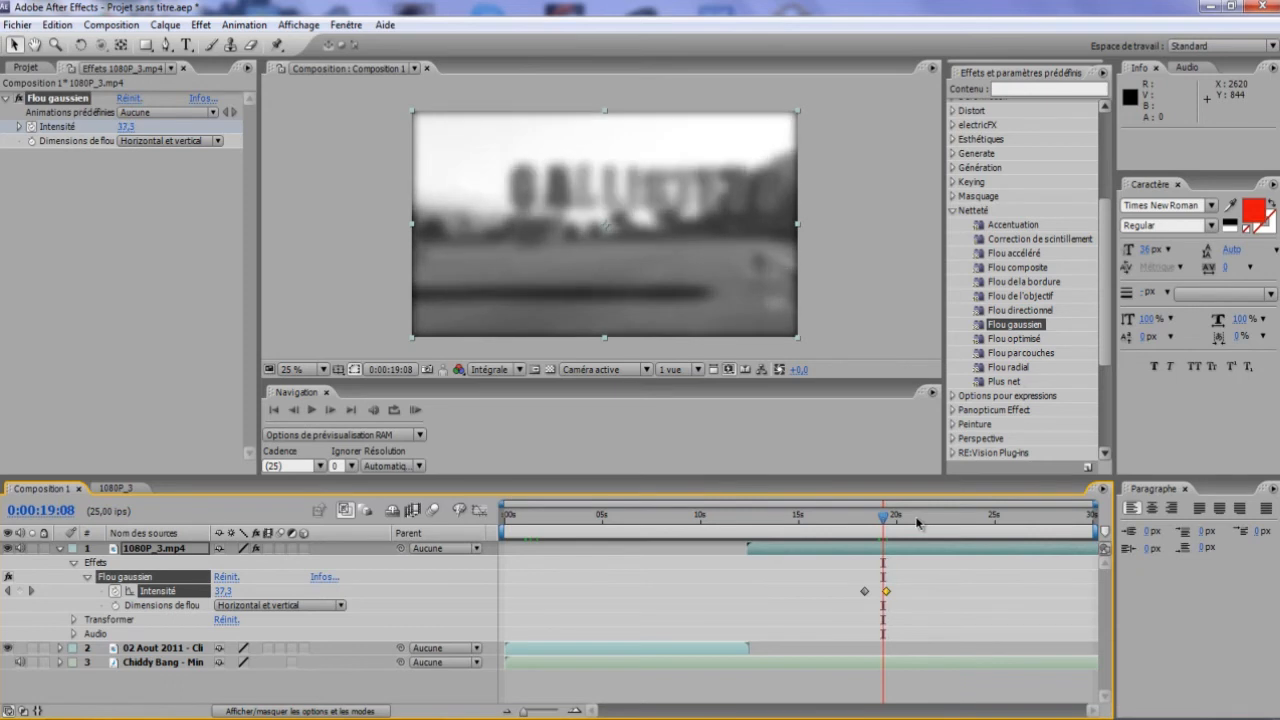
- At 0:00:21:01, bring the Flou gaussien Intensité down to 0,0 with a new keyframe
left_click(916, 519)
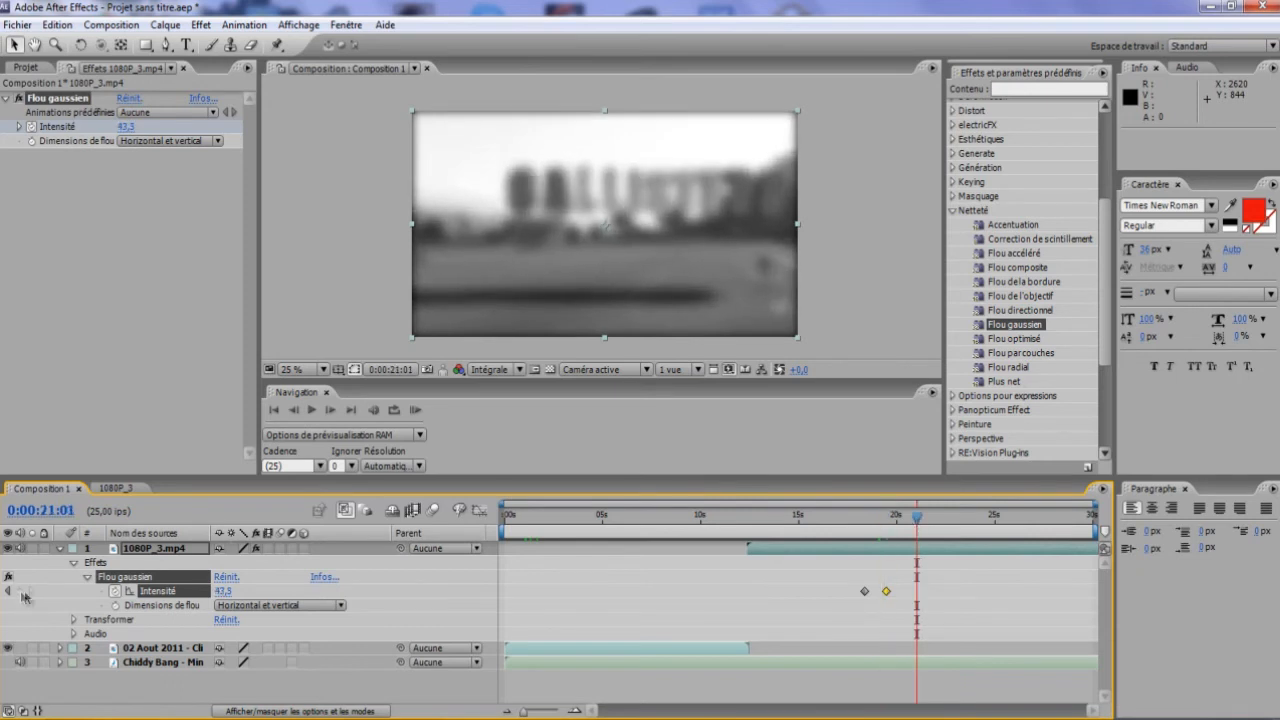
type("14,9")
key("Return")
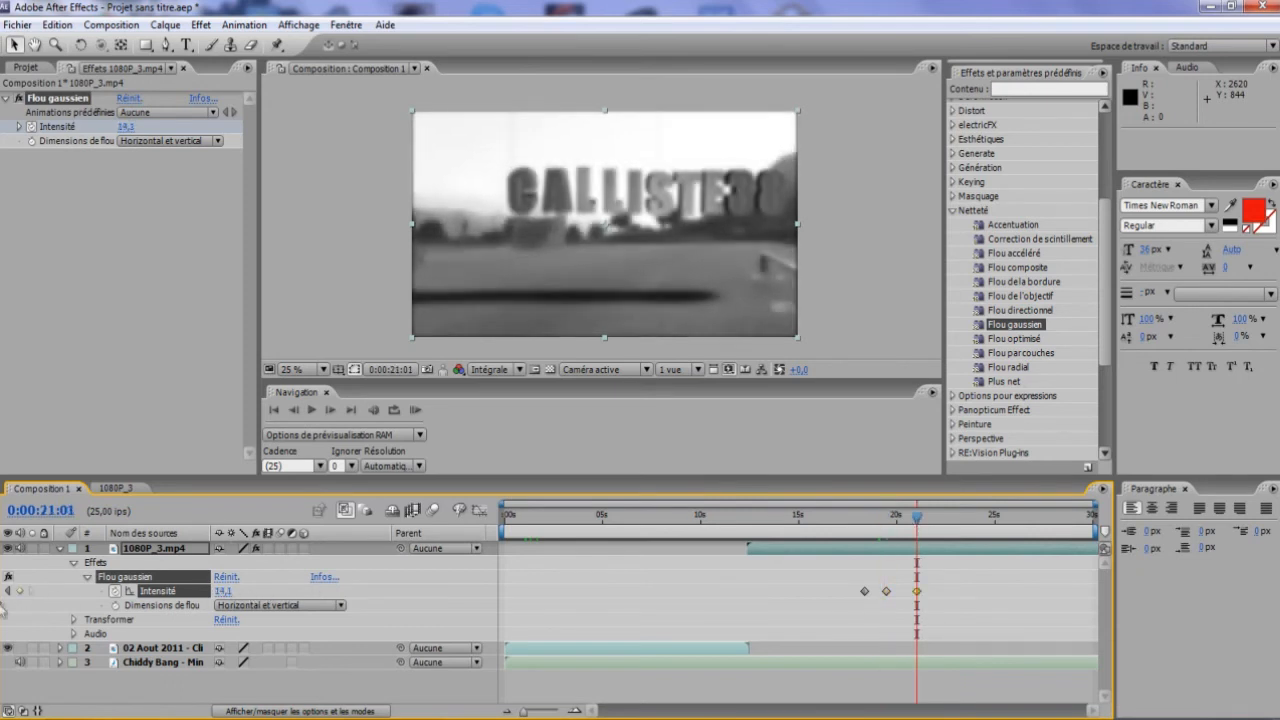
left_click_drag(228, 597, 190, 597)
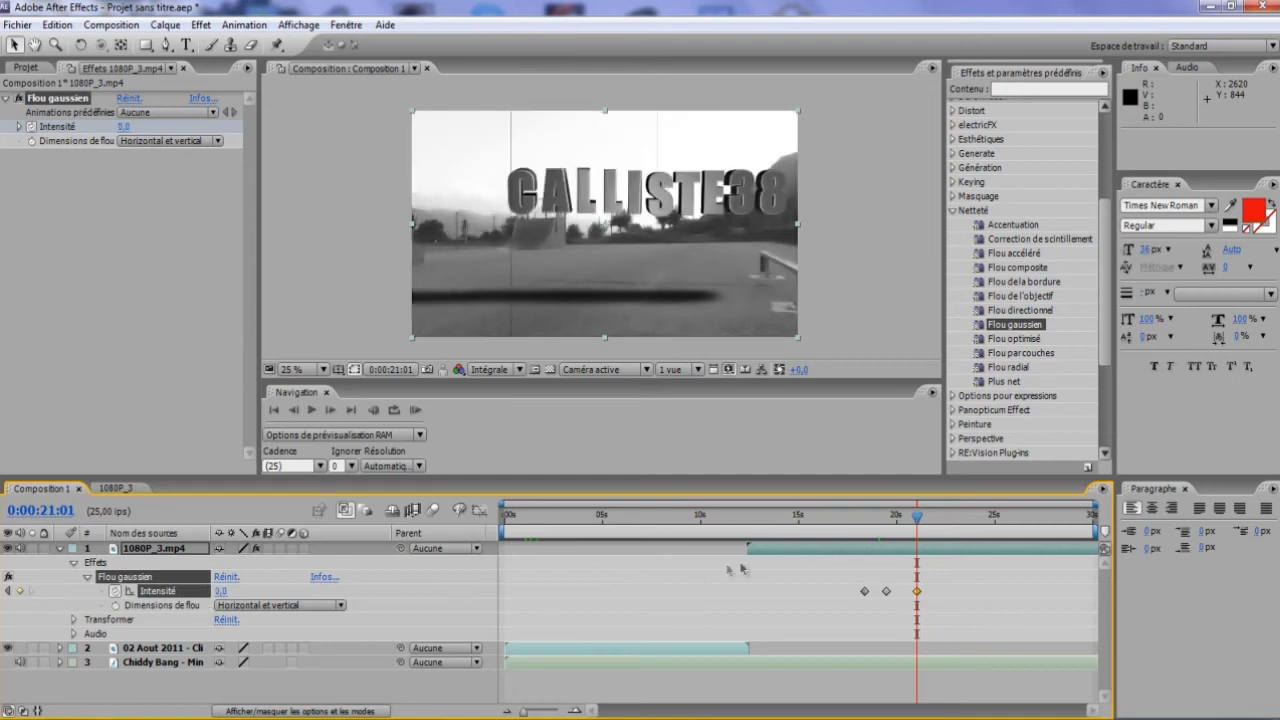
- Preview the animated blur on the 1080P_3.mp4 clip starting from 0:00:18:12
left_click_drag(924, 519, 867, 527)
left_click(312, 410)
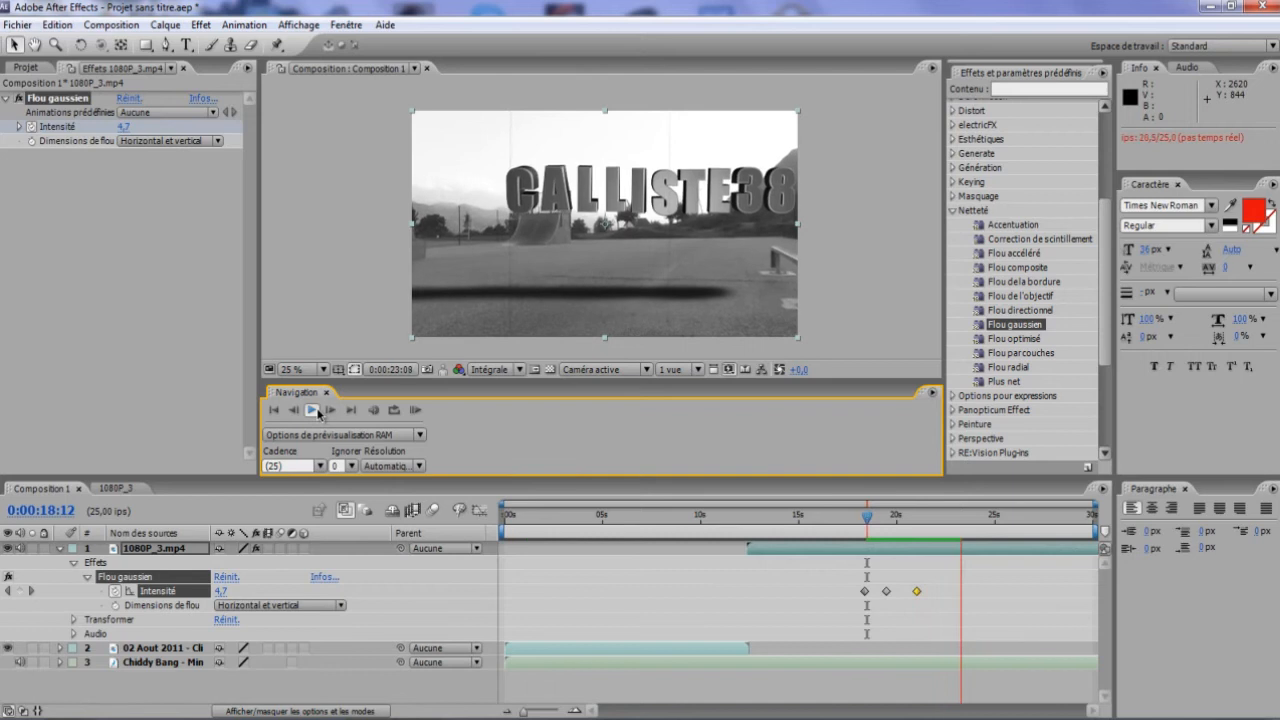
left_click(314, 410)
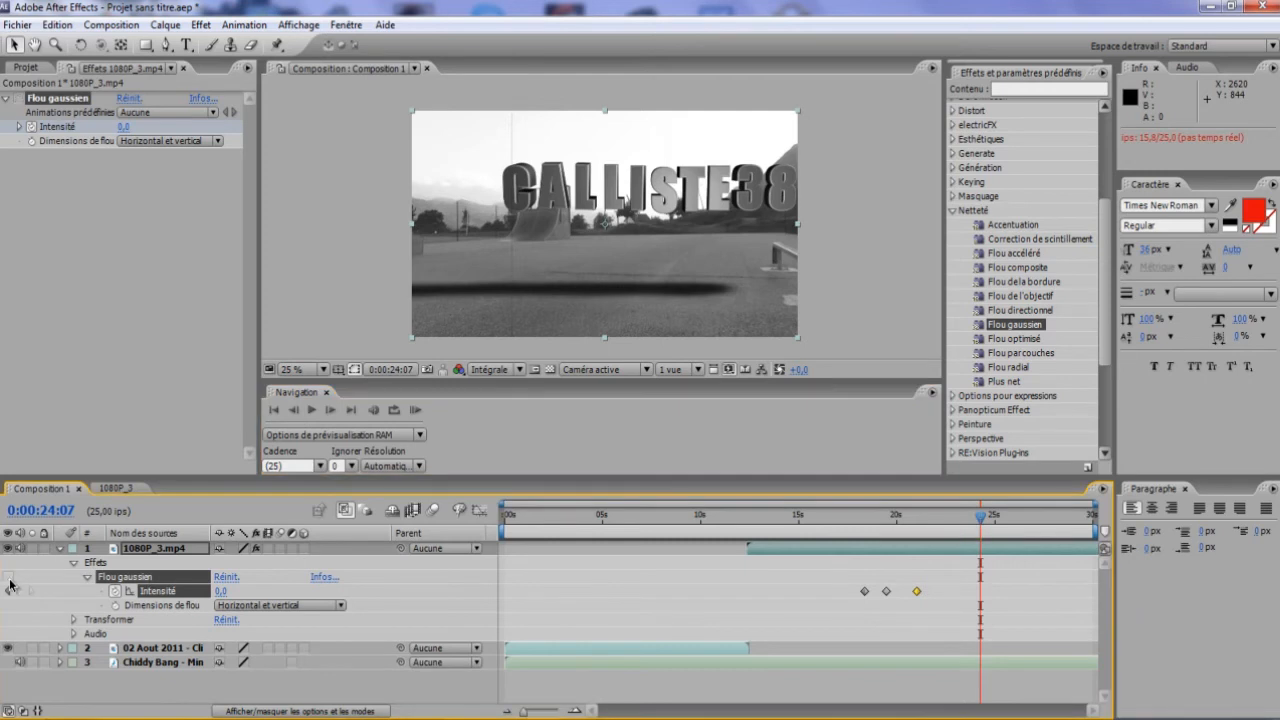
- Remove the Flou gaussien effect from the 1080P_3.mp4 layer and collapse the layer's properties
left_click(113, 582)
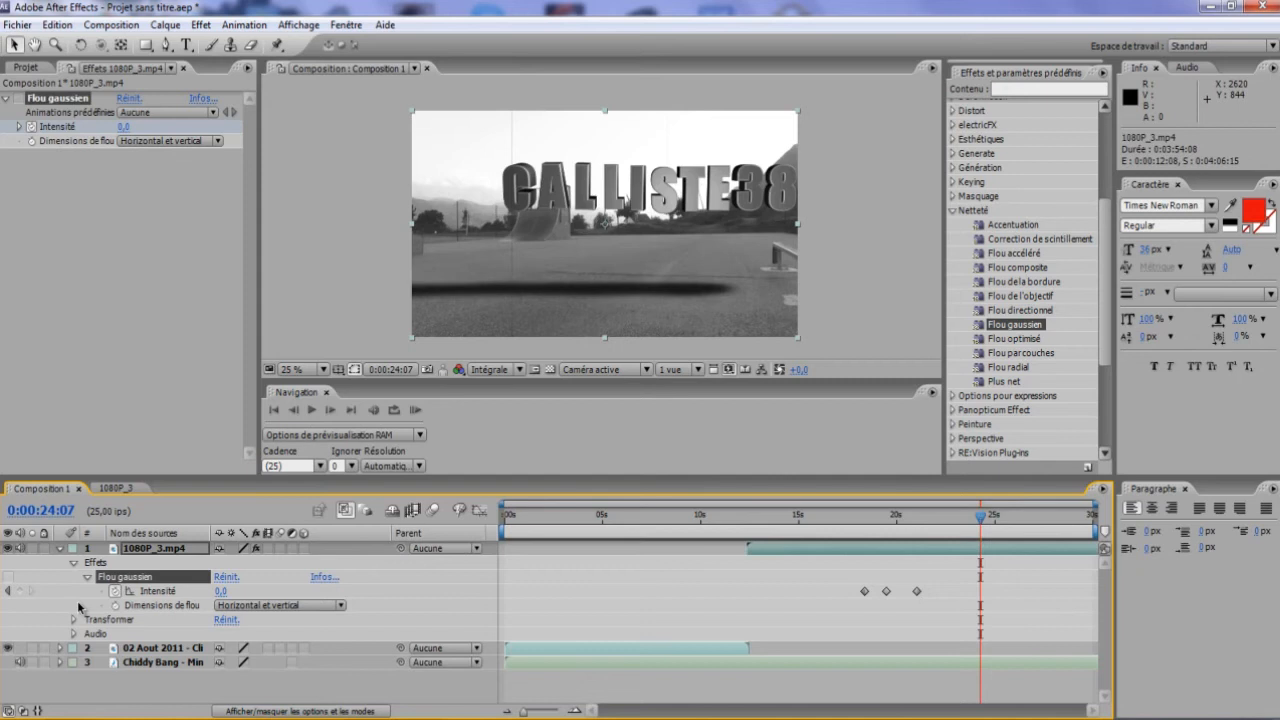
key("Delete")
left_click(60, 686)
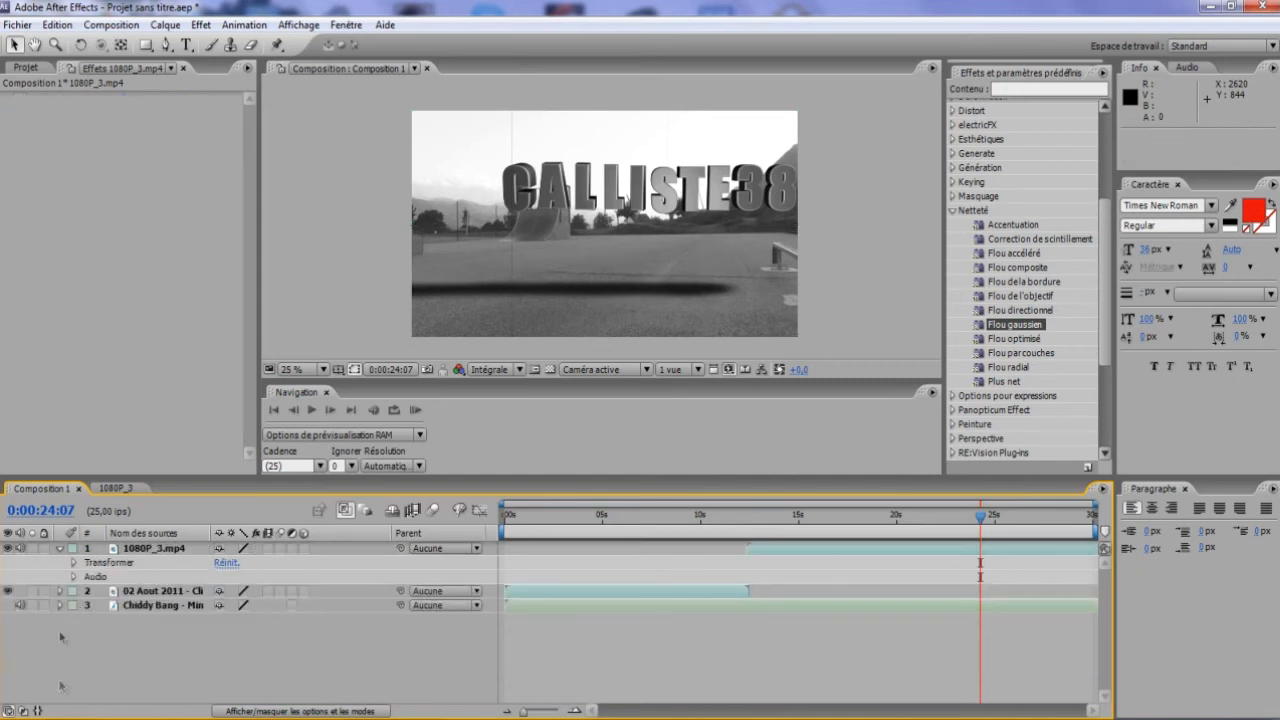
left_click(59, 549)
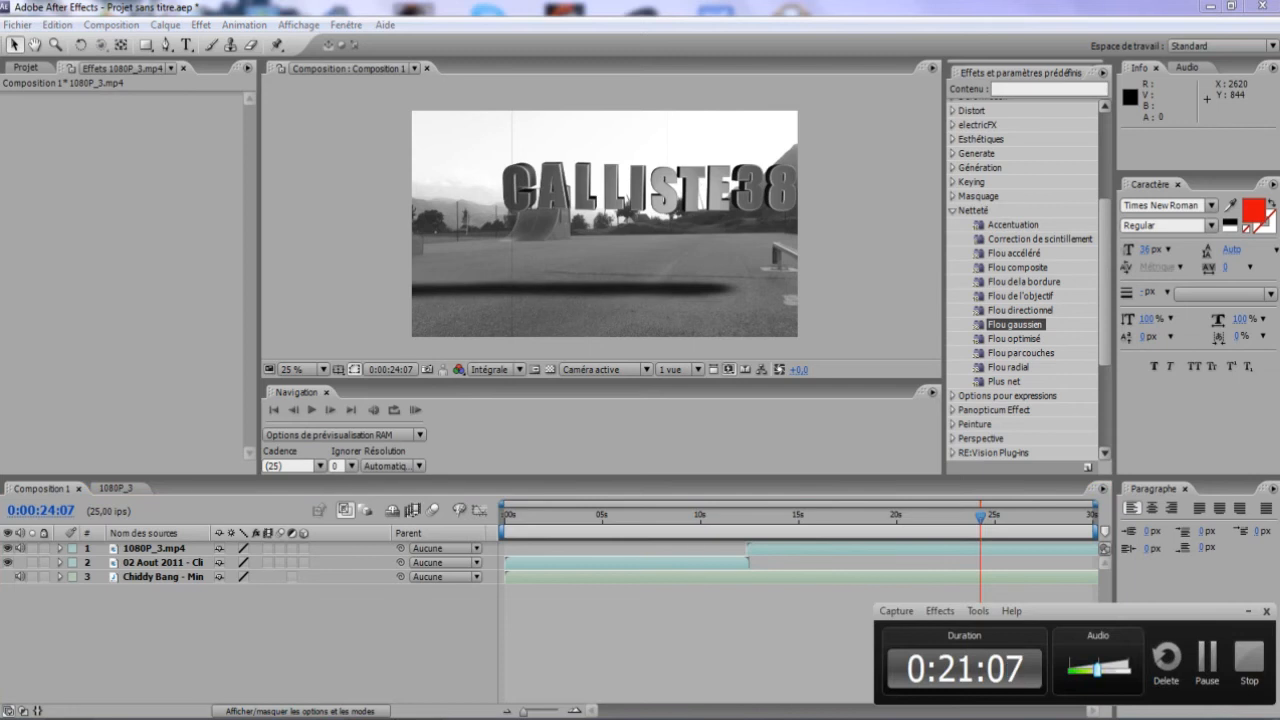
left_click(508, 628)
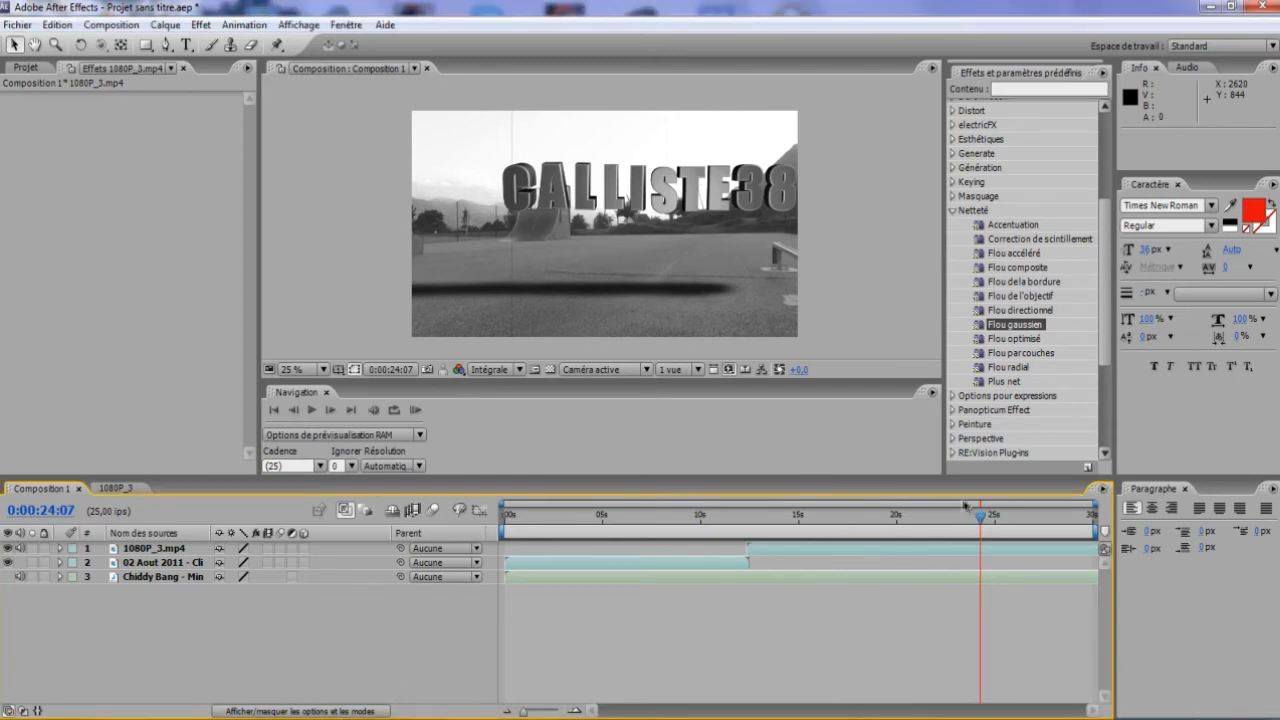
- Collapse the Netteté effects category and scrub the composition back to about 0:00:03:10 to review the opening clip
left_click(953, 211)
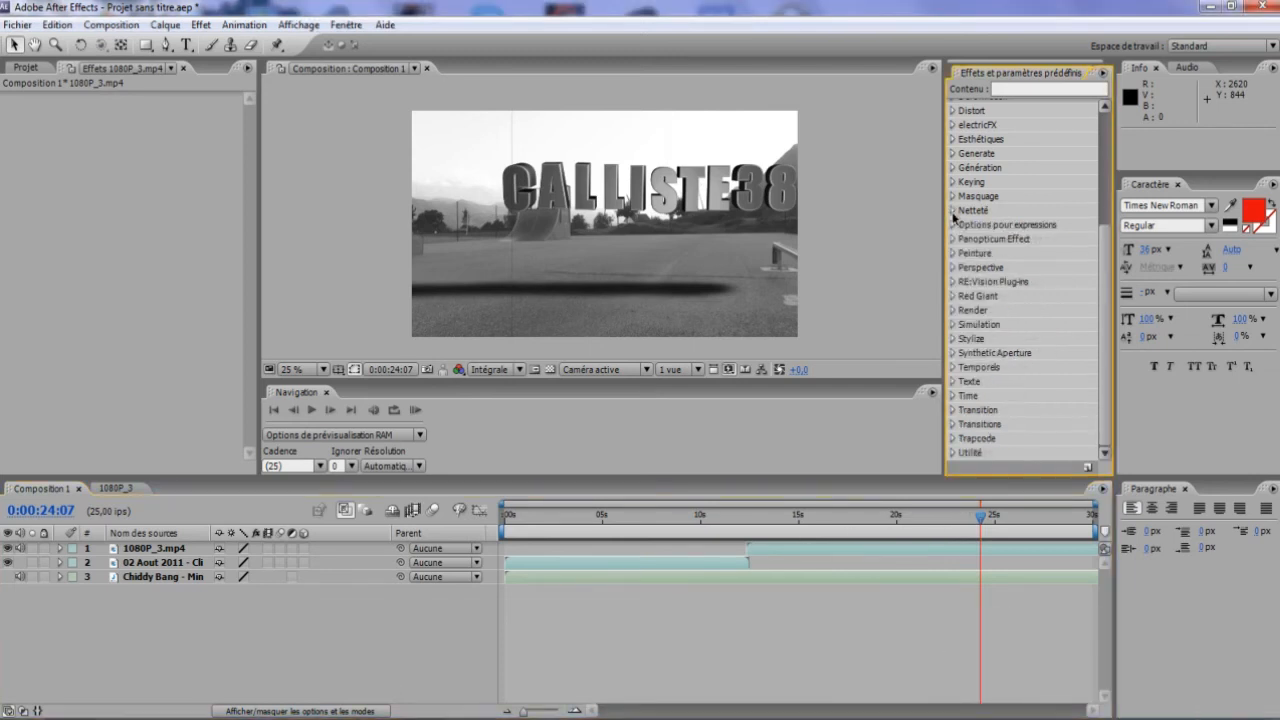
left_click_drag(983, 524, 655, 530)
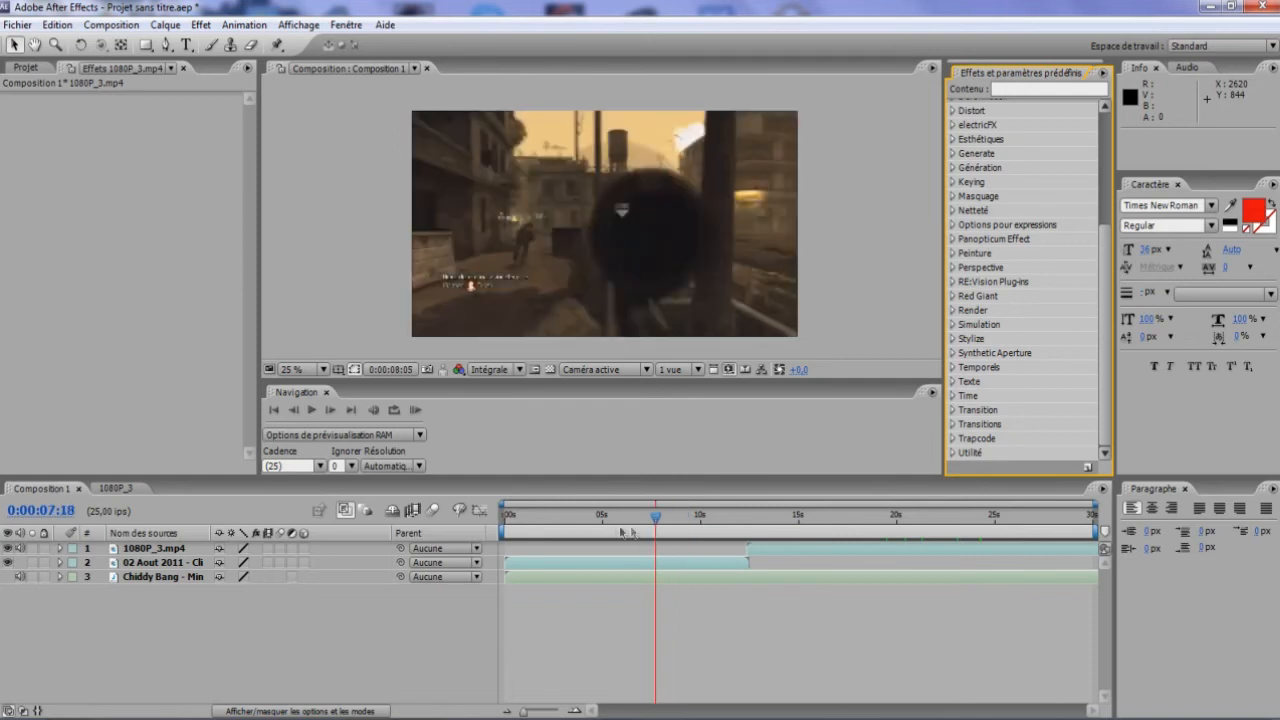
left_click(628, 532)
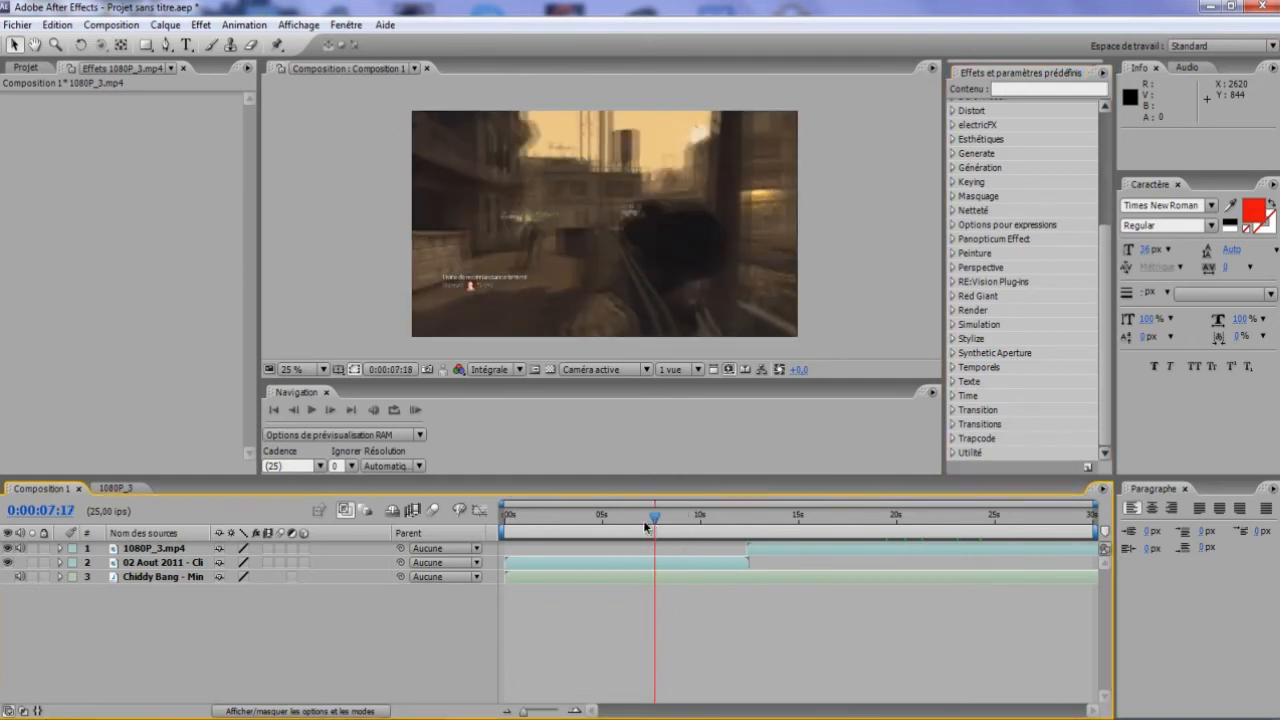
left_click_drag(656, 518, 573, 528)
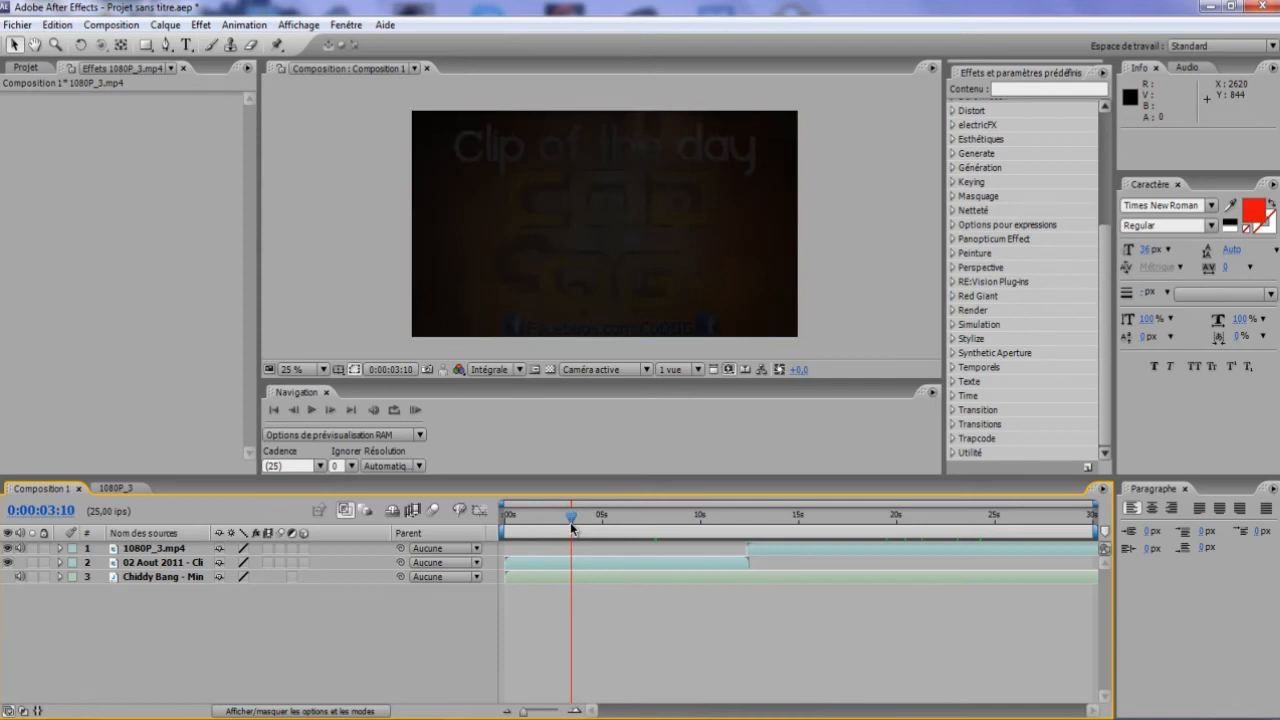
left_click_drag(573, 522, 579, 523)
- Split the 1080P_3.mp4 layer in two at 0:00:20:01
left_click(772, 524)
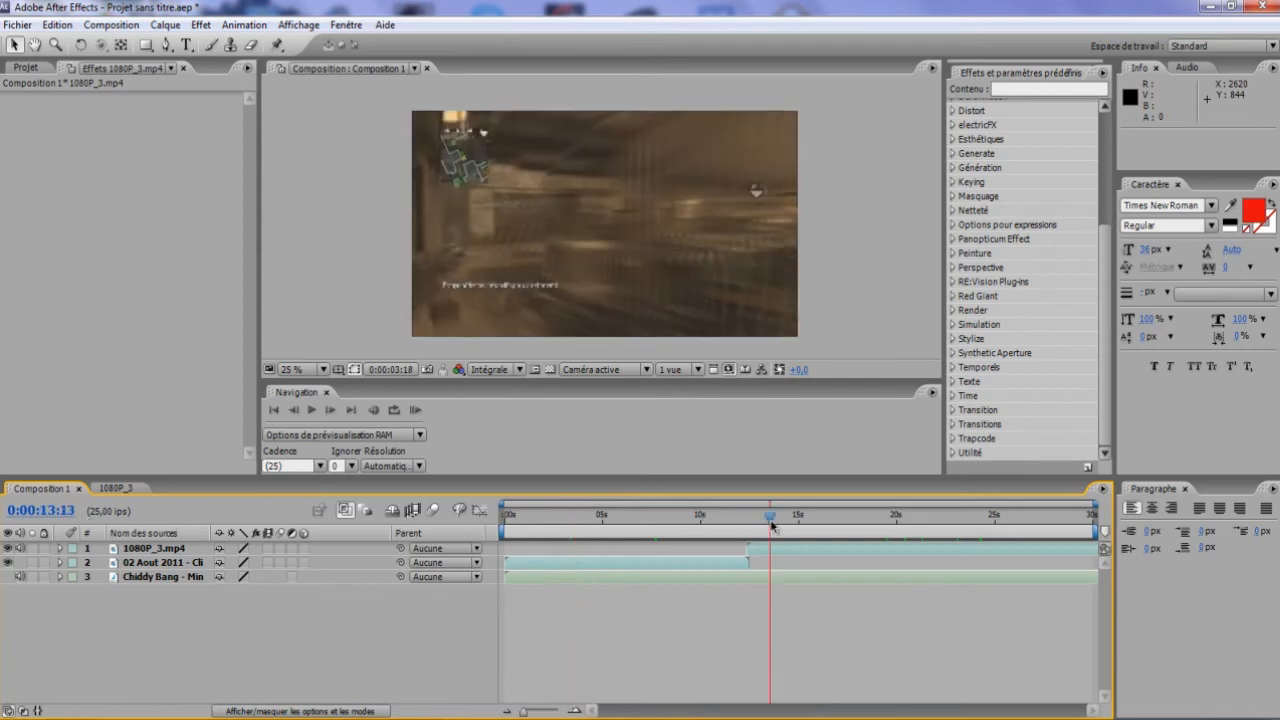
left_click_drag(771, 523, 900, 541)
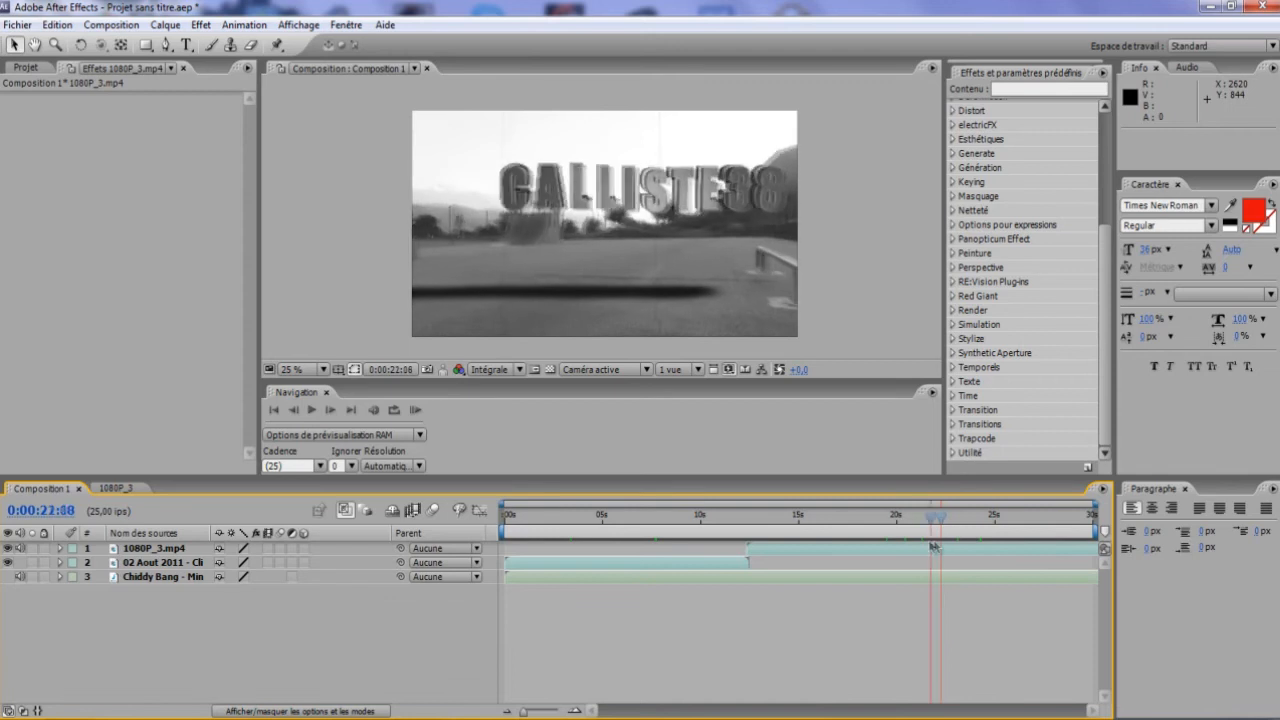
left_click(872, 545)
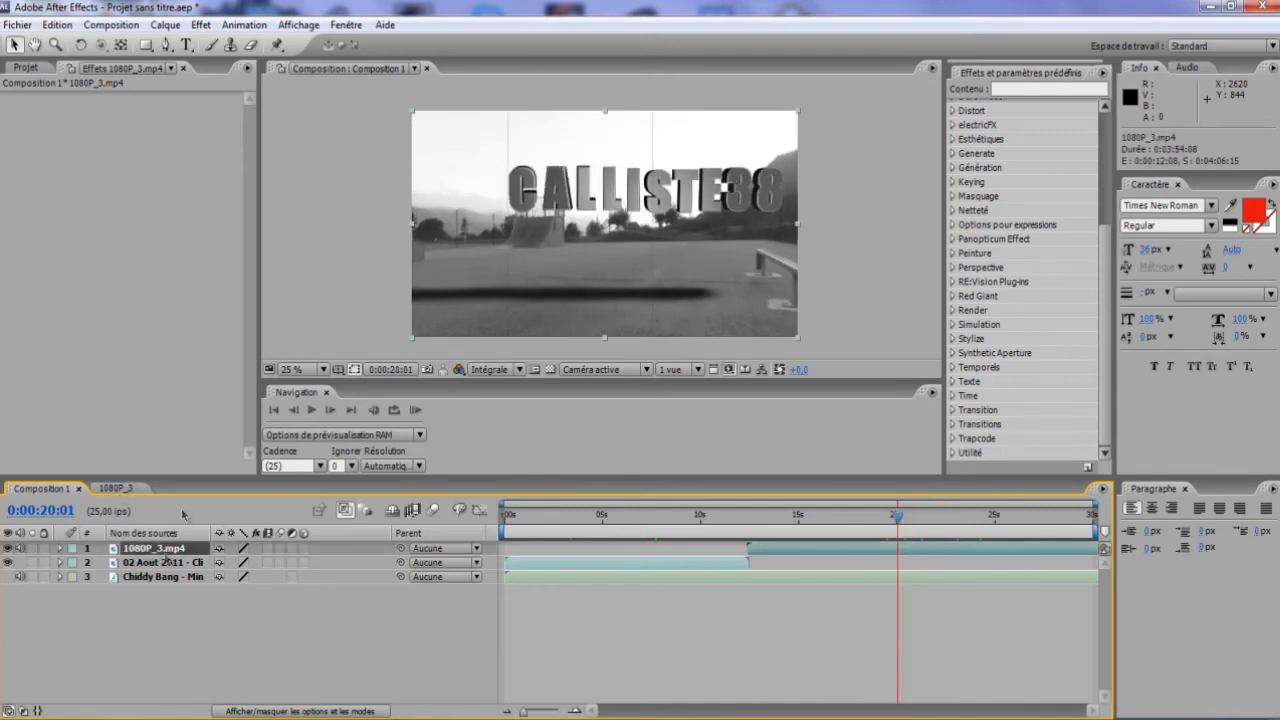
left_click(57, 24)
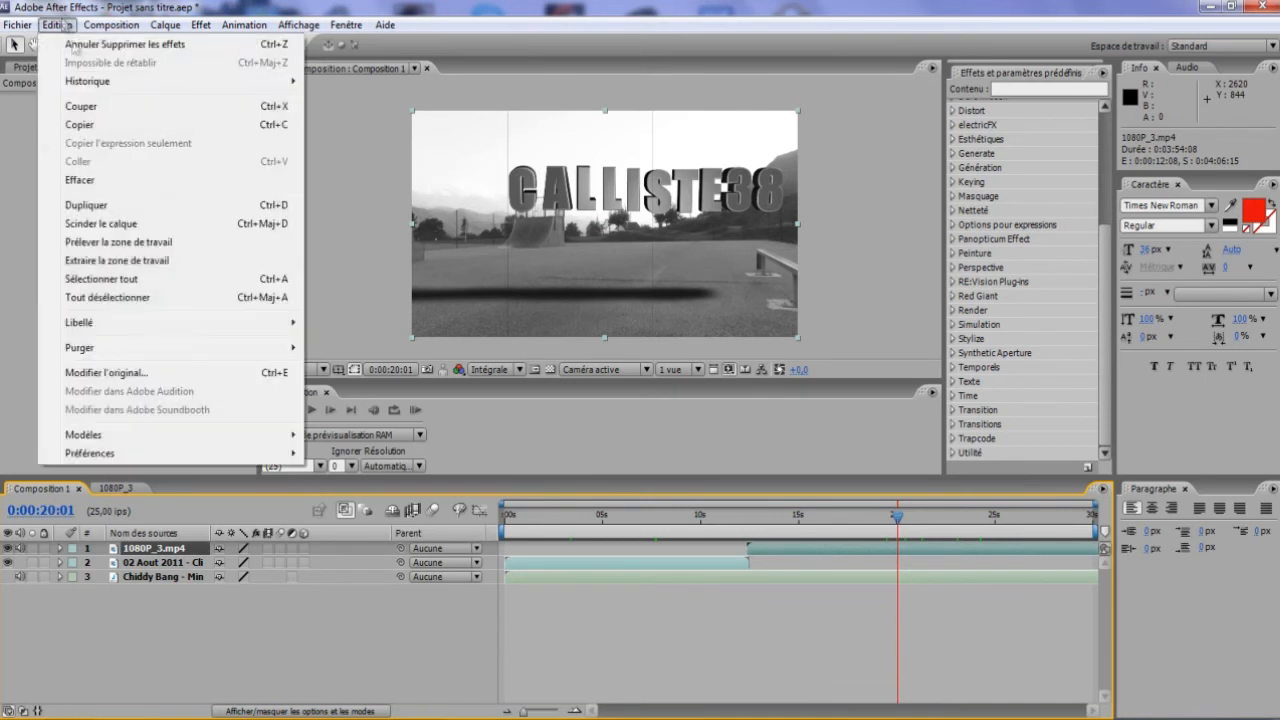
left_click(118, 224)
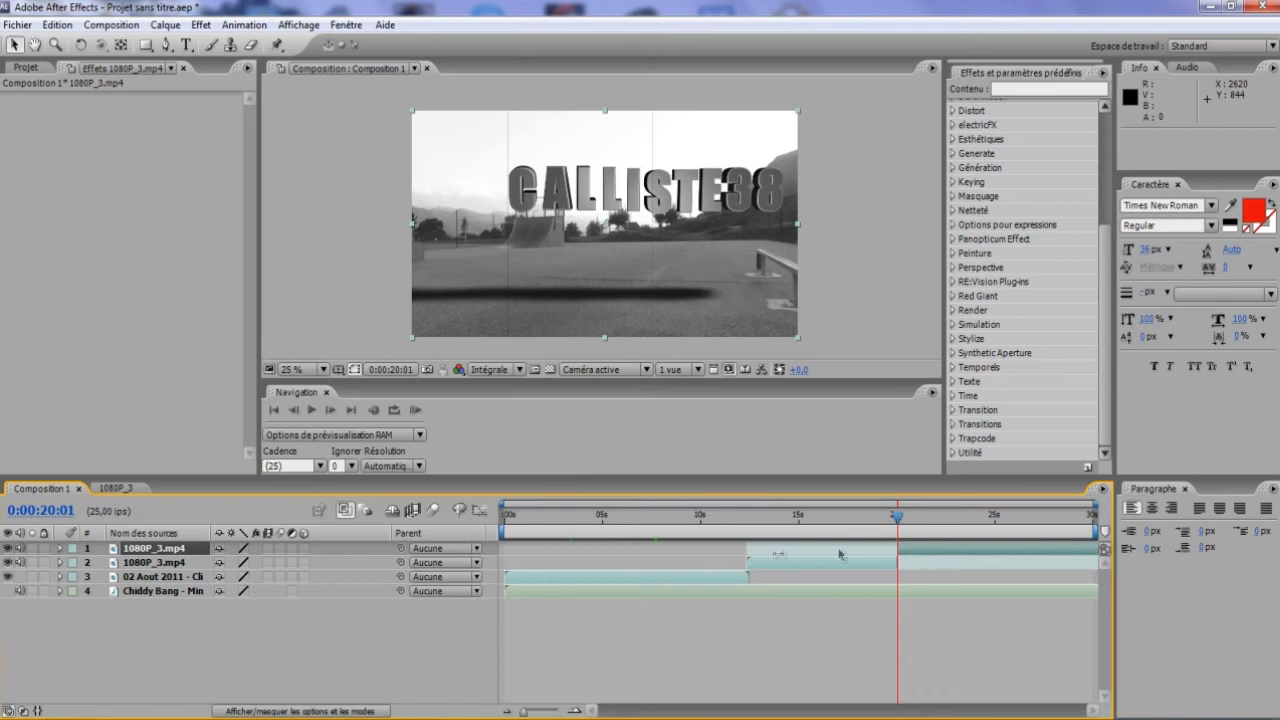
- Time-stretch the first segment of the split 1080P_3.mp4 clip to a factor of 50, holding its in point
left_click_drag(900, 527, 881, 527)
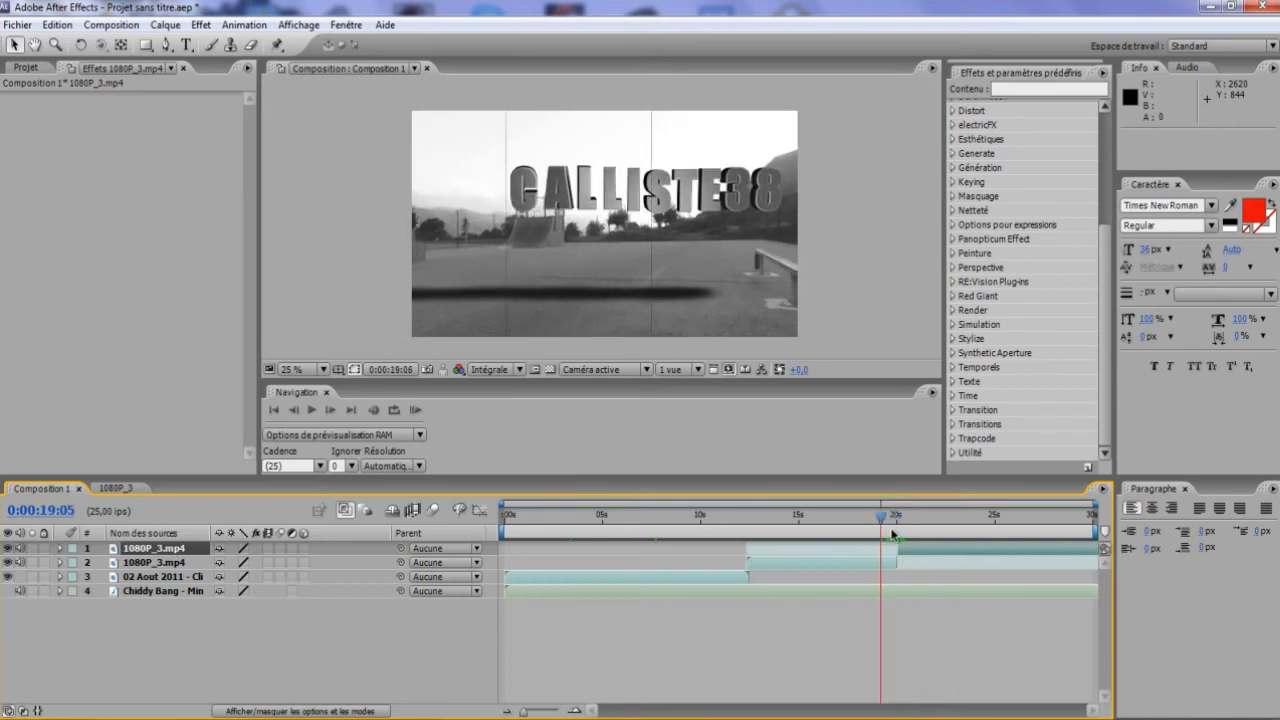
left_click(893, 518)
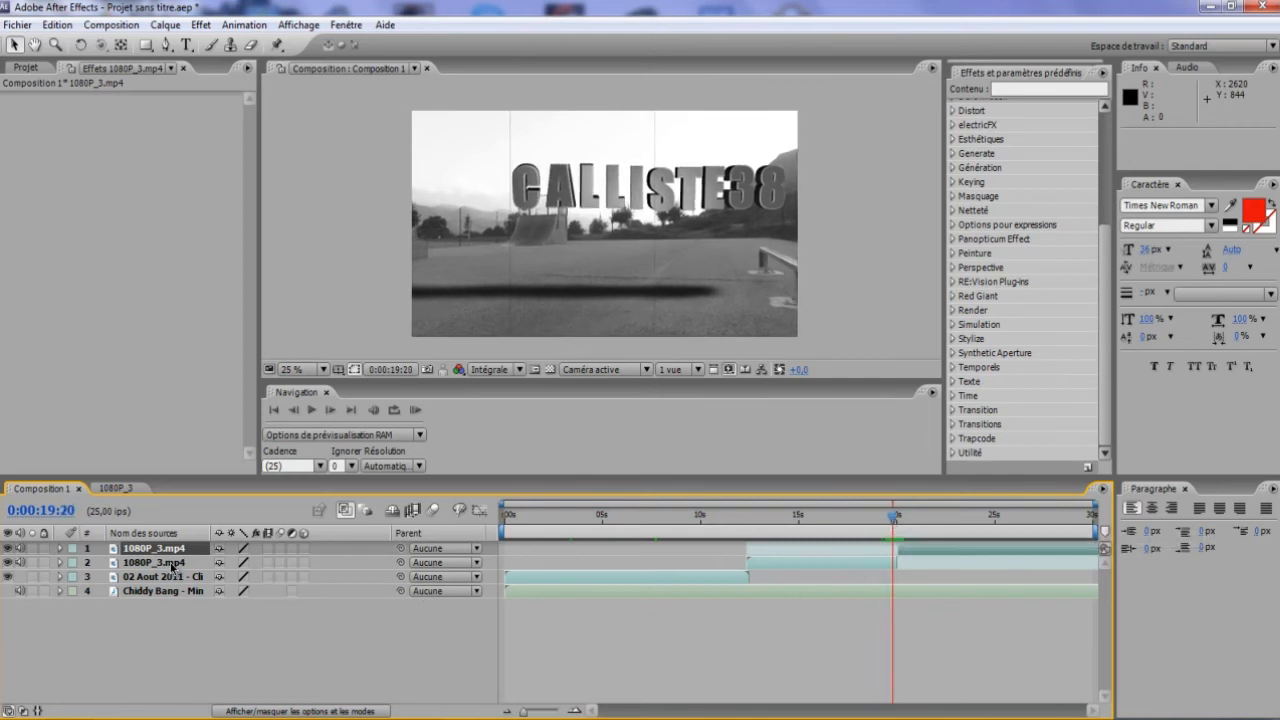
left_click(171, 563)
left_click(173, 551, "ctrl")
left_click(173, 551, "ctrl")
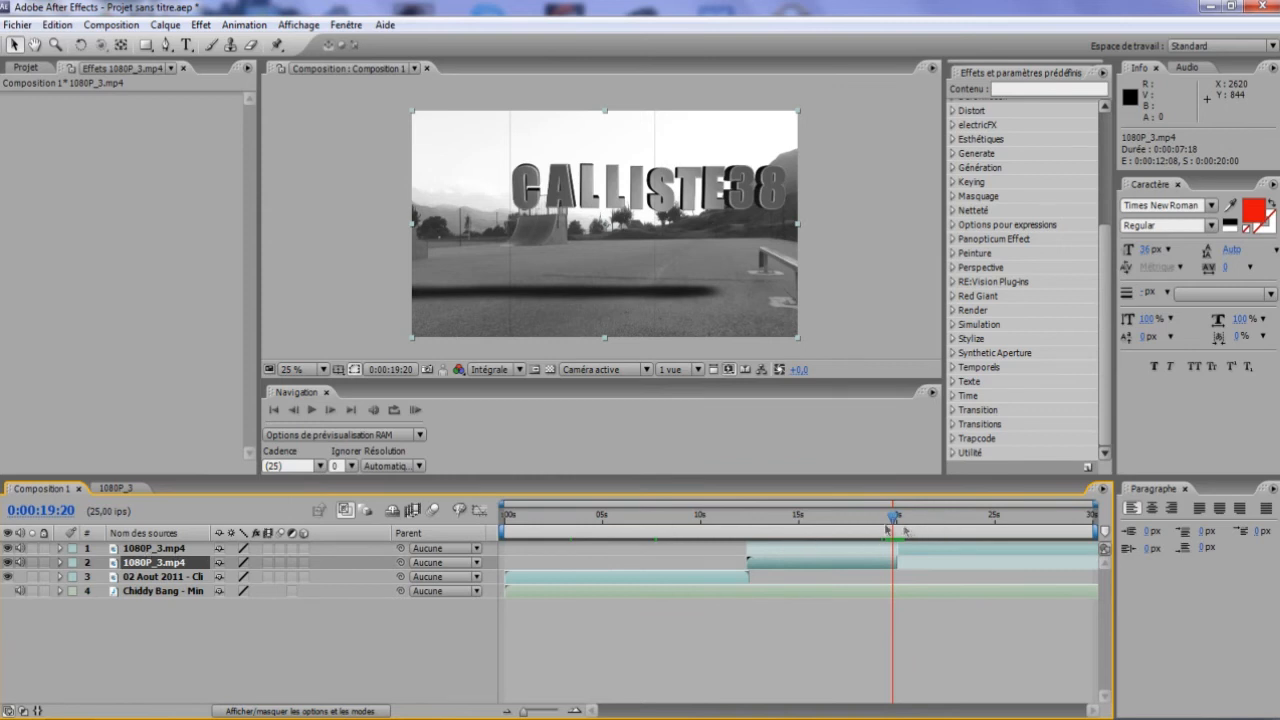
right_click(148, 563)
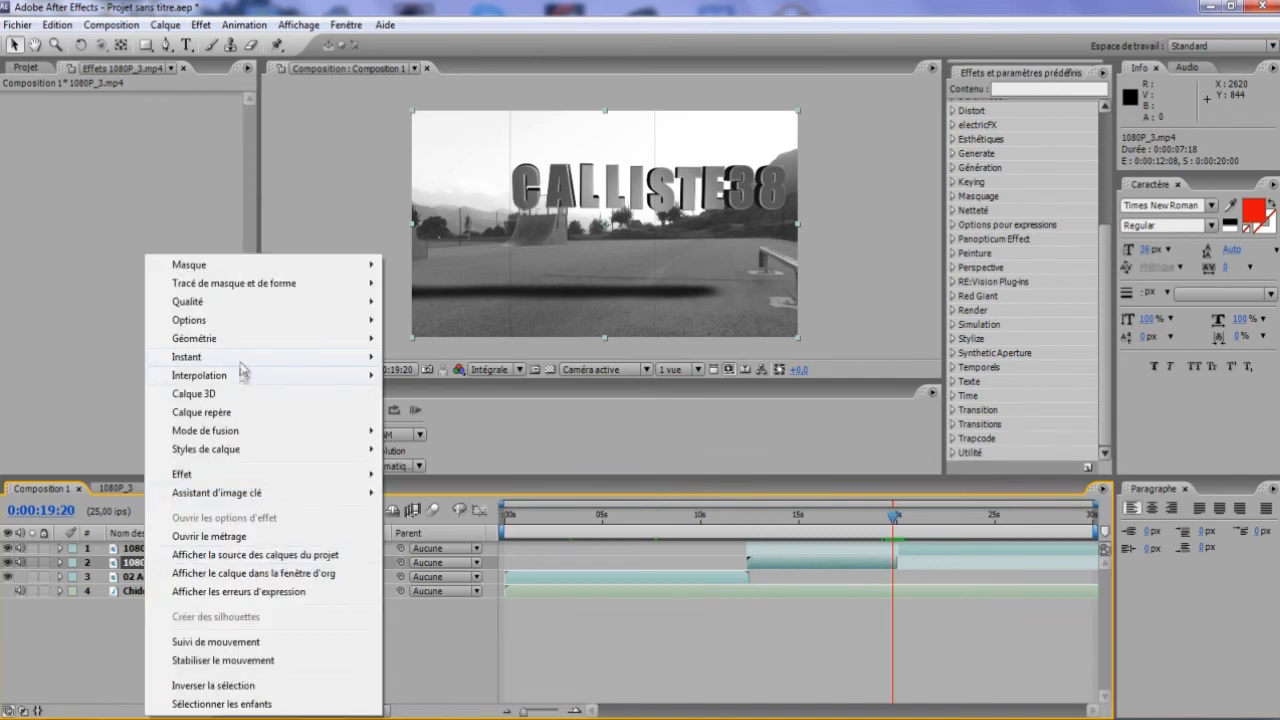
mouse_move(240, 361)
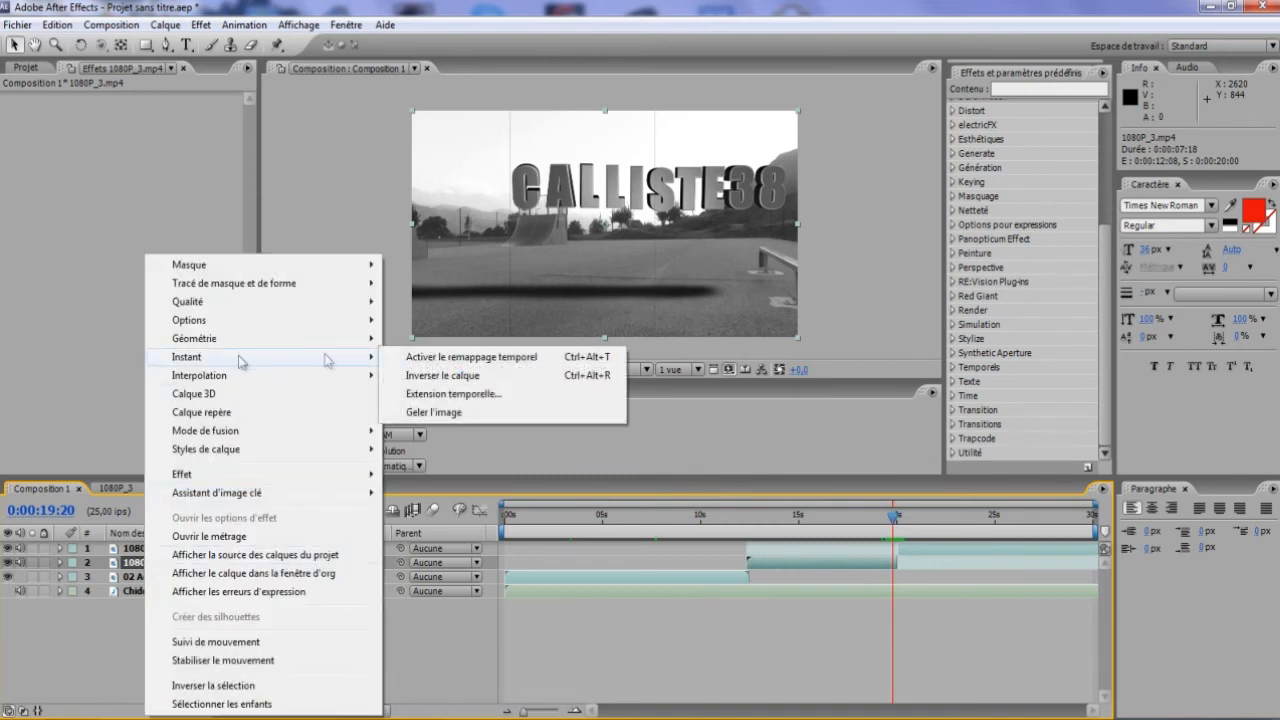
left_click(498, 395)
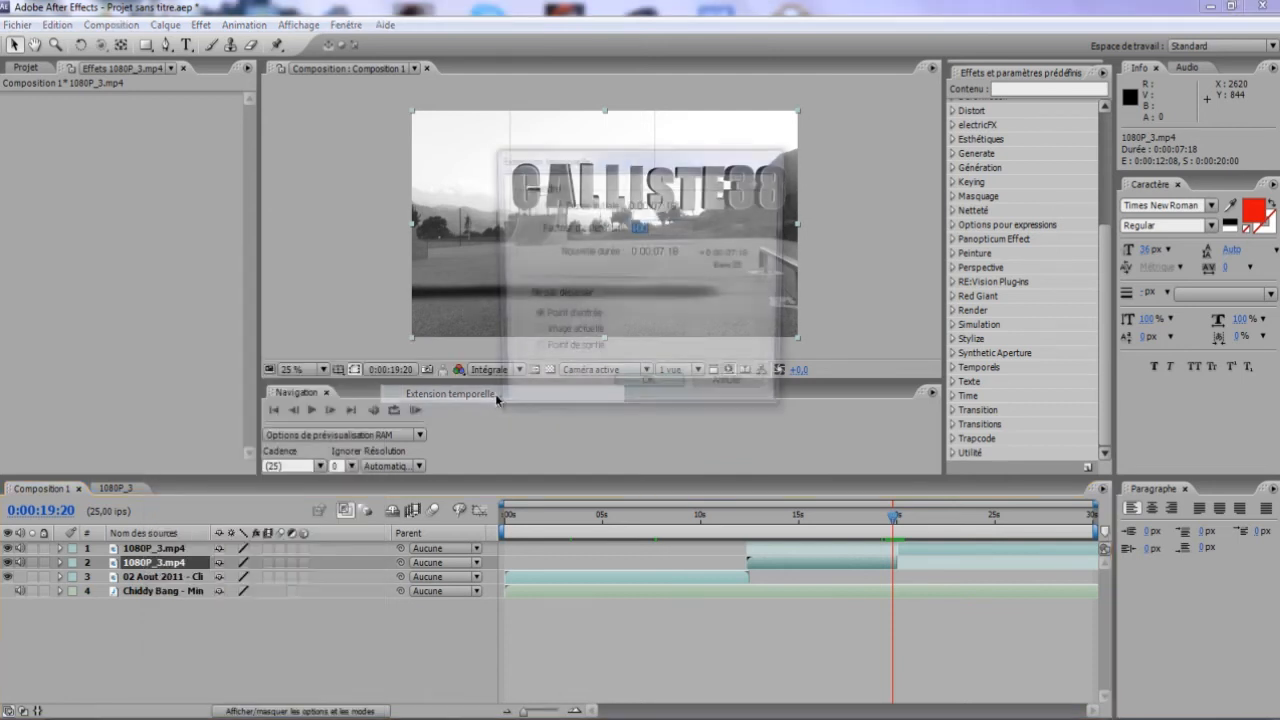
left_click_drag(672, 229, 572, 241)
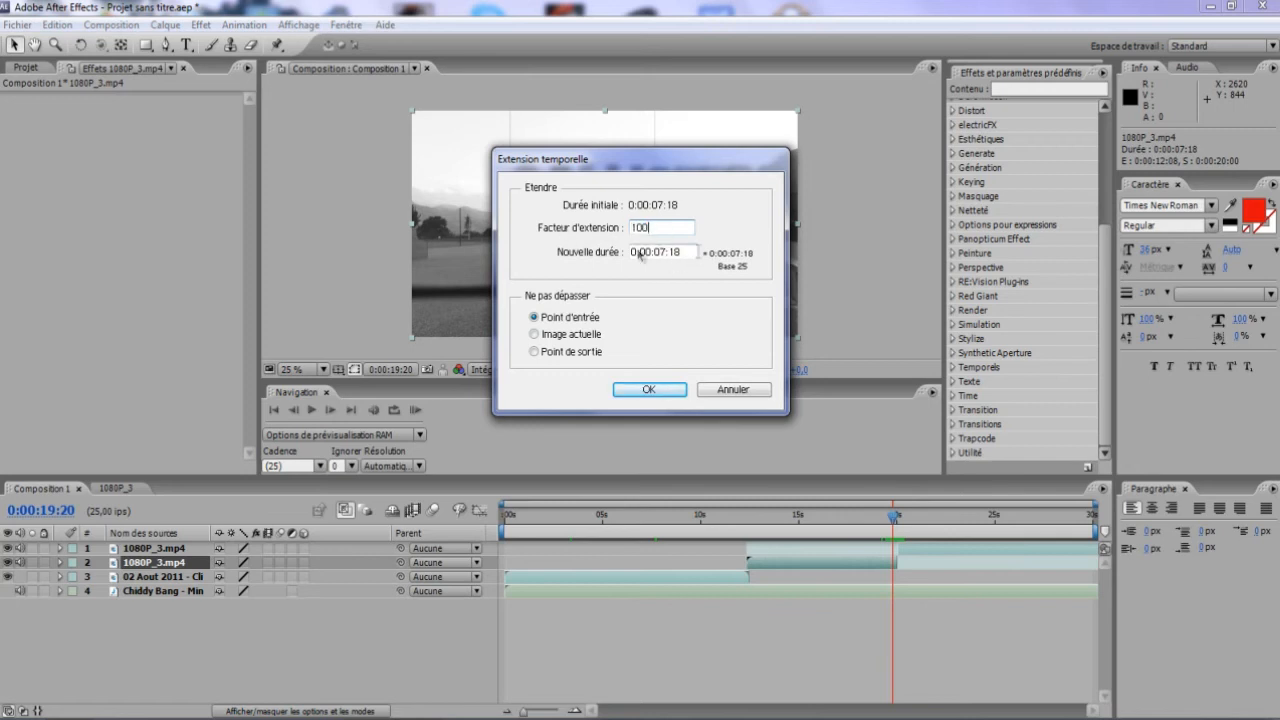
left_click_drag(663, 255, 517, 272)
left_click_drag(666, 228, 581, 234)
type("50")
left_click(649, 389)
- Preview the time-stretched 1080P_3.mp4 segment starting from 0:00:12:24
left_click_drag(894, 524, 758, 520)
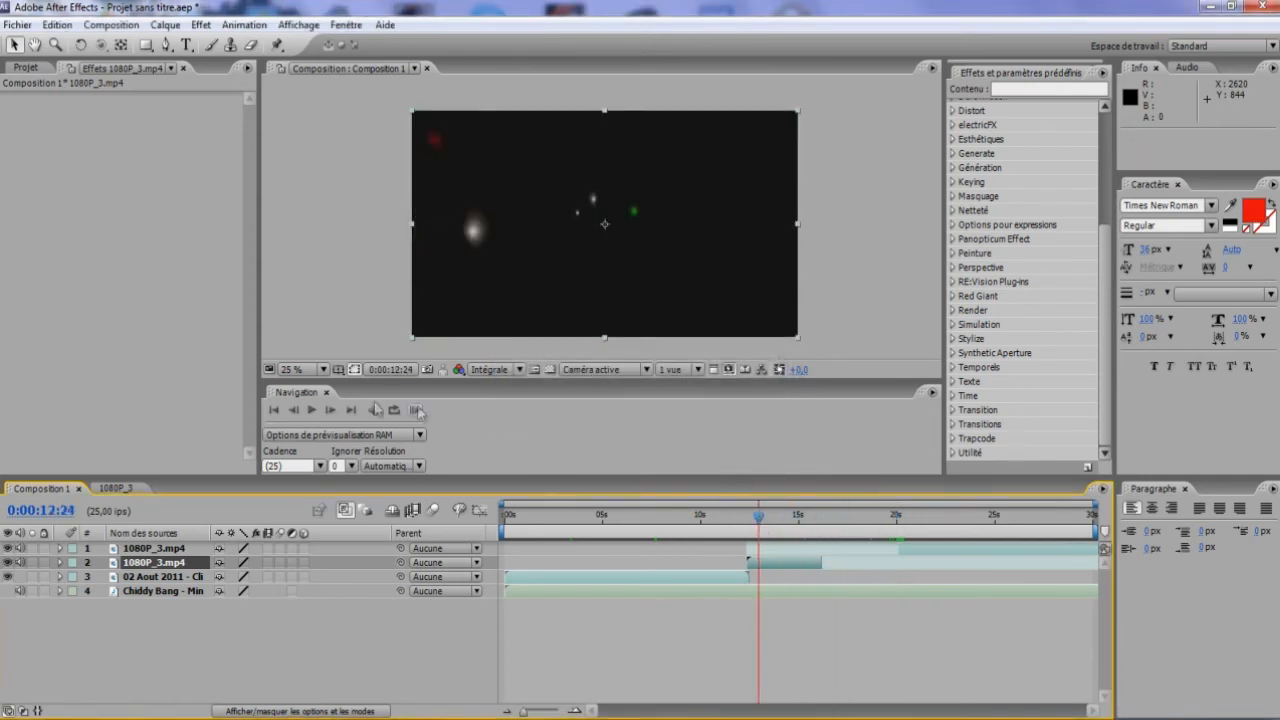
left_click(311, 410)
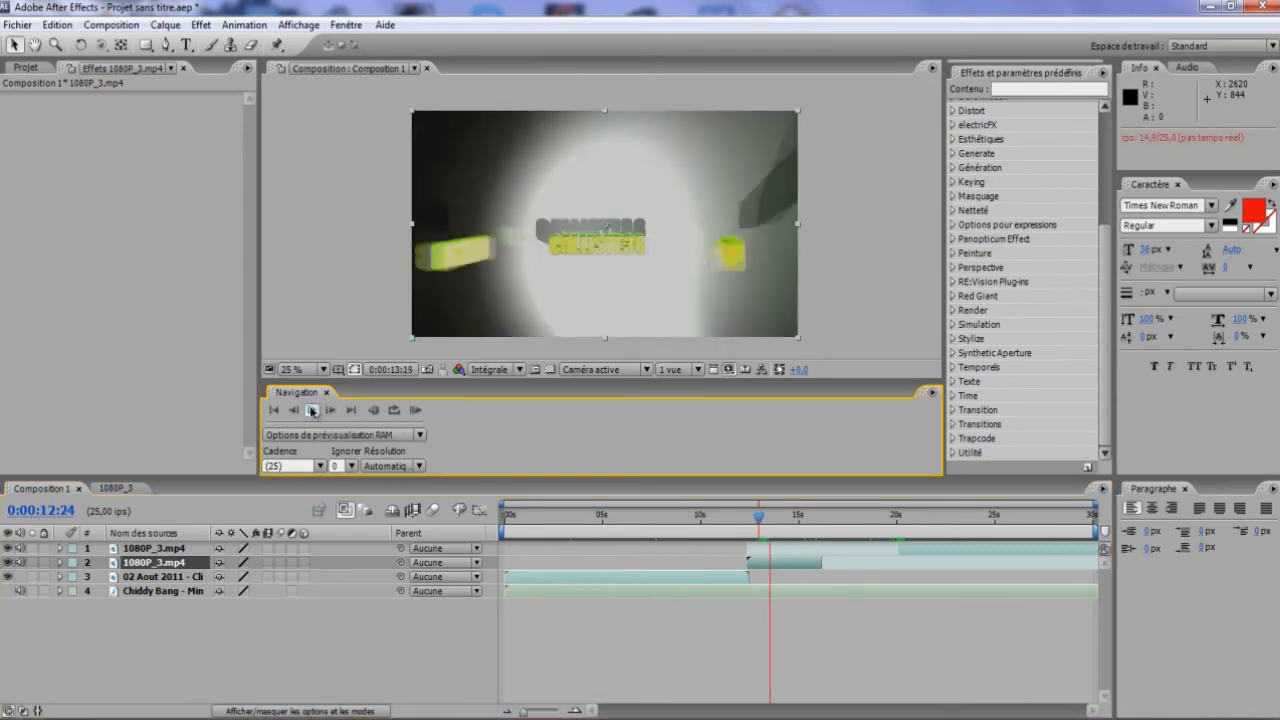
left_click(312, 410)
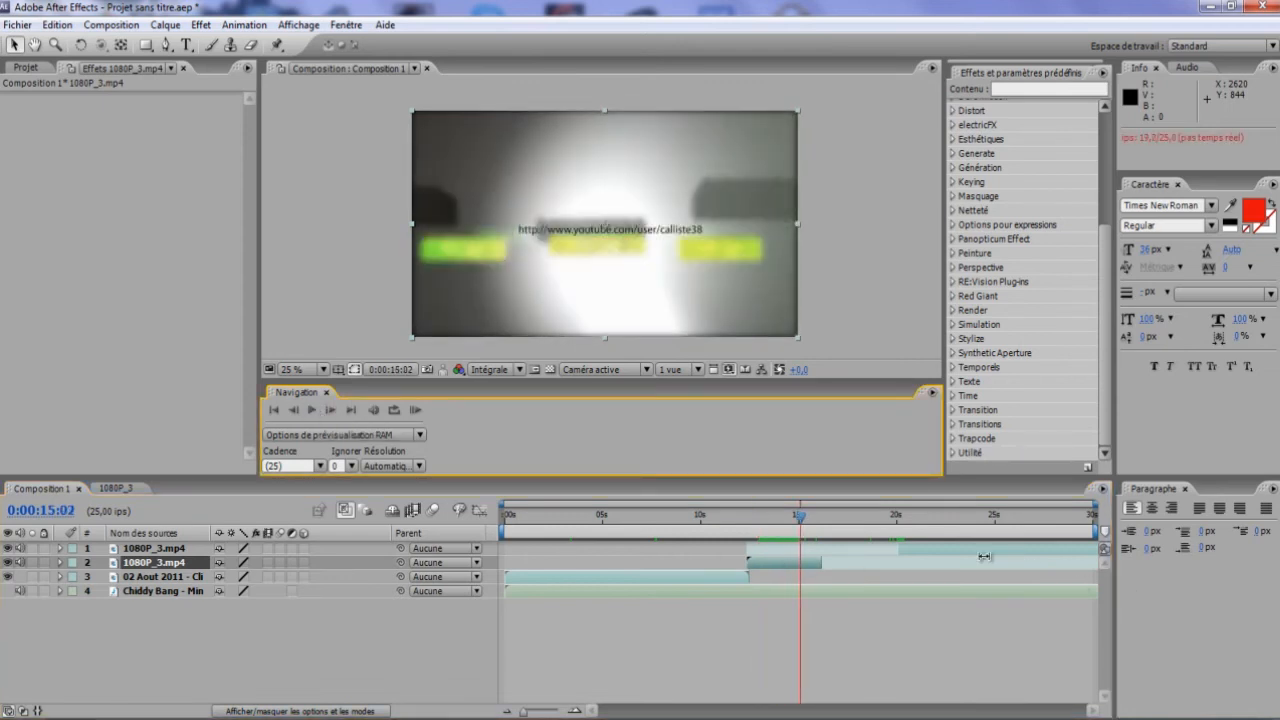
- Shift the second 1080P_3.mp4 segment earlier to start at 0:00:16:04, against the first segment's end, and preview the join from 0:00:15:02
left_click_drag(973, 549, 895, 548)
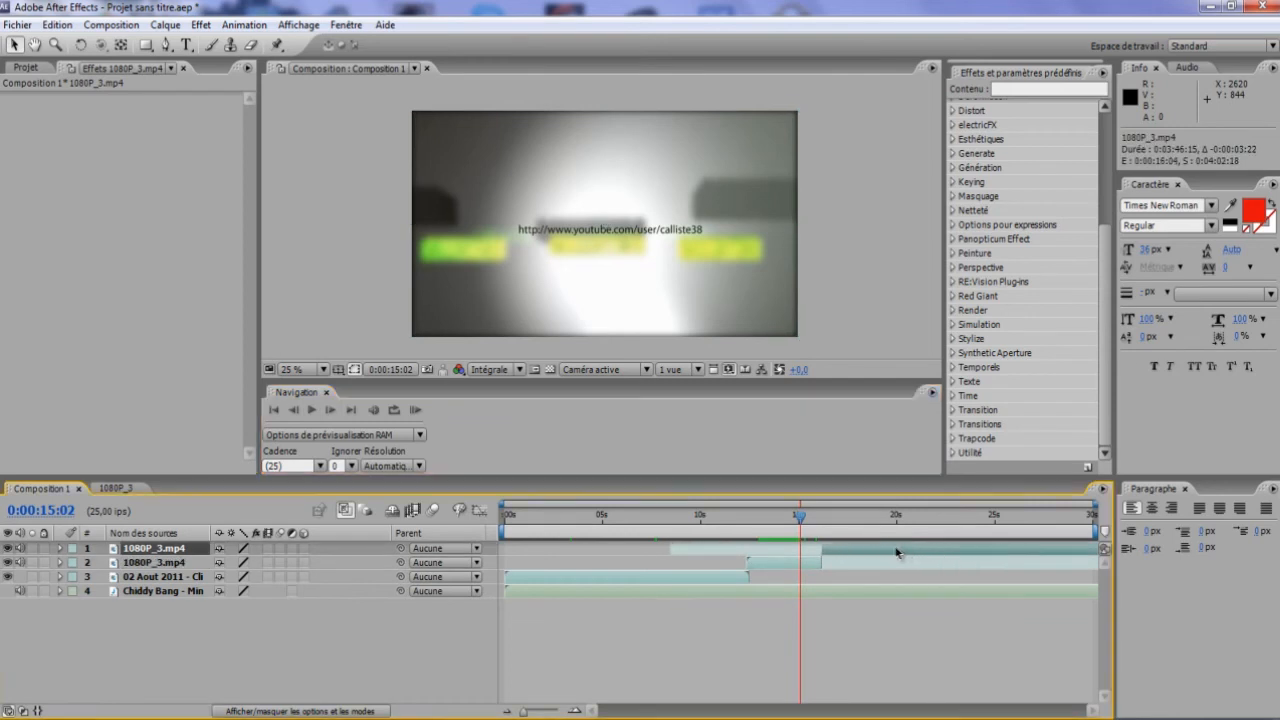
left_click(312, 410)
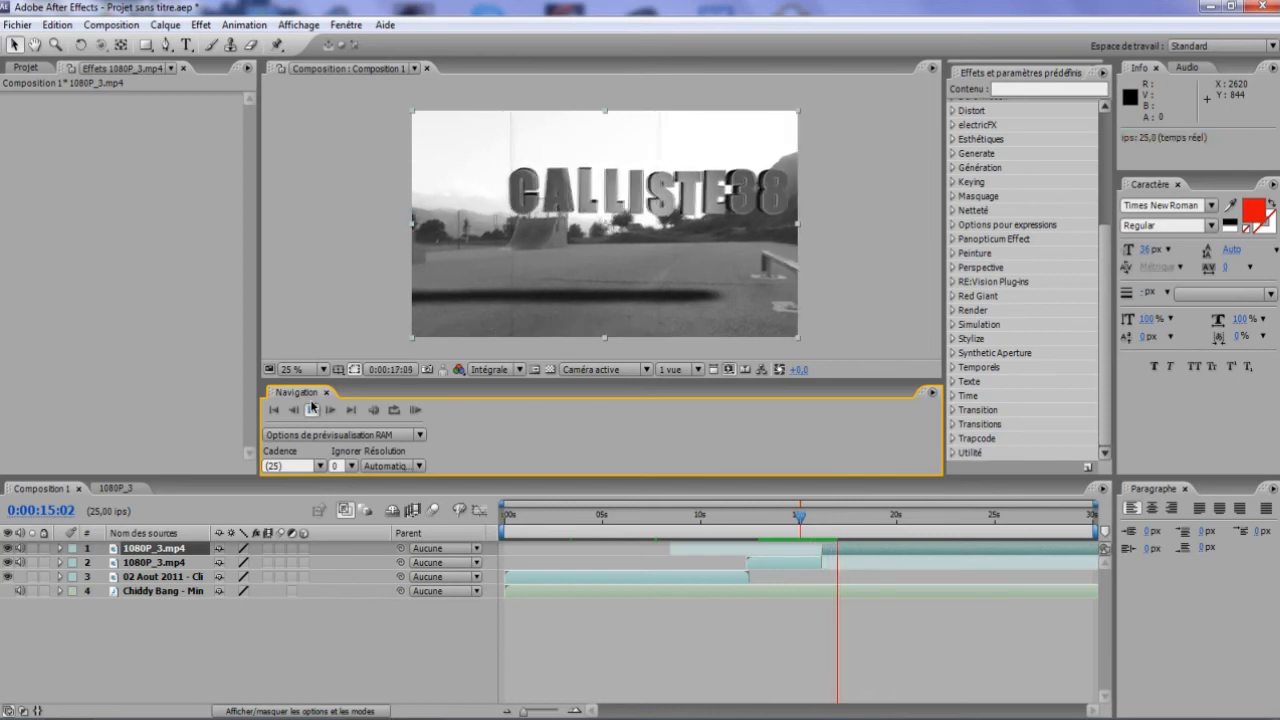
left_click(1002, 226)
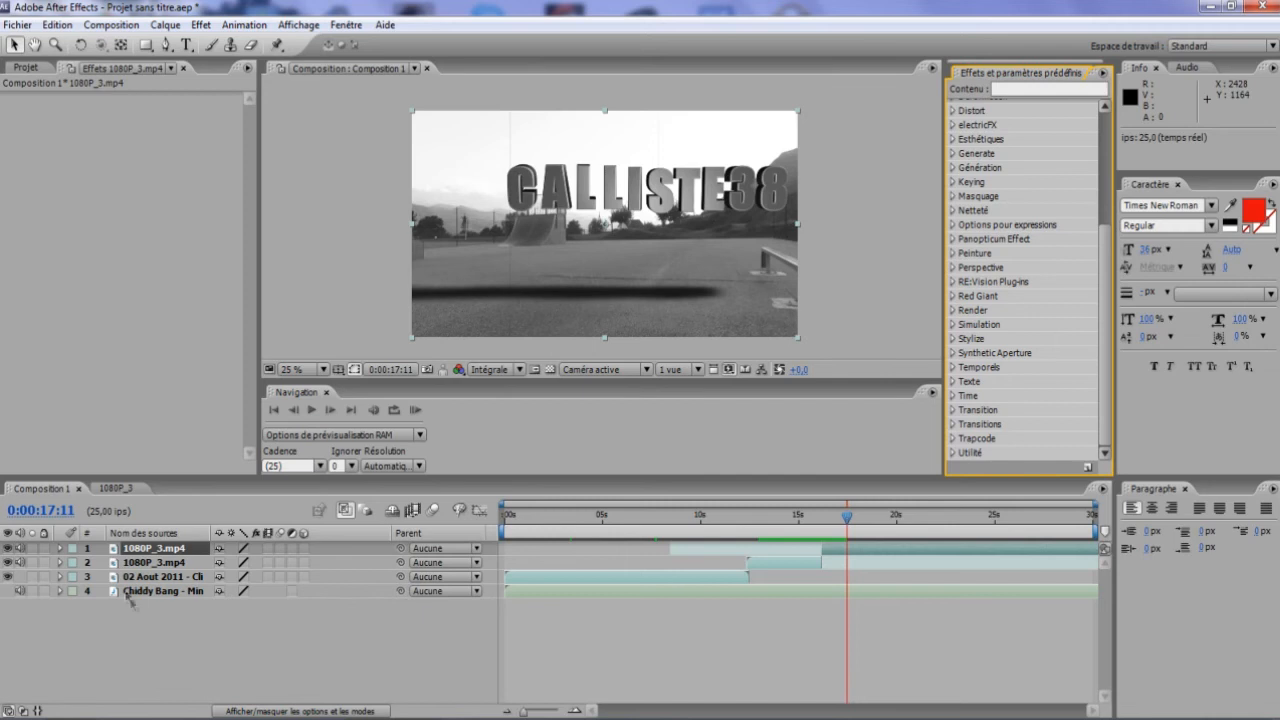
left_click(98, 705)
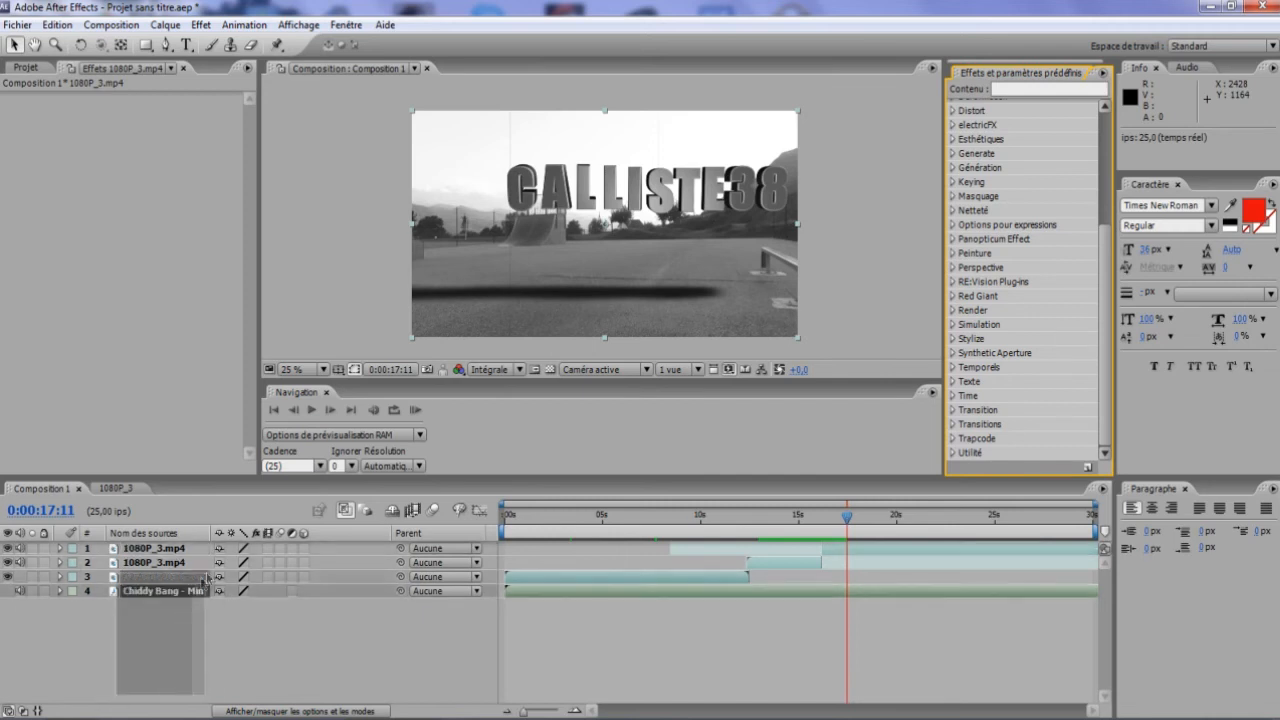
right_click(155, 553)
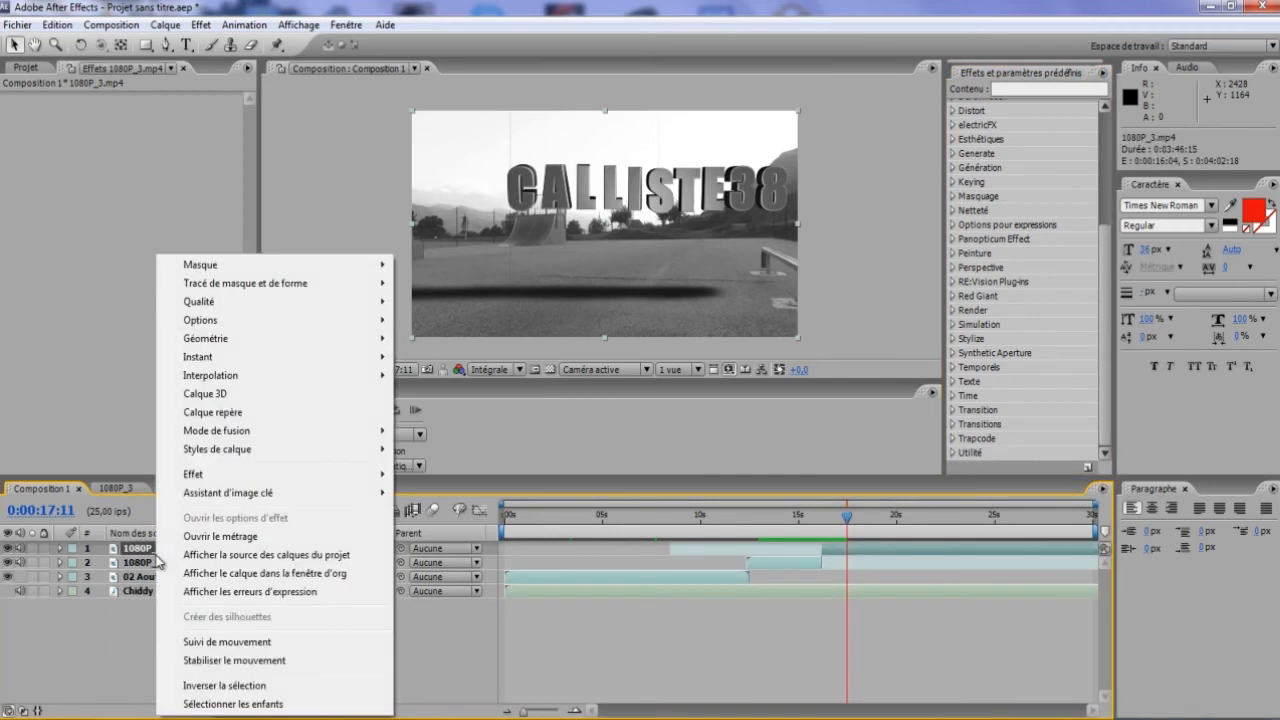
mouse_move(226, 436)
mouse_move(236, 287)
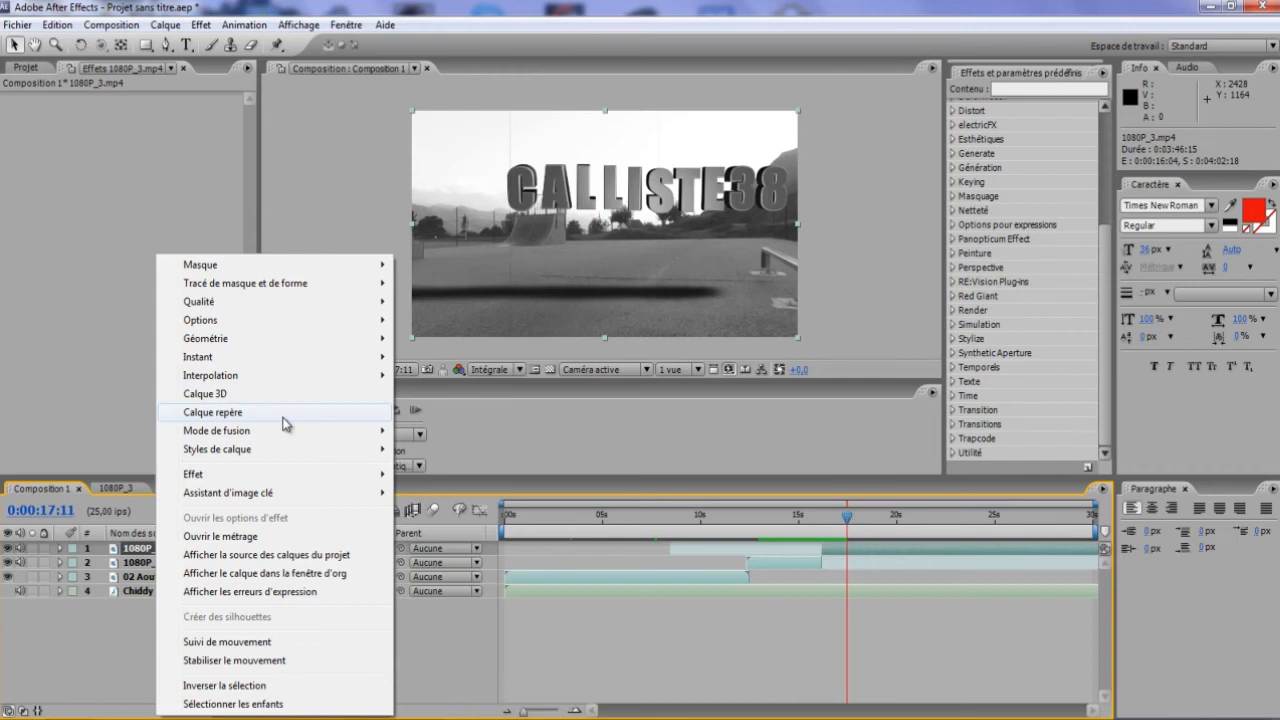
left_click(809, 690)
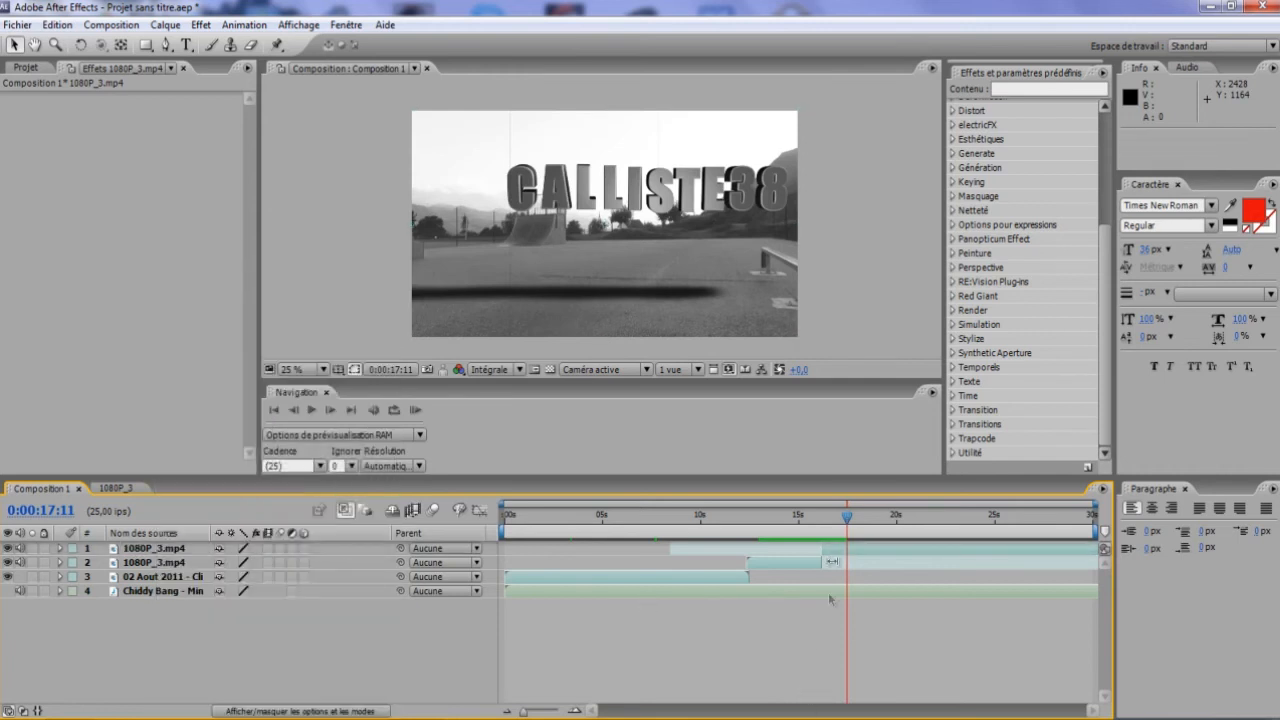
- Close the 1080P_3 composition's timeline and place the current time of Composition 1 at 0:00:14:22
left_click_drag(846, 520, 781, 546)
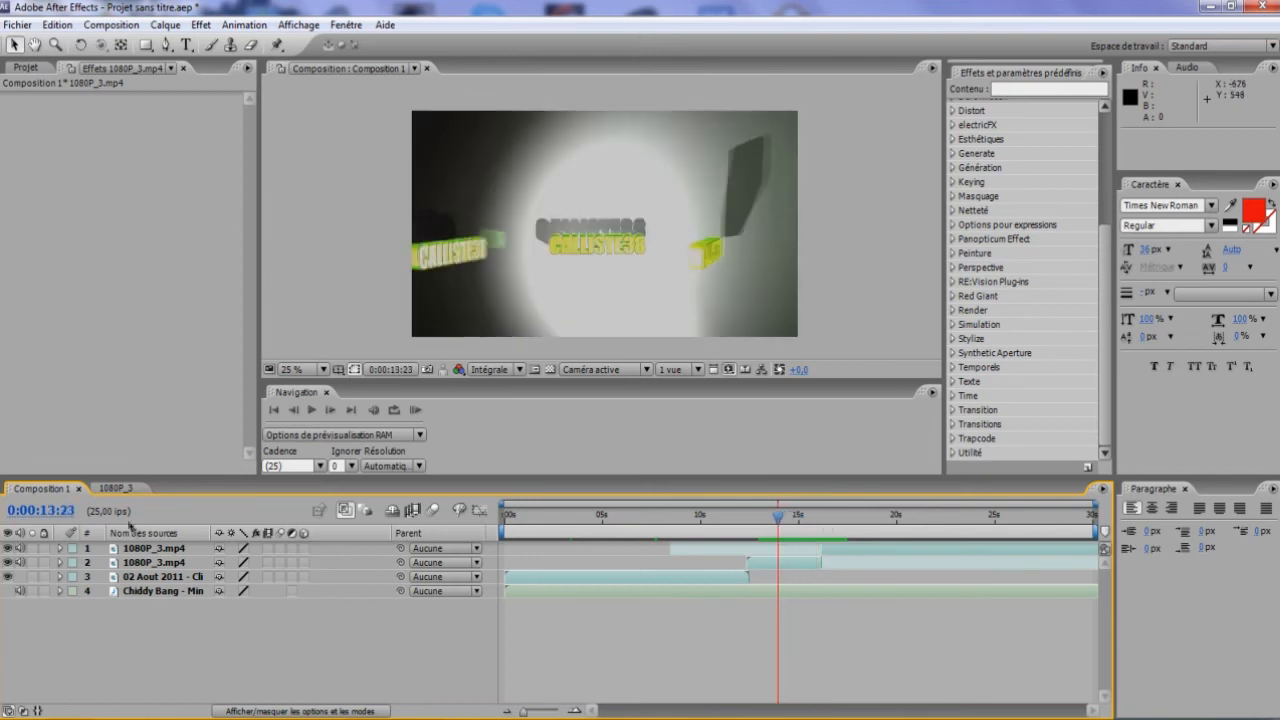
left_click(117, 489)
left_click(142, 488)
left_click_drag(781, 516, 801, 528)
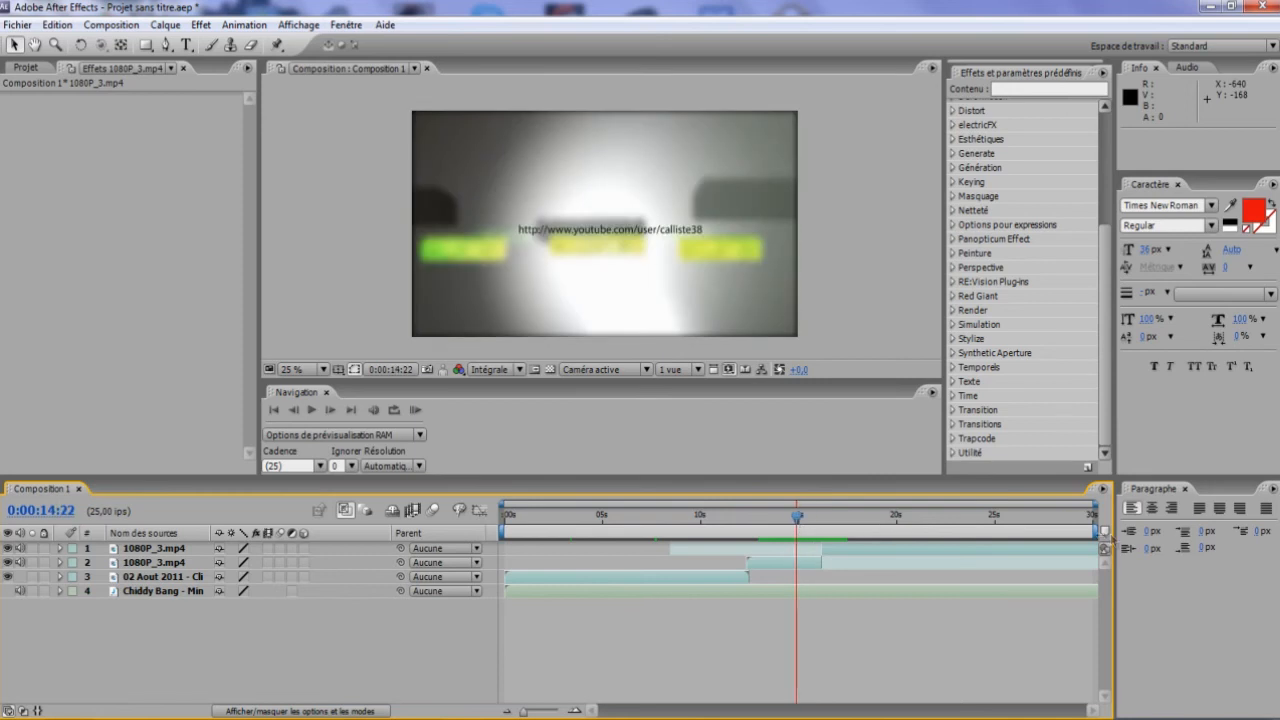
mouse_move(1094, 530)
left_mouse_down()
mouse_move(555, 531)
mouse_move(944, 531)
mouse_move(570, 531)
mouse_move(1101, 564)
left_mouse_up()
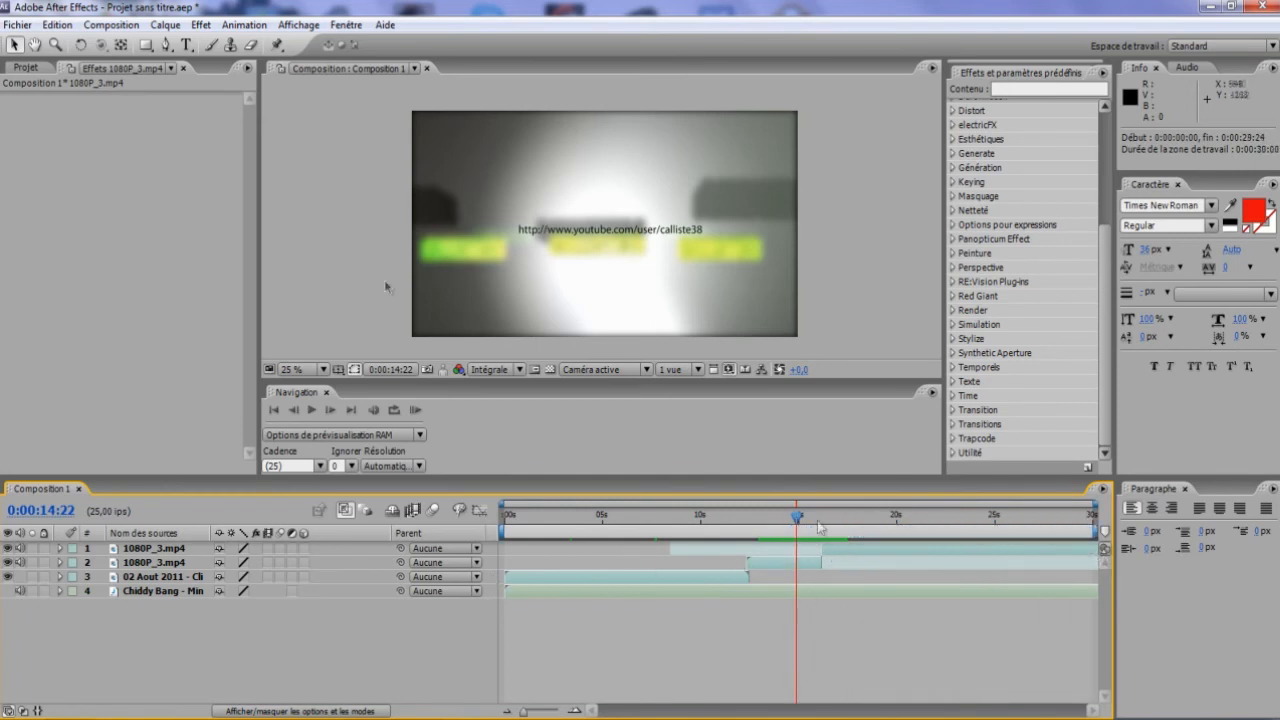
- Select Composition 1 in the project and make its timeline active for export
left_click(17, 24)
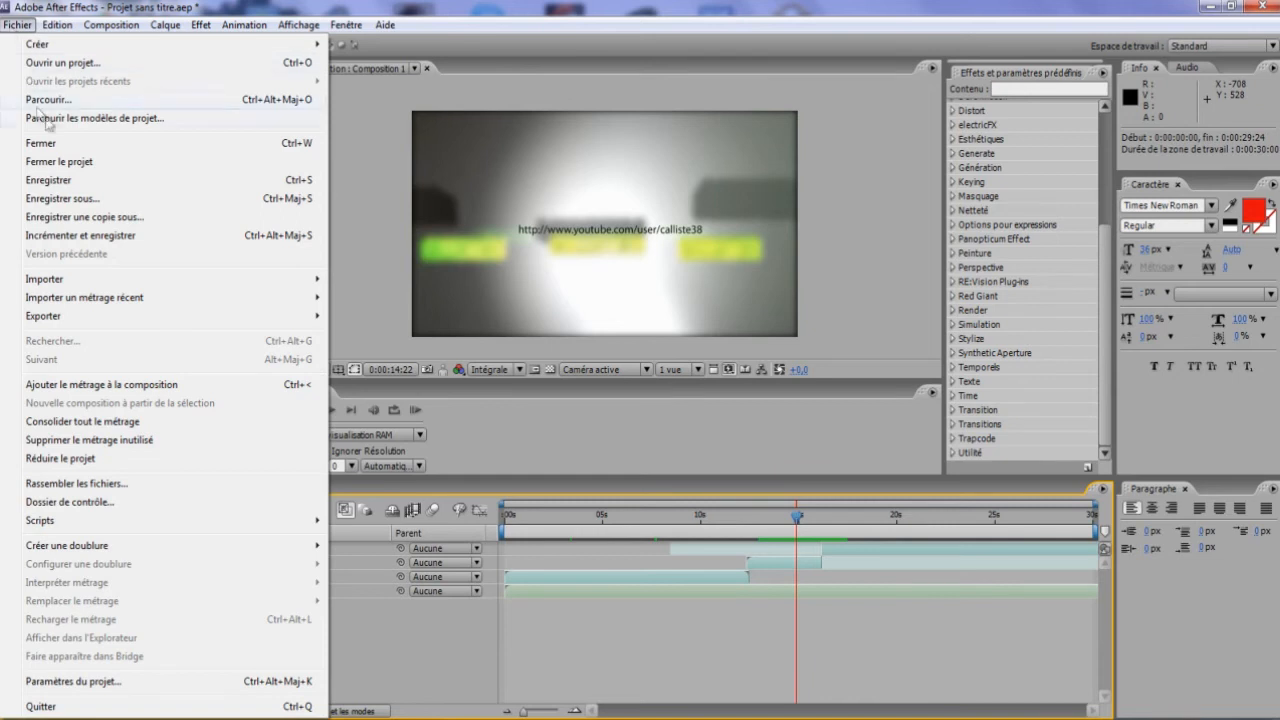
key("Escape")
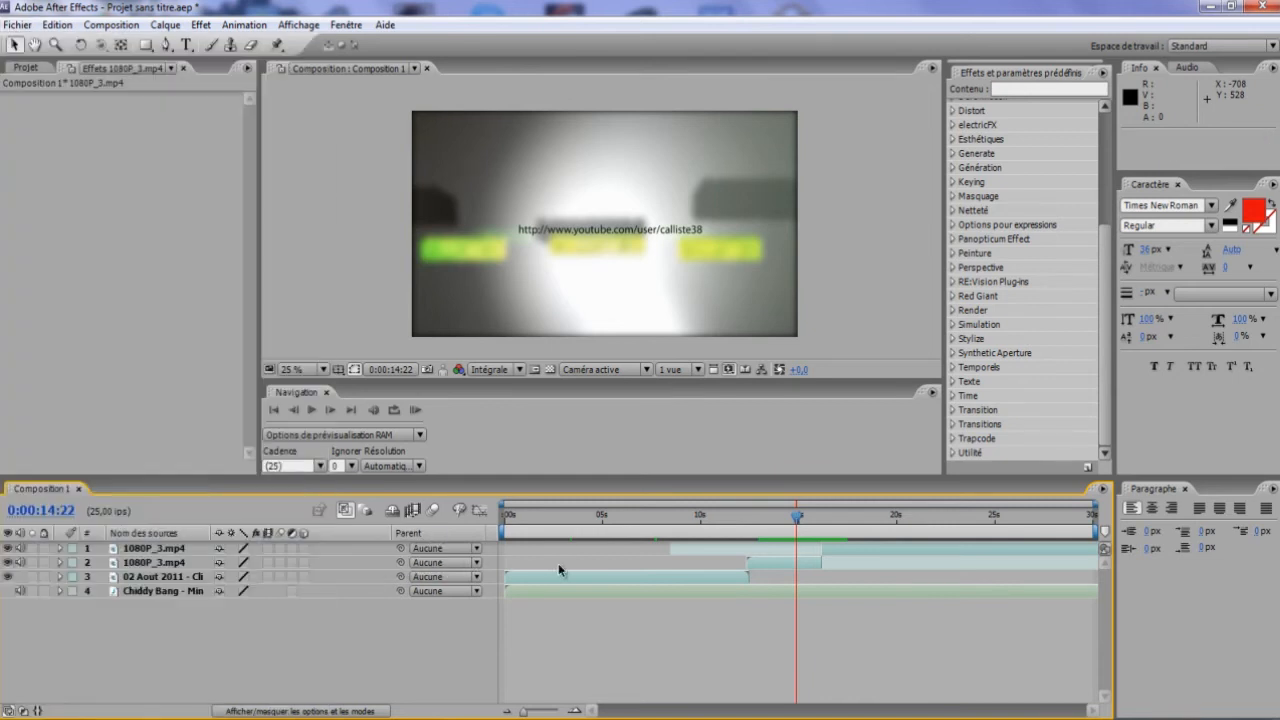
left_click(25, 67)
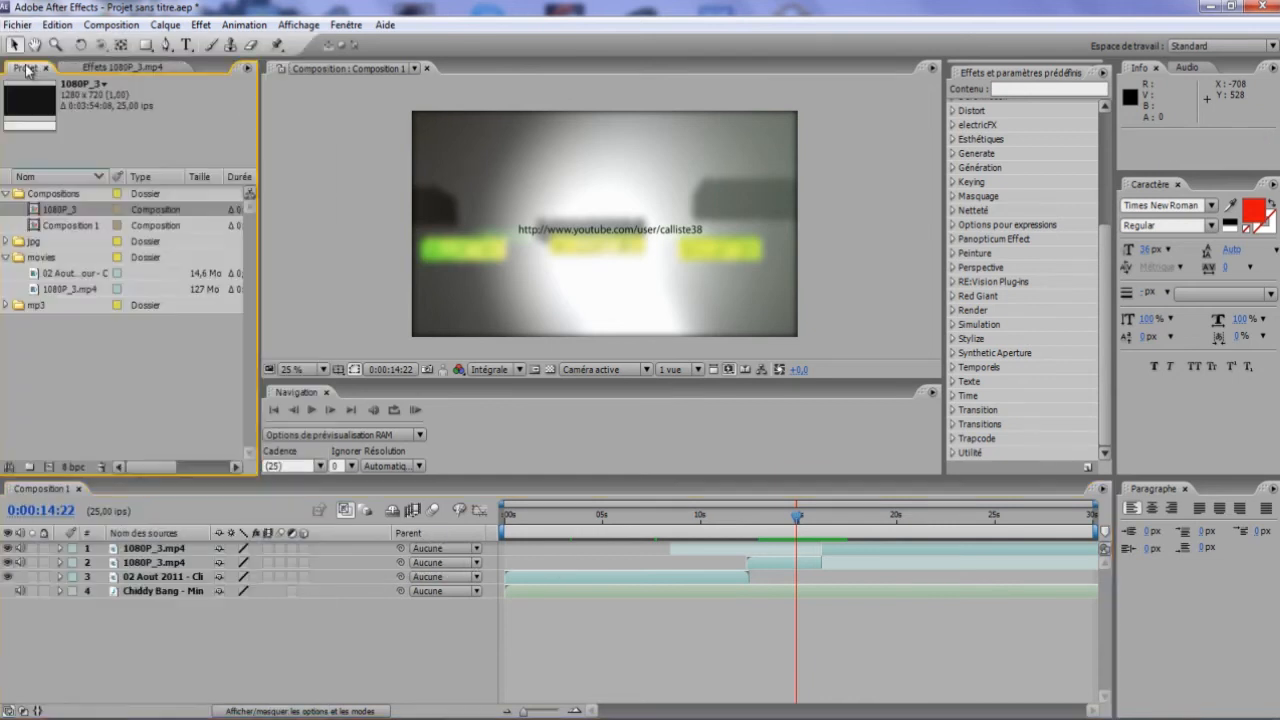
left_click(46, 226)
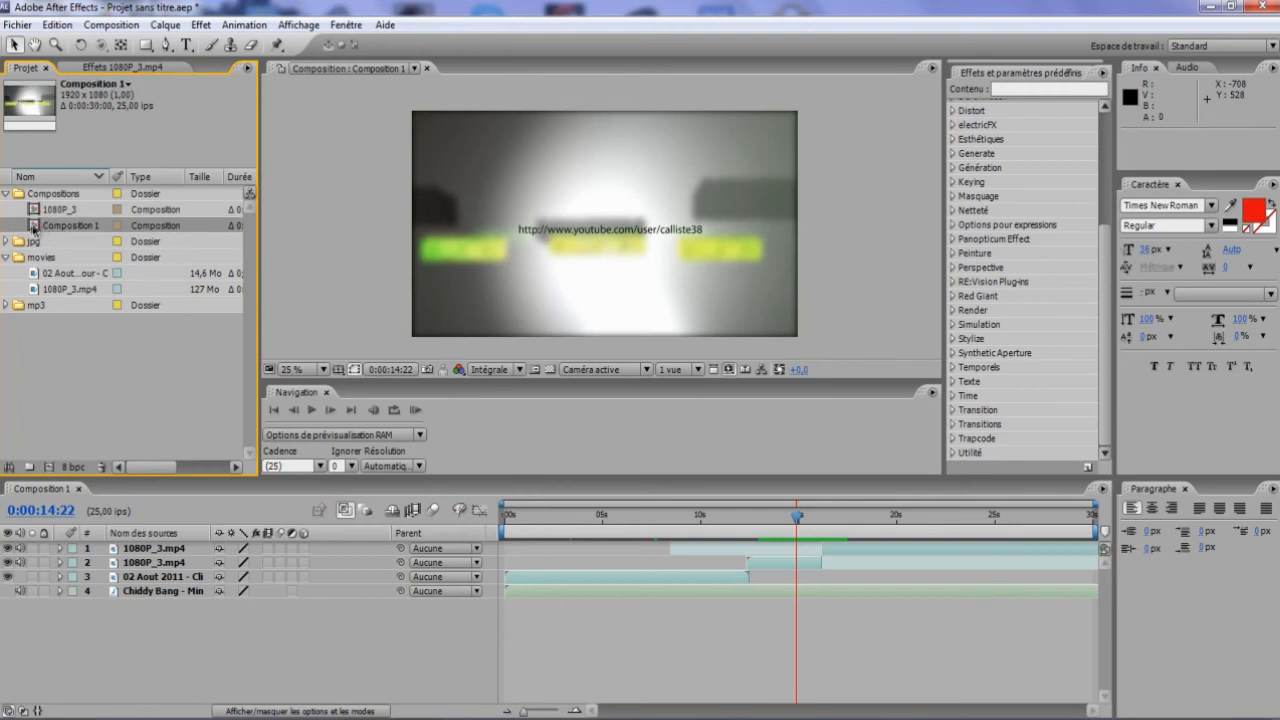
left_click(41, 491)
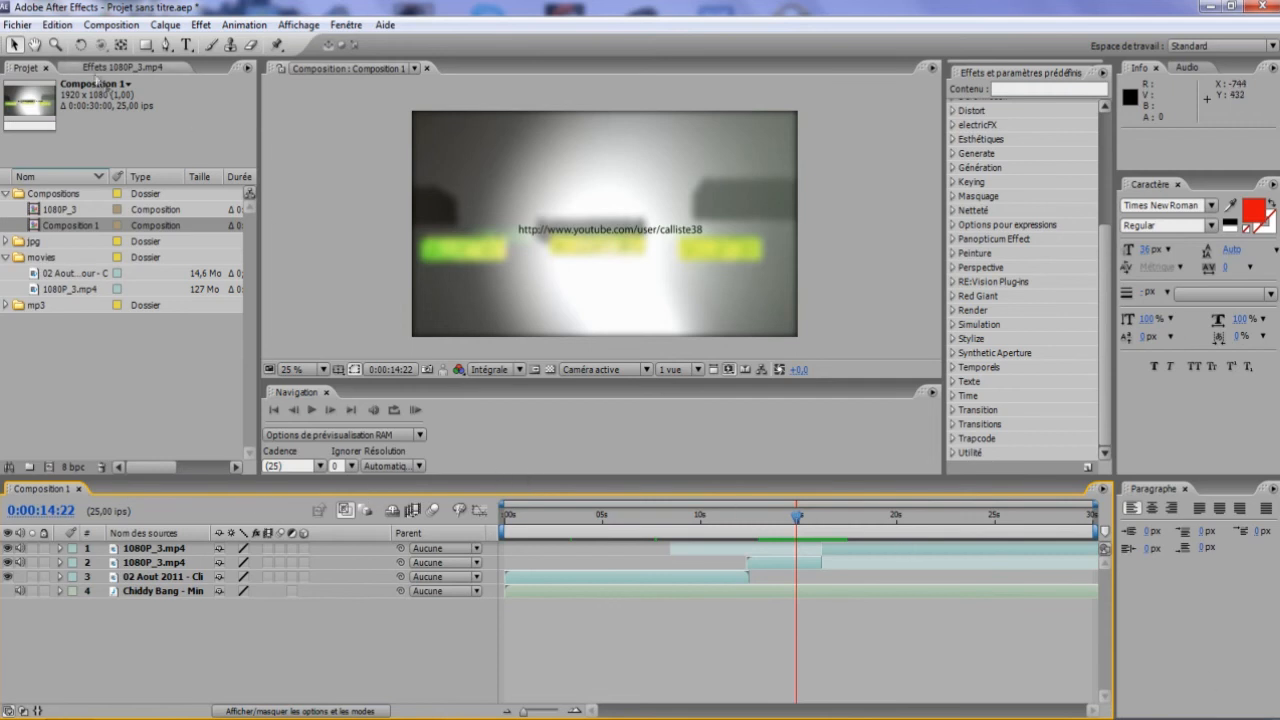
left_click(17, 24)
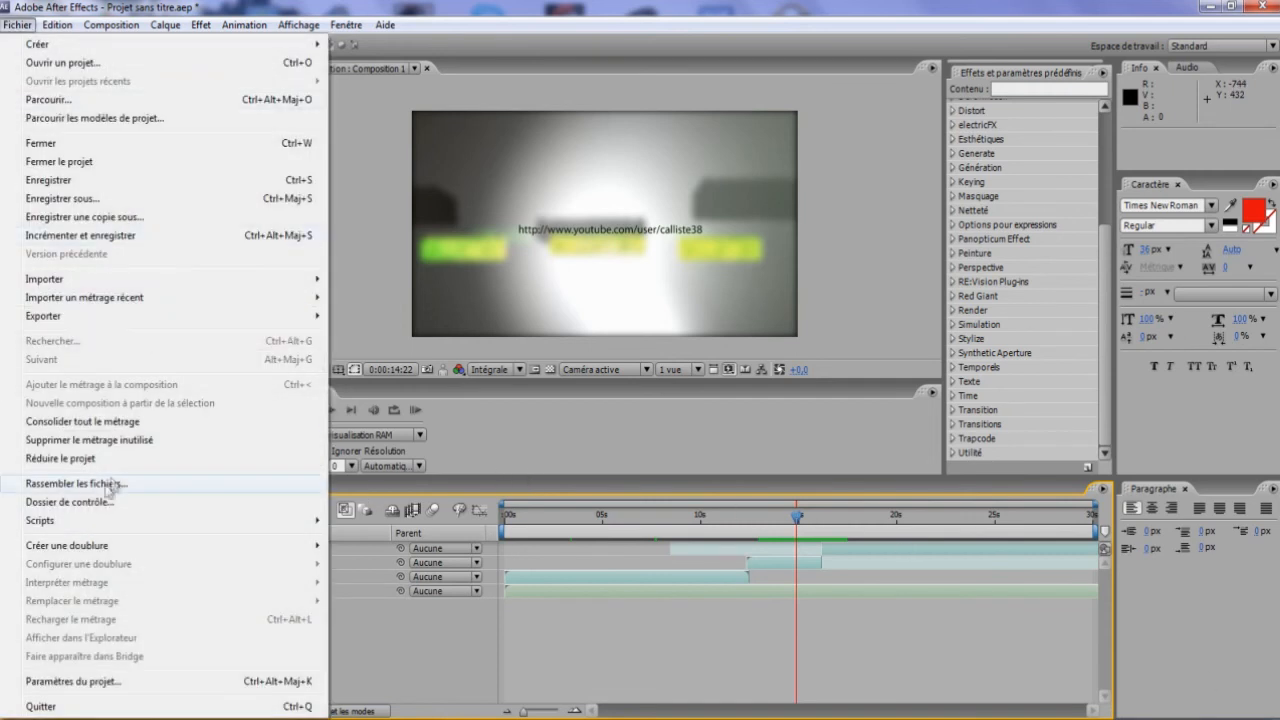
mouse_move(44, 318)
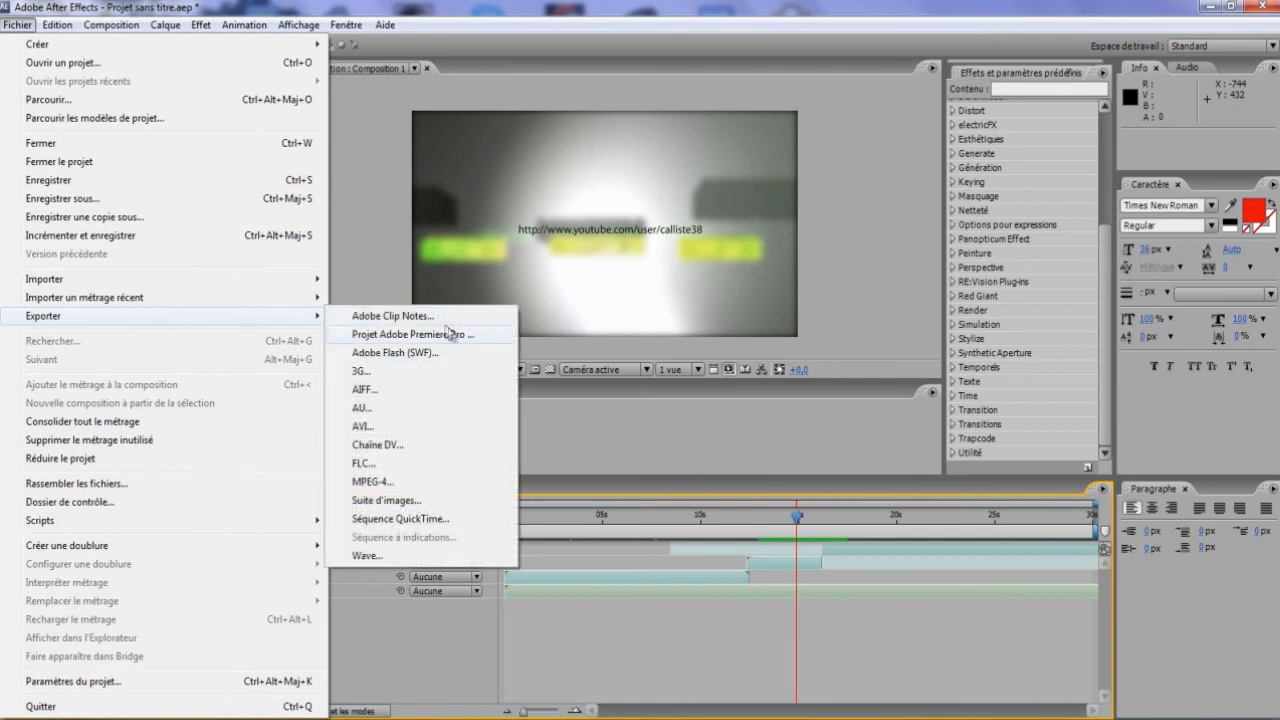
left_click(372, 482)
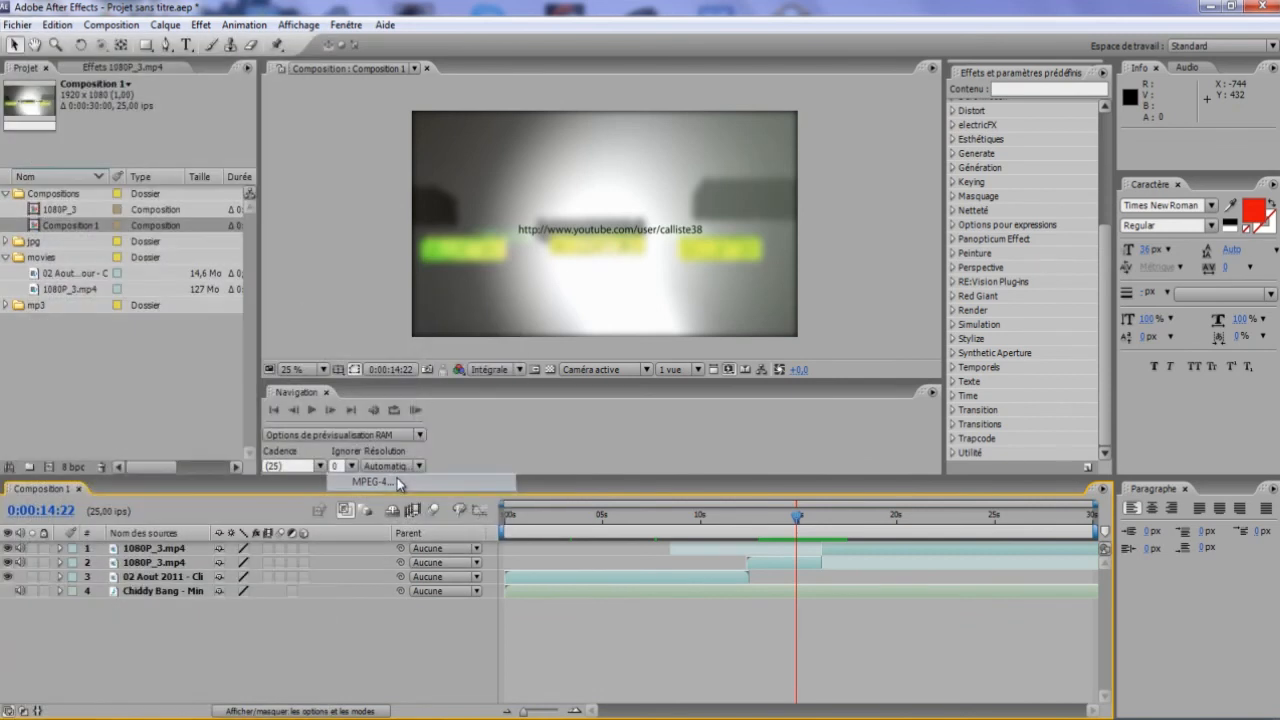
left_click(606, 131)
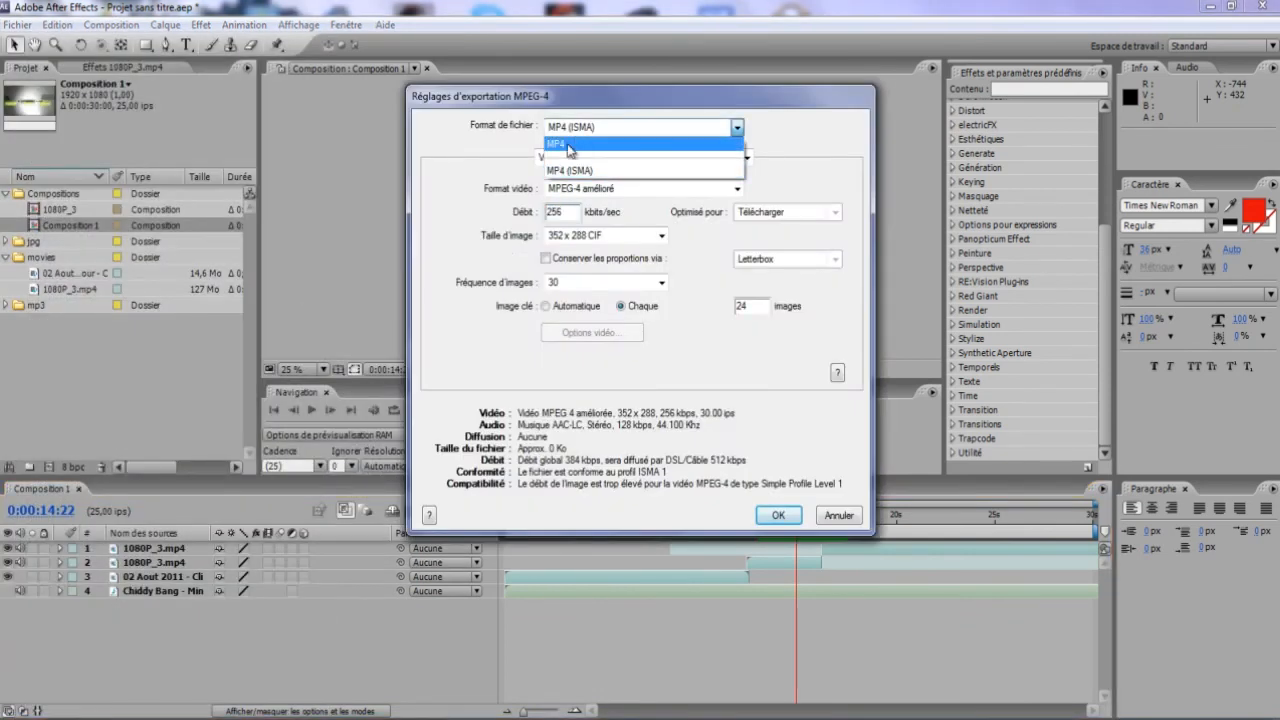
left_click(736, 128)
left_click(779, 515)
- Add Composition 1 to the render queue, look over its render settings and close the queue
left_click(112, 25)
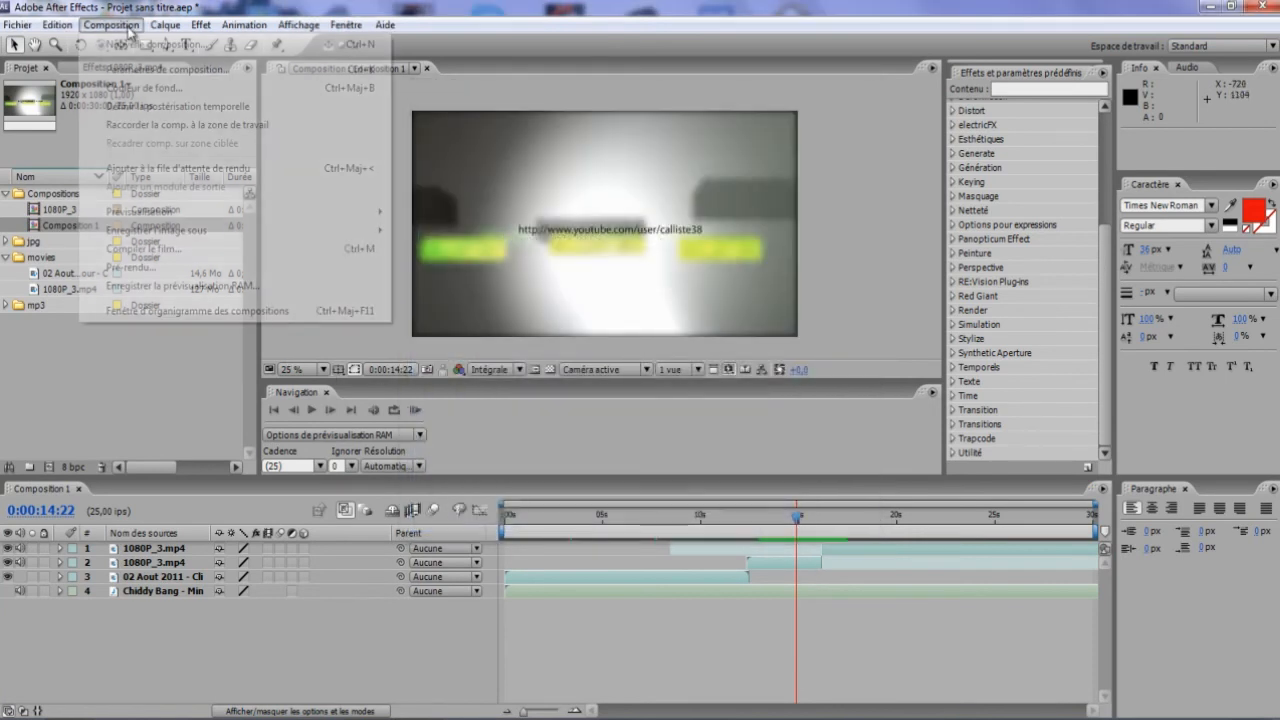
left_click(128, 34)
left_click(128, 34)
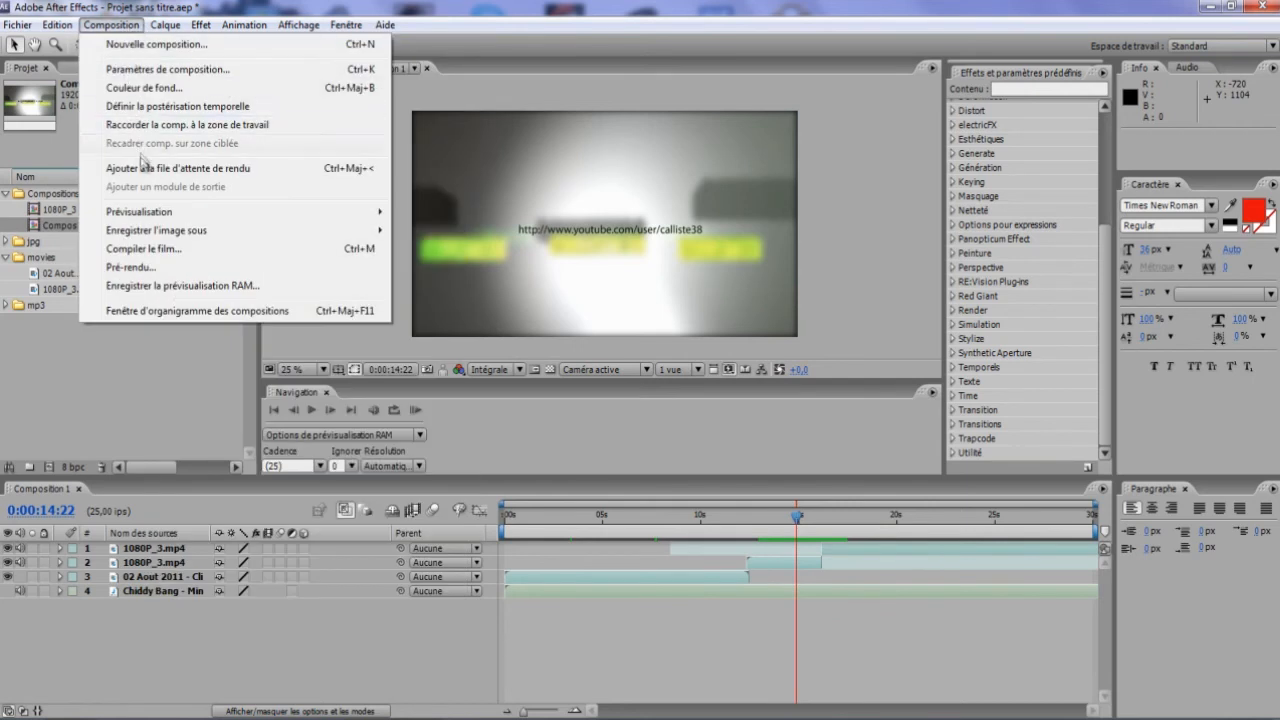
left_click(155, 168)
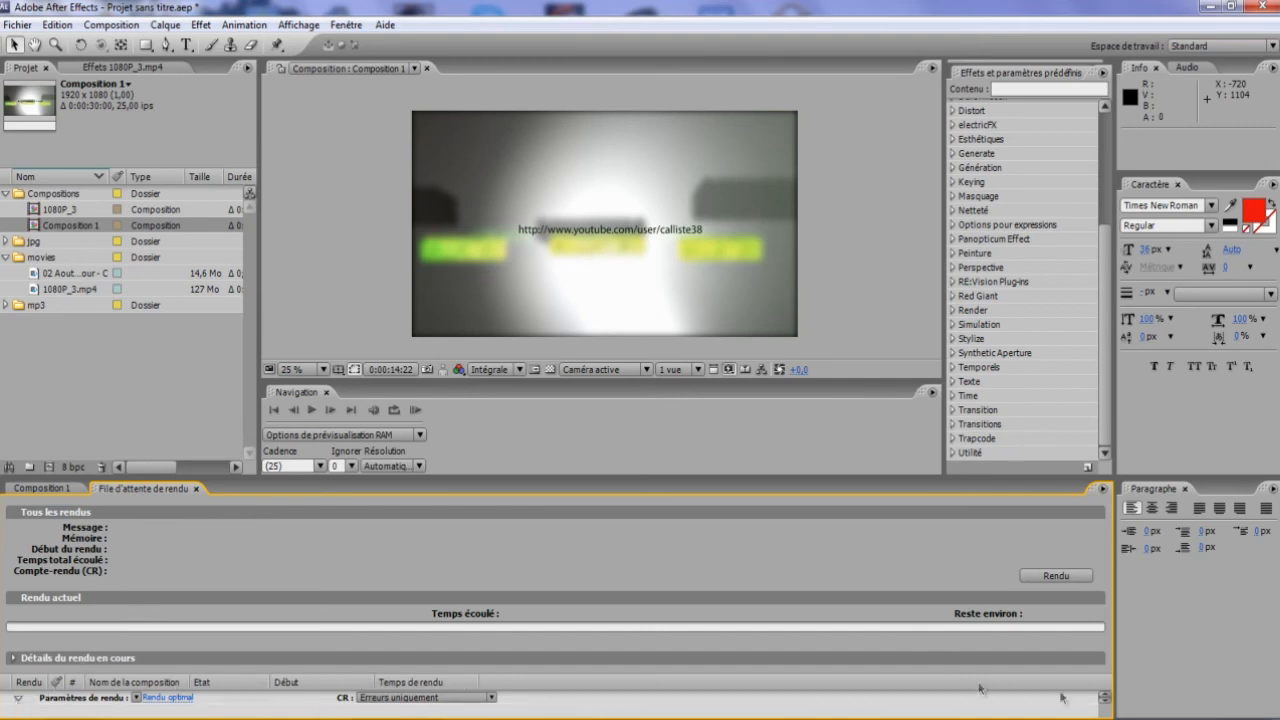
scroll(1062, 697, "down", 1)
scroll(1112, 705, "up", 1)
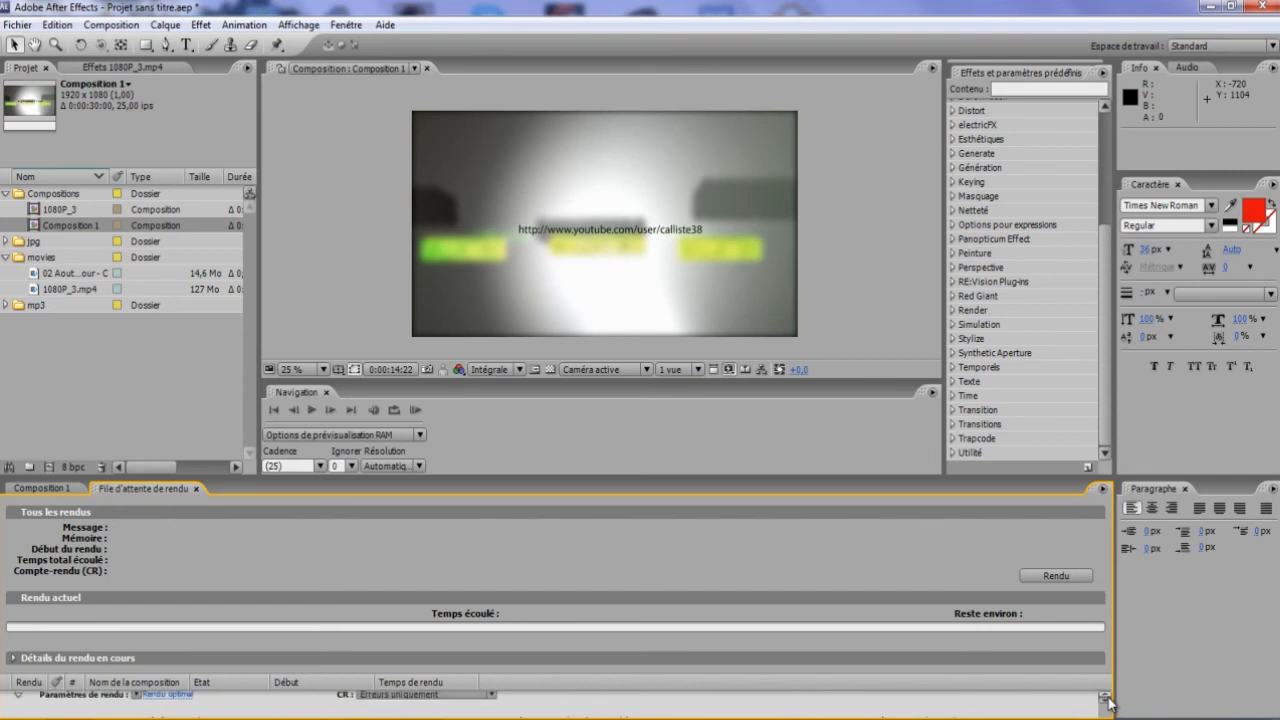
scroll(1108, 706, "down", 1)
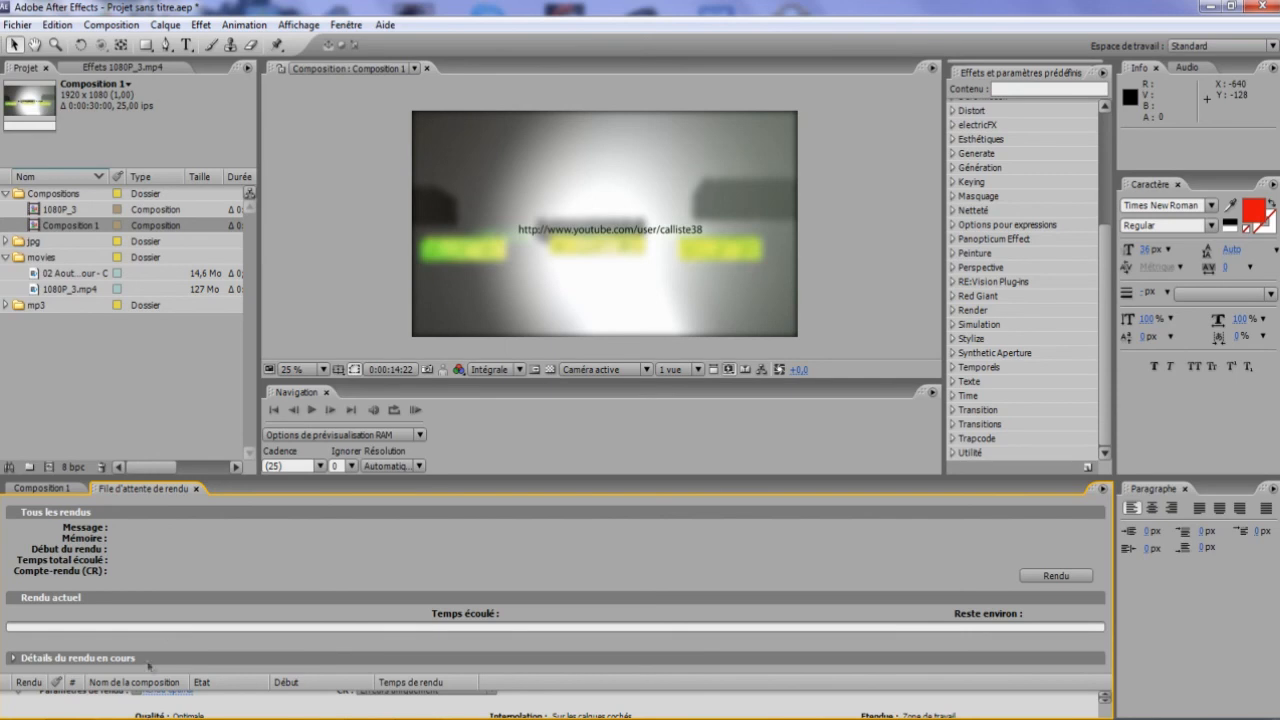
left_click(196, 488)
- Start an MPEG-4 export of Composition 1 with MP4 as the file format and H.264 as the video format
left_click(18, 24)
mouse_move(55, 318)
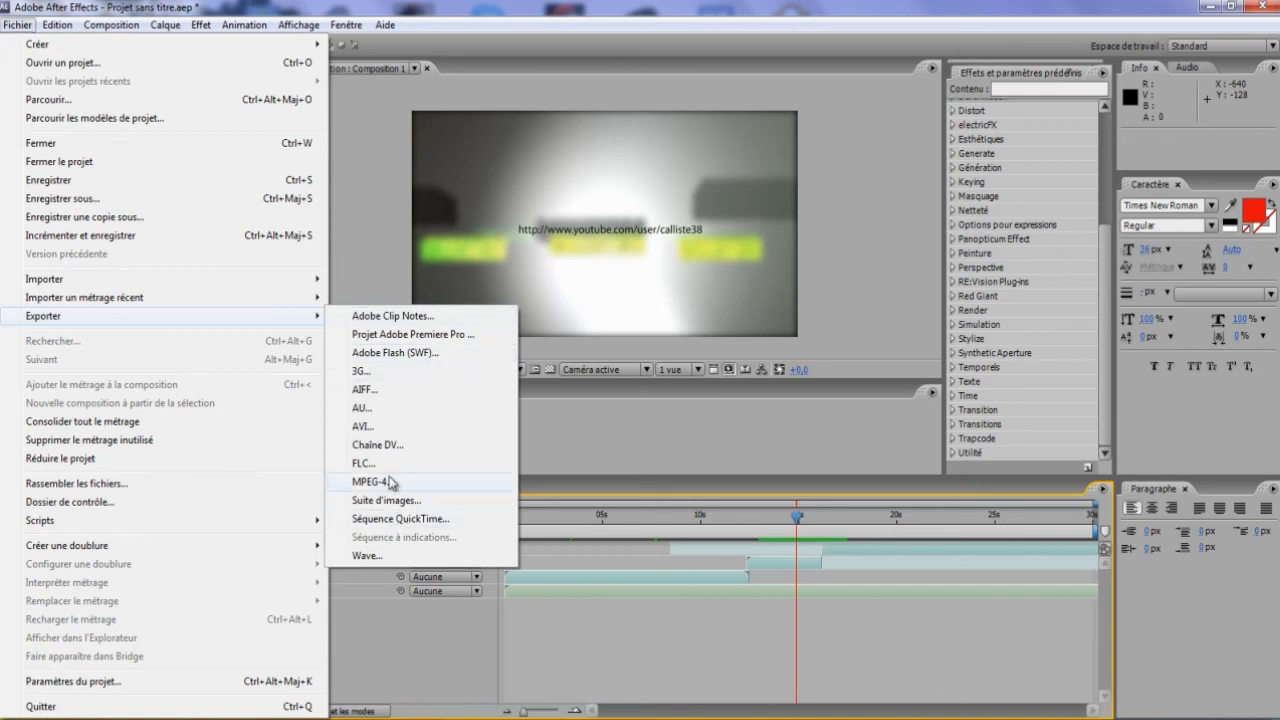
left_click(395, 482)
left_click(675, 128)
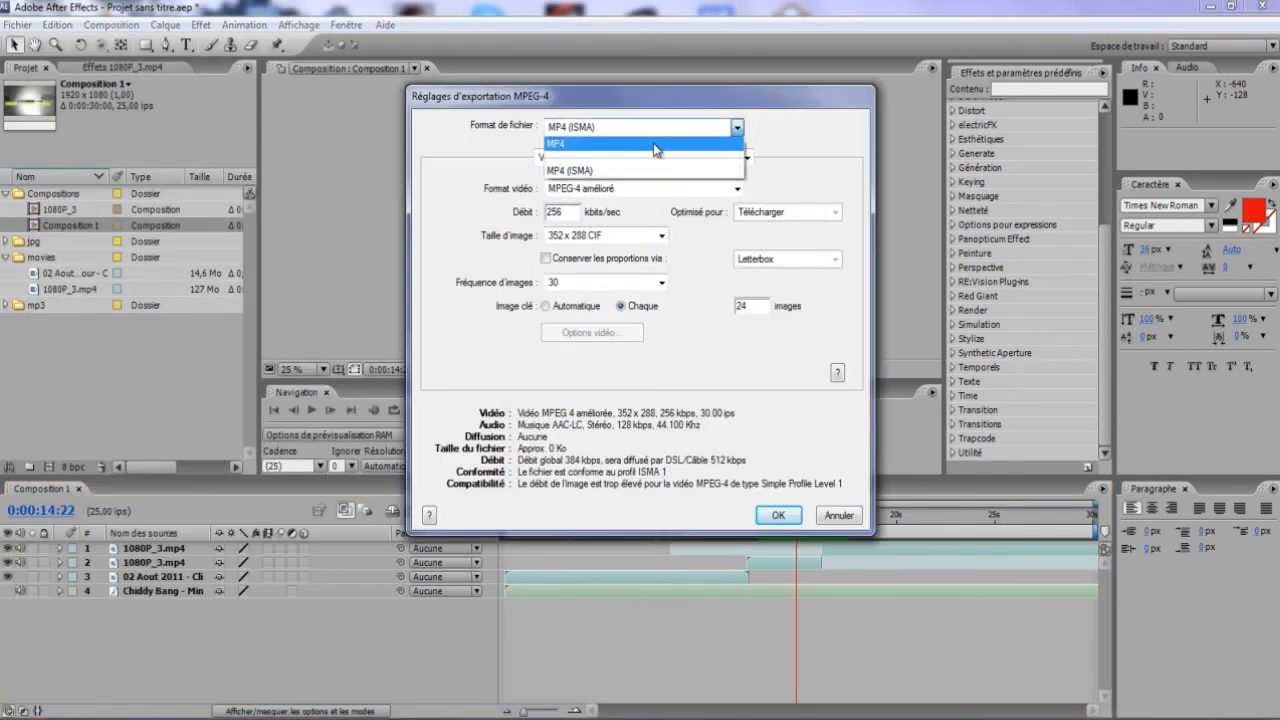
left_click(645, 149)
left_click(628, 158)
left_click(621, 164)
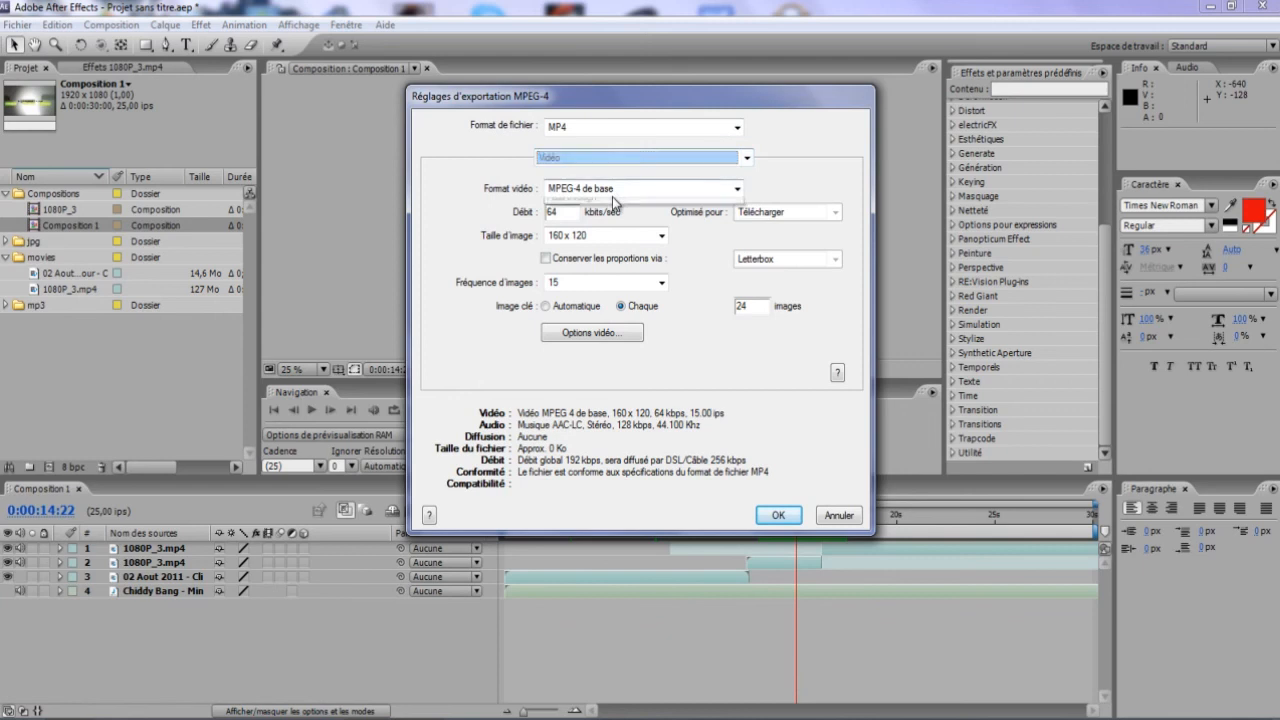
left_click(612, 190)
left_click(575, 245)
- Set the export frame size to 1920 x 1080 HD and the bitrate to 14000 kbits/sec
left_click_drag(569, 217, 522, 211)
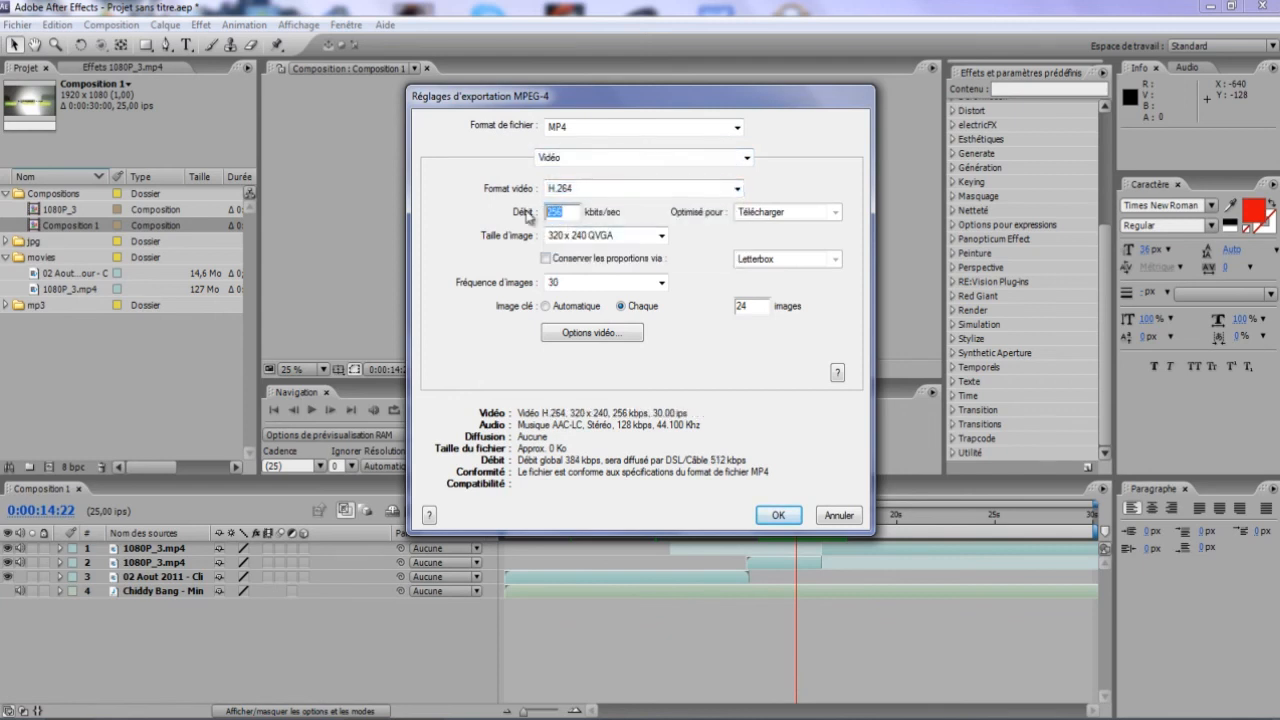
left_click_drag(571, 211, 519, 216)
left_click(661, 236)
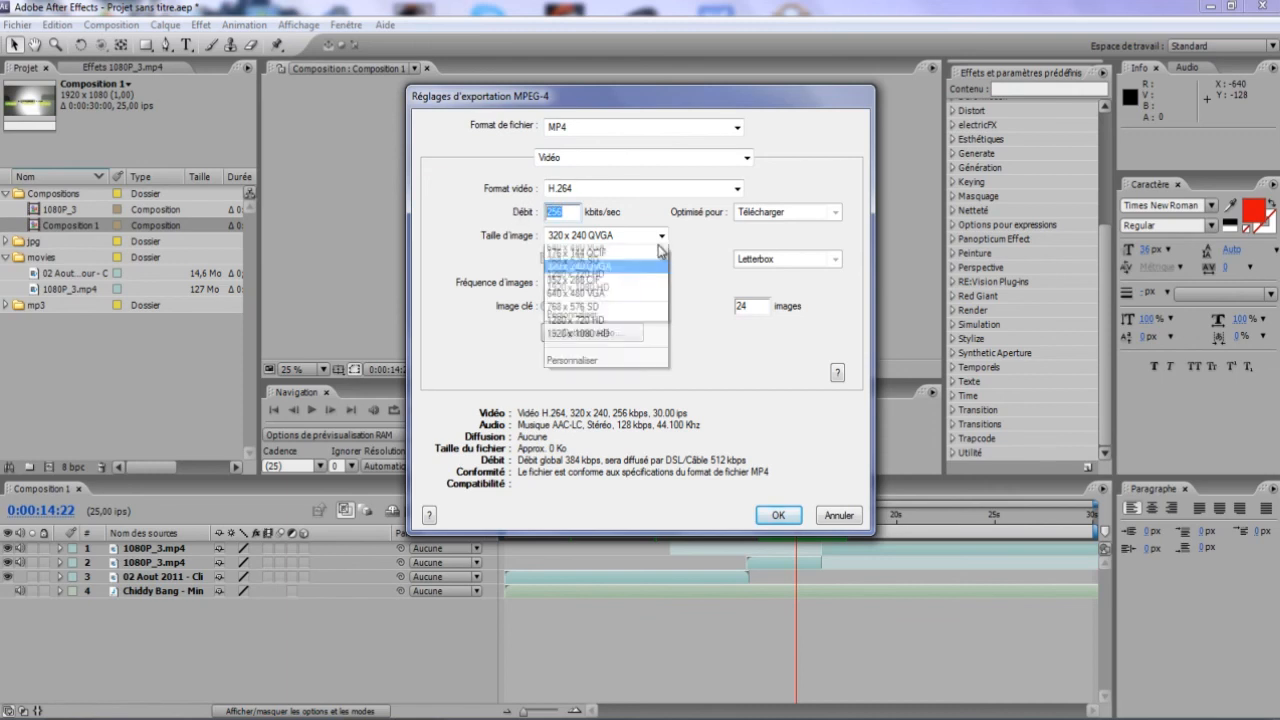
left_click(594, 374)
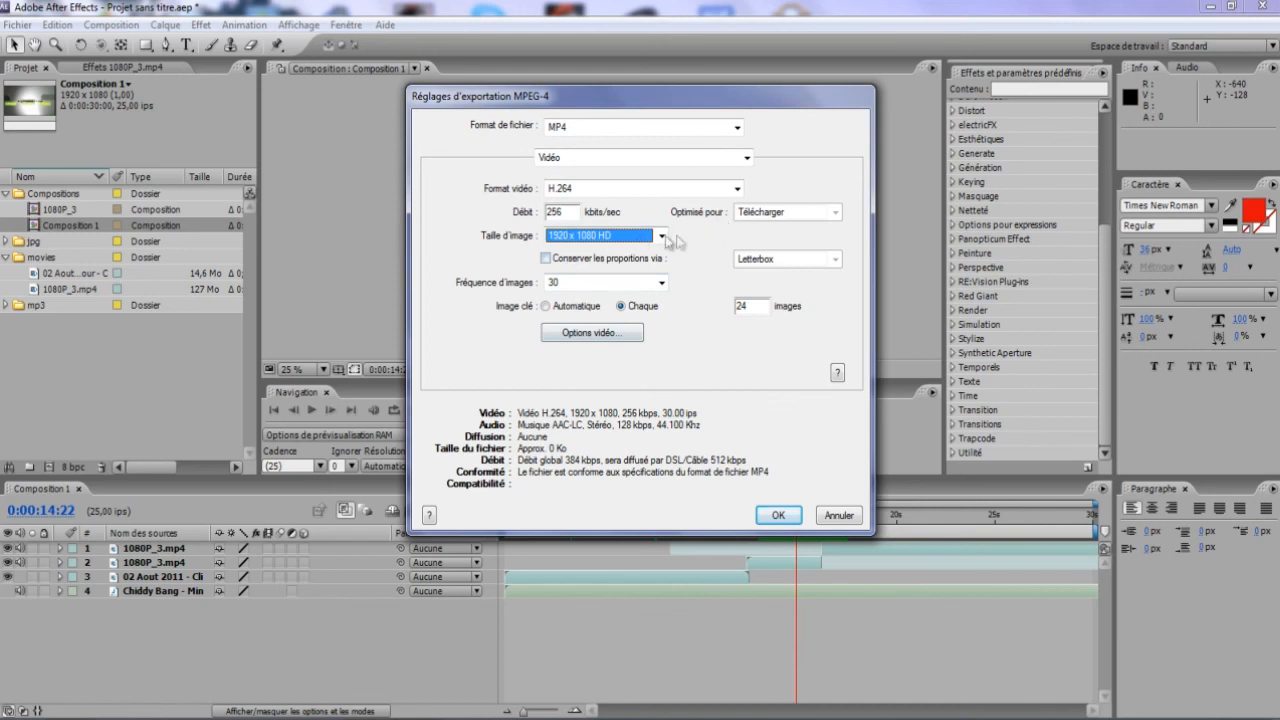
left_click(563, 212)
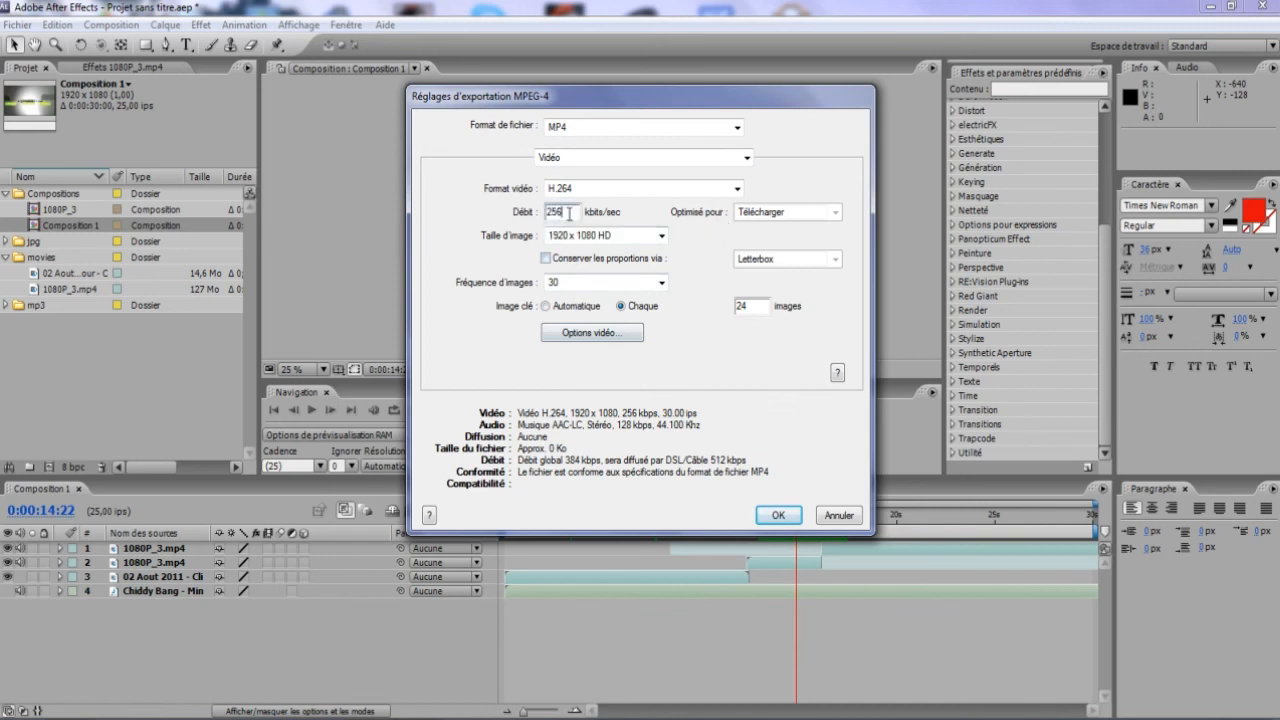
type("14000")
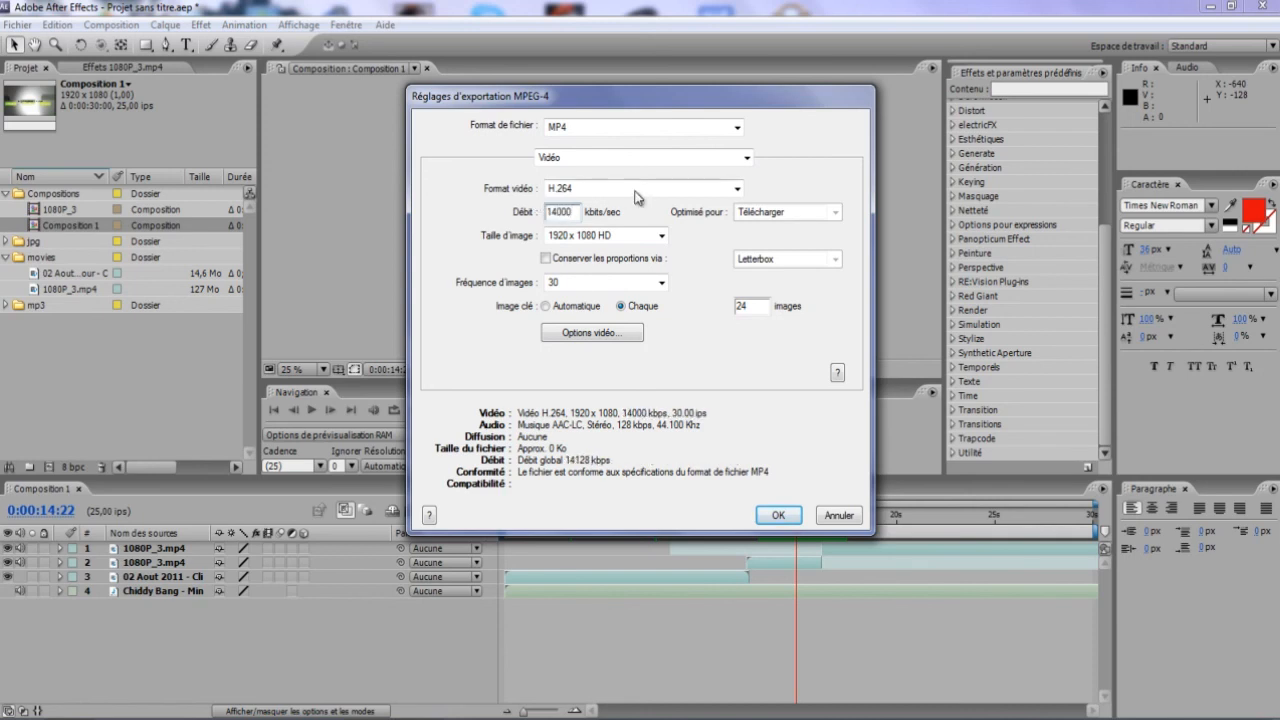
- Set the export frame size to 1280 x 720 HD and the bitrate to 4000 kbits/sec
left_click(625, 235)
left_click(568, 368)
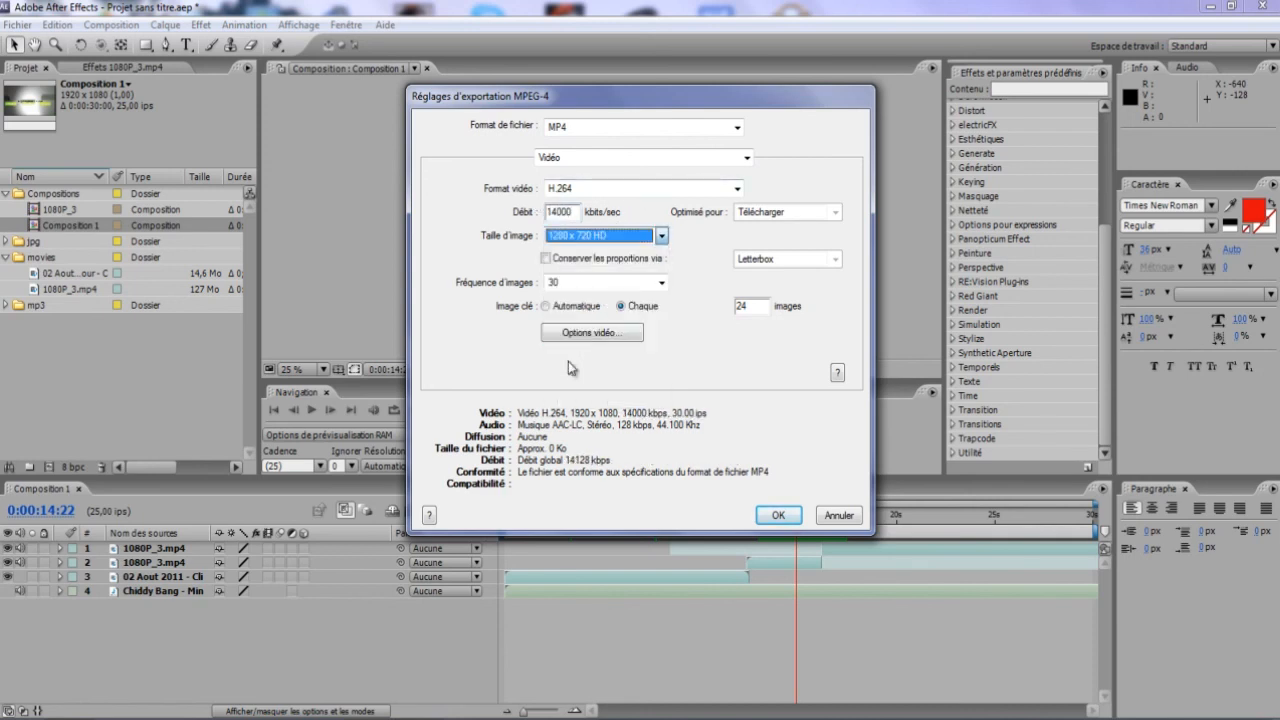
double_click(570, 212)
type("4000")
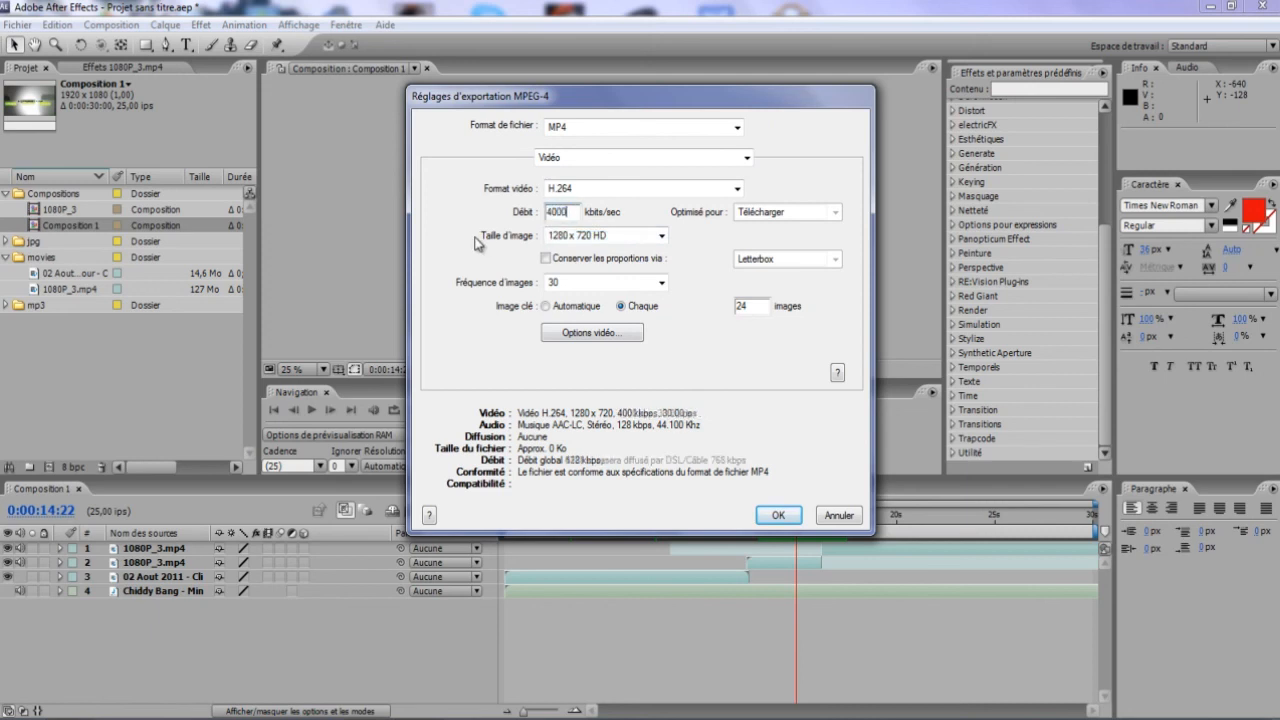
- Set the export frame size to 768 x 576 SD and the bitrate to 2500 kbits/sec
left_click(549, 240)
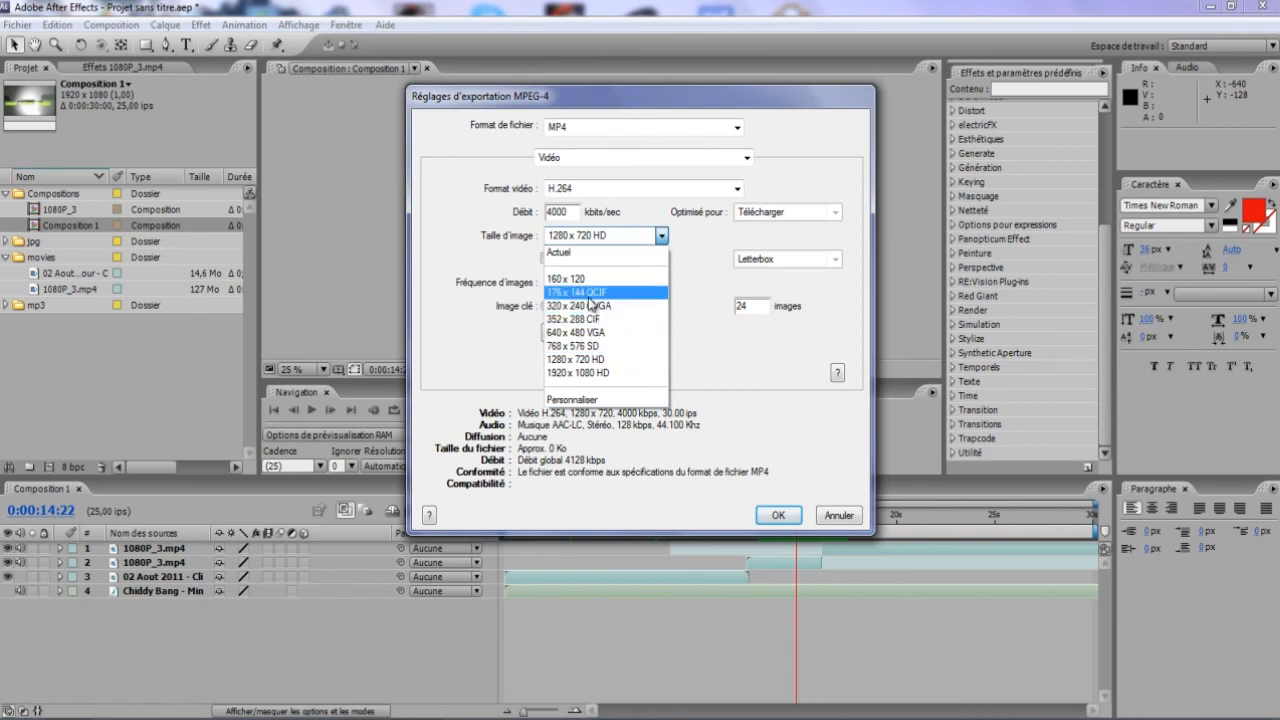
left_click(572, 345)
key("shift+Tab")
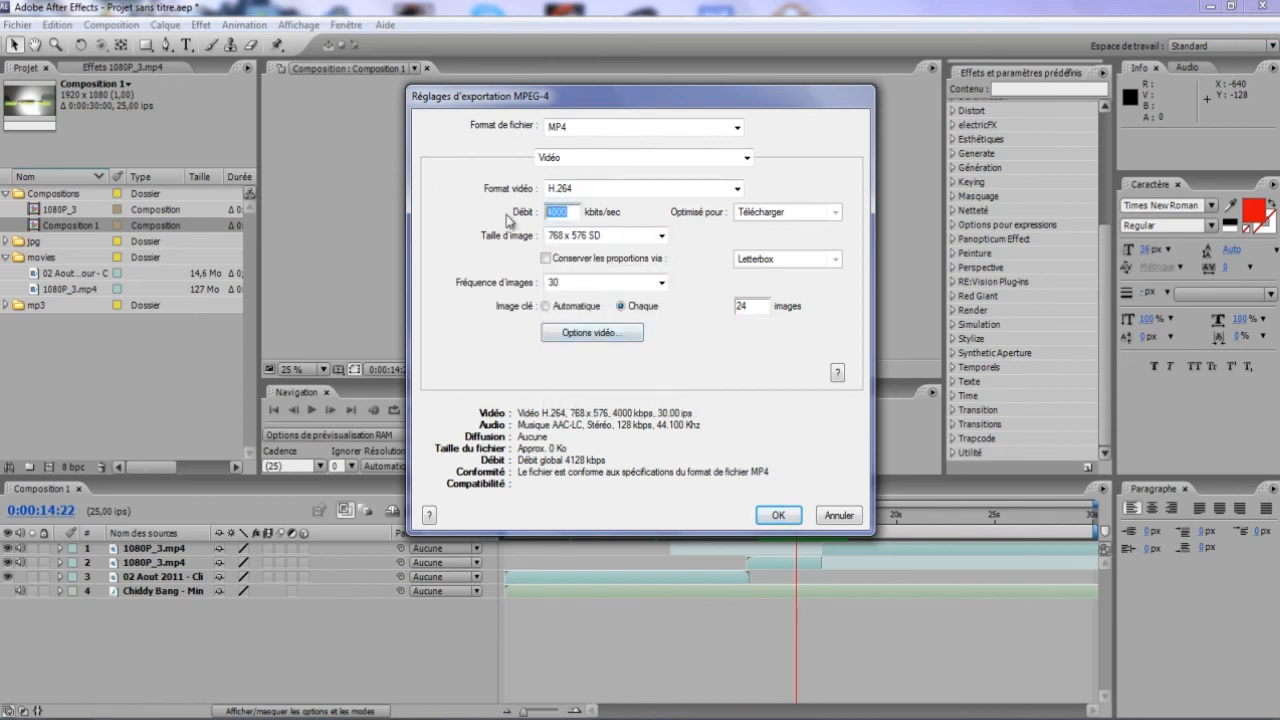
type("2500")
- Set a custom export frame size of 2500 x 2500 and close the MPEG-4 export settings
left_click(605, 236)
left_click(575, 252)
left_click(608, 236)
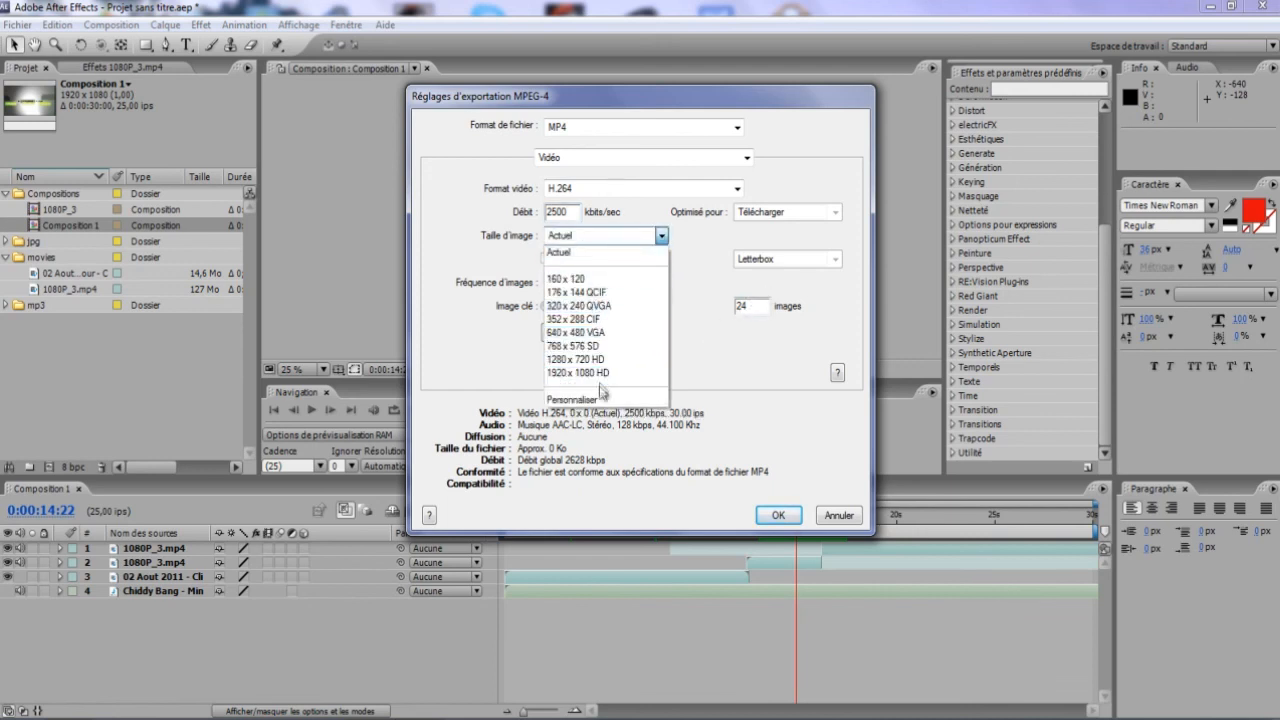
left_click(600, 399)
left_click(745, 234)
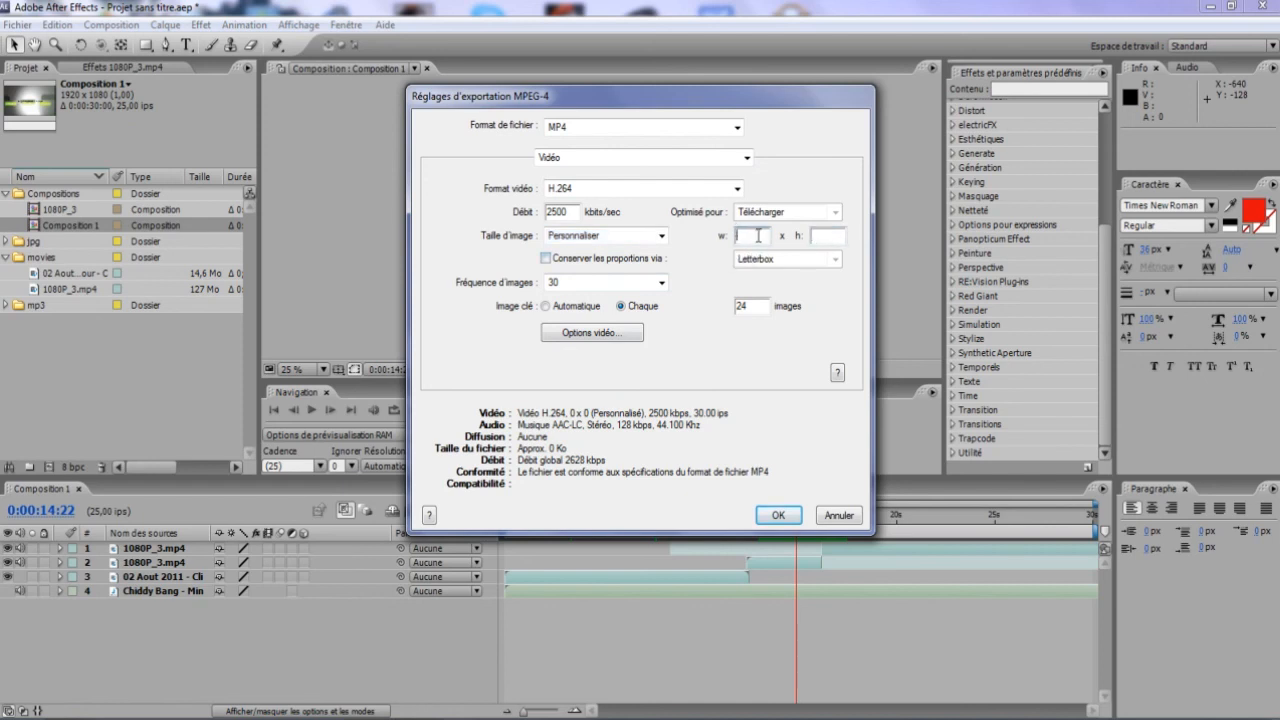
type("2500")
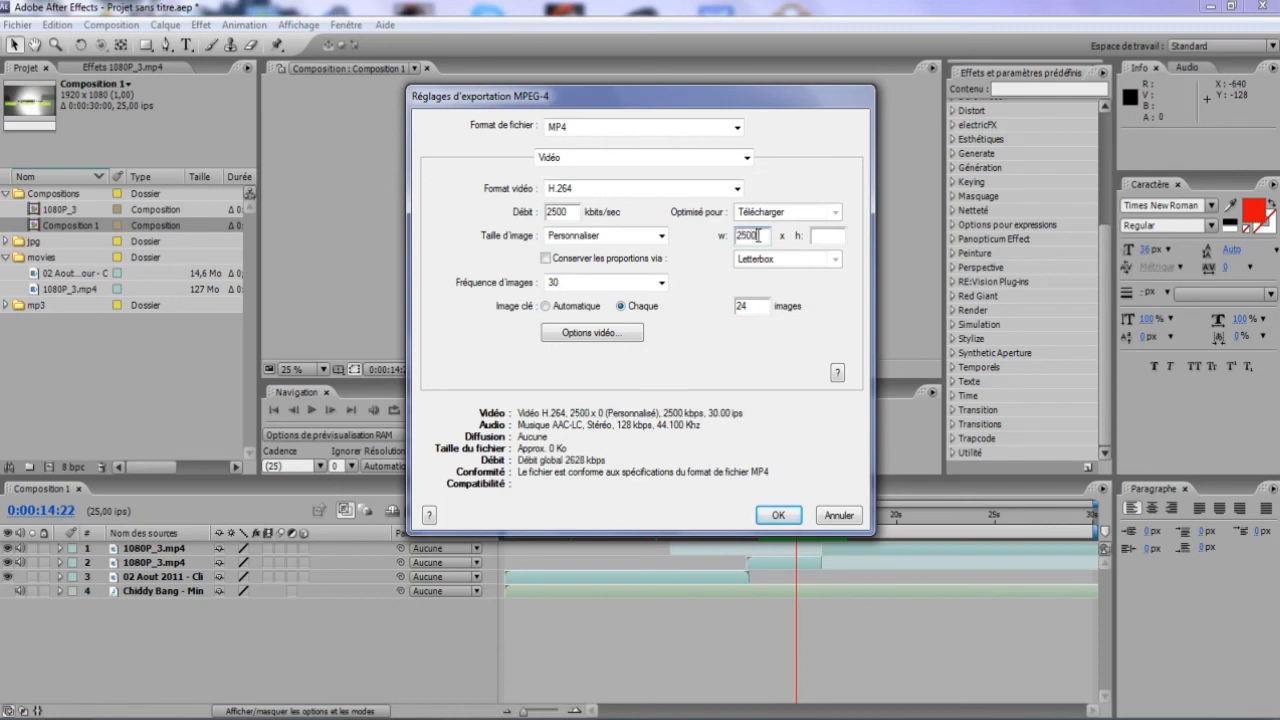
left_click(833, 234)
type("2500")
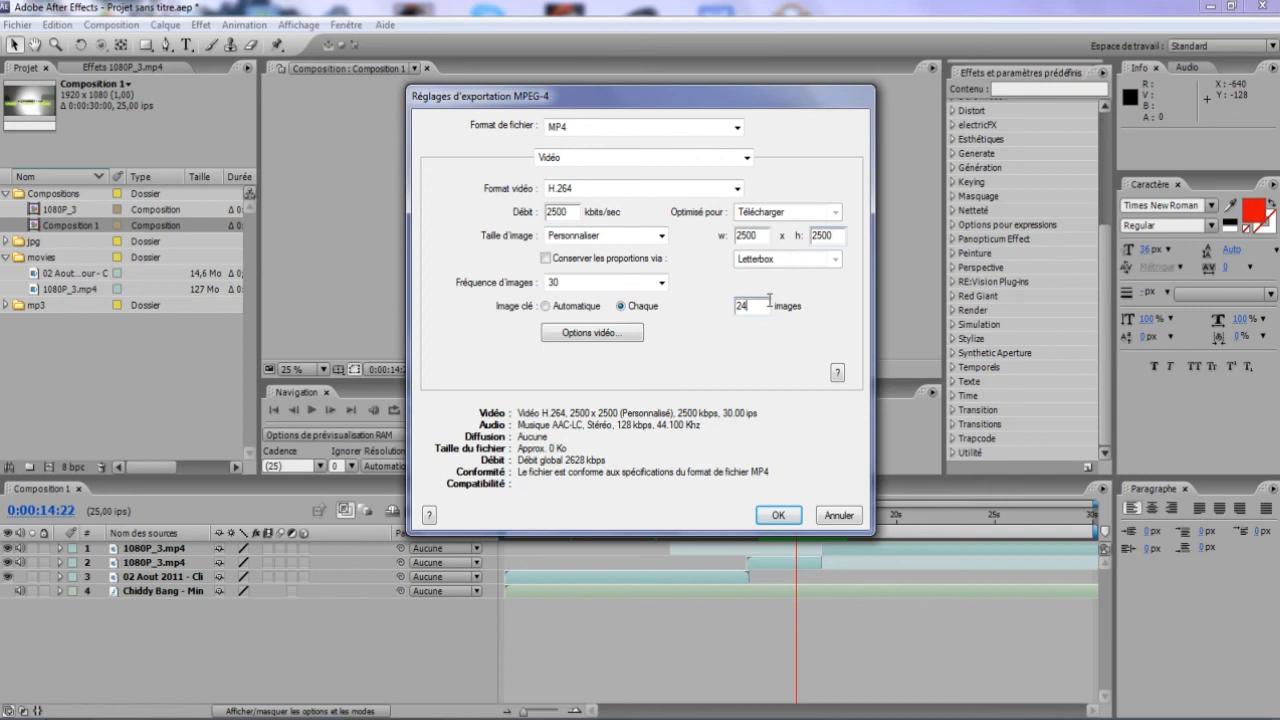
left_click(770, 515)
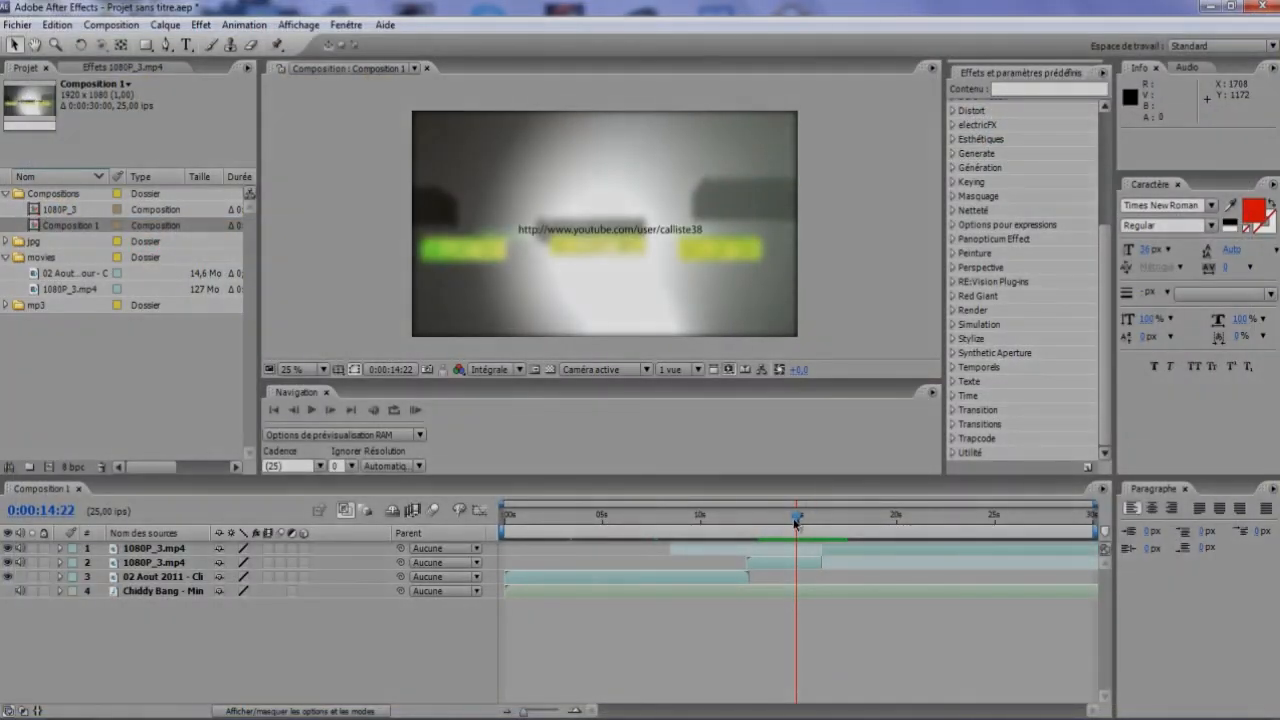
- Scrub Composition 1 to 0:00:15:13, move the current time back to 0:00:13:20 and play the preview
mouse_move(796, 522)
left_mouse_down()
mouse_move(812, 523)
mouse_move(780, 527)
mouse_move(827, 527)
mouse_move(768, 526)
mouse_move(809, 520)
left_mouse_up()
scroll(1083, 295, "up", 5)
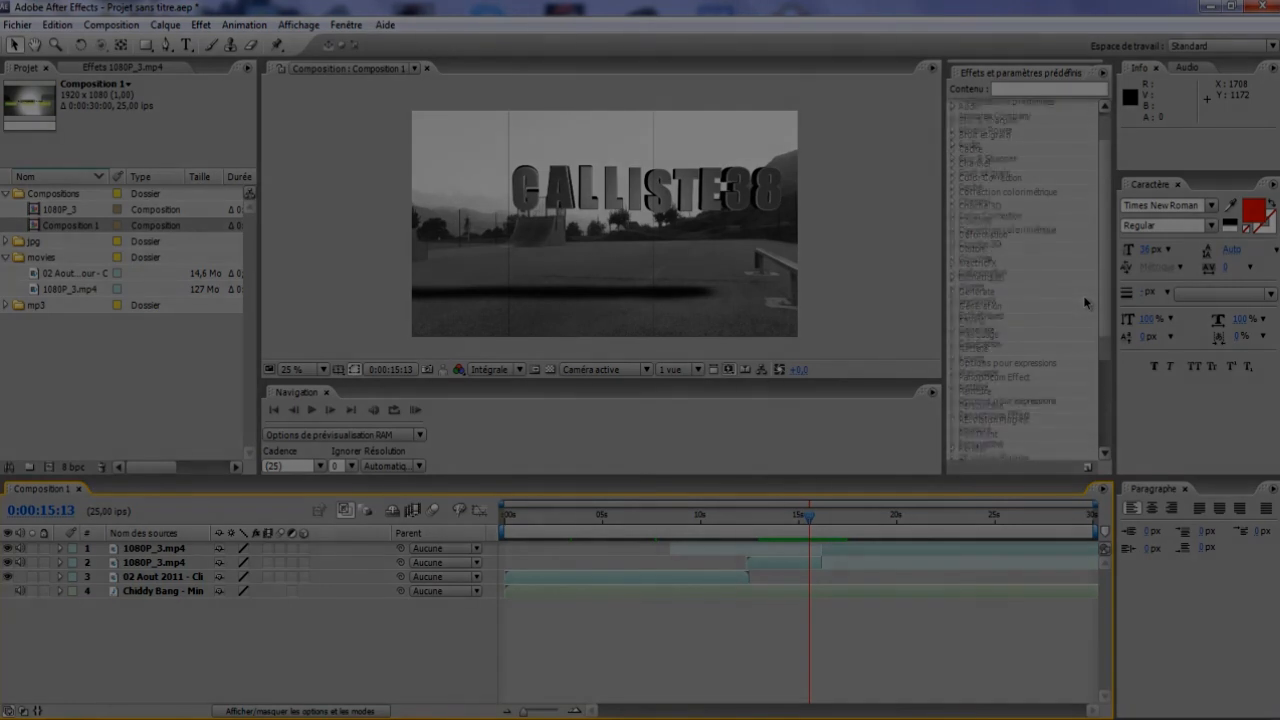
left_click(598, 422)
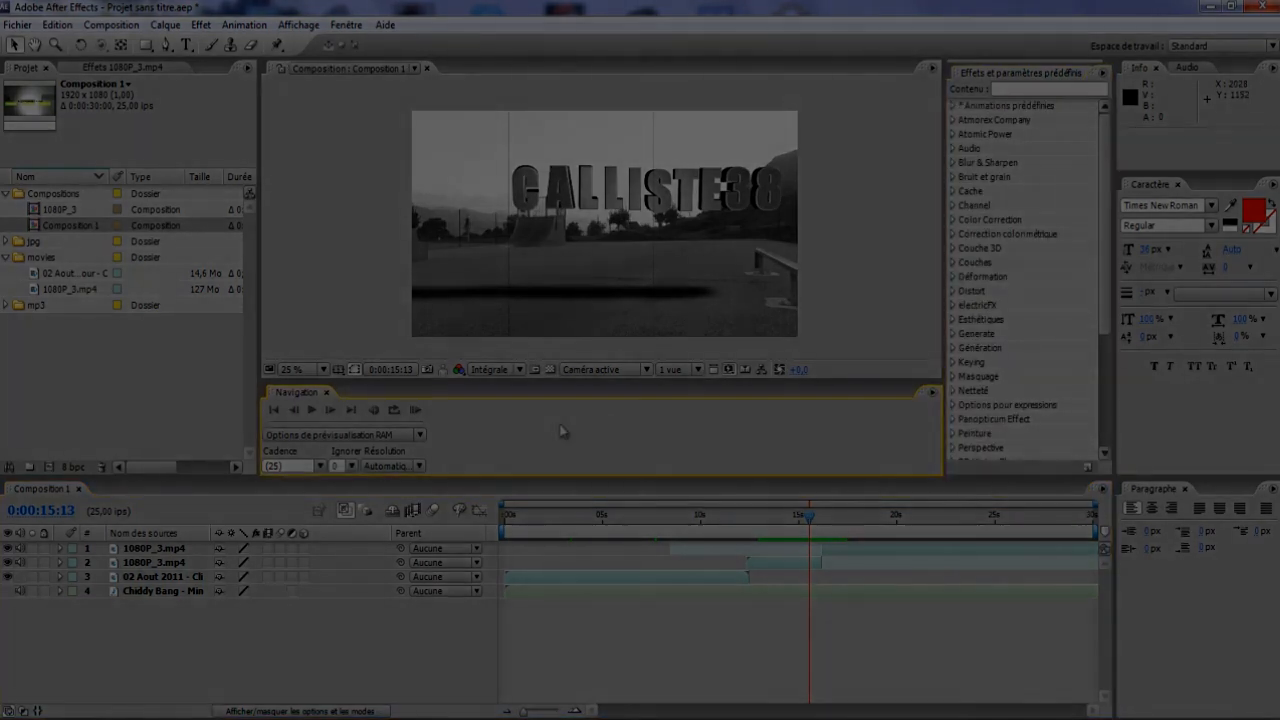
left_click(420, 467)
left_click(380, 481)
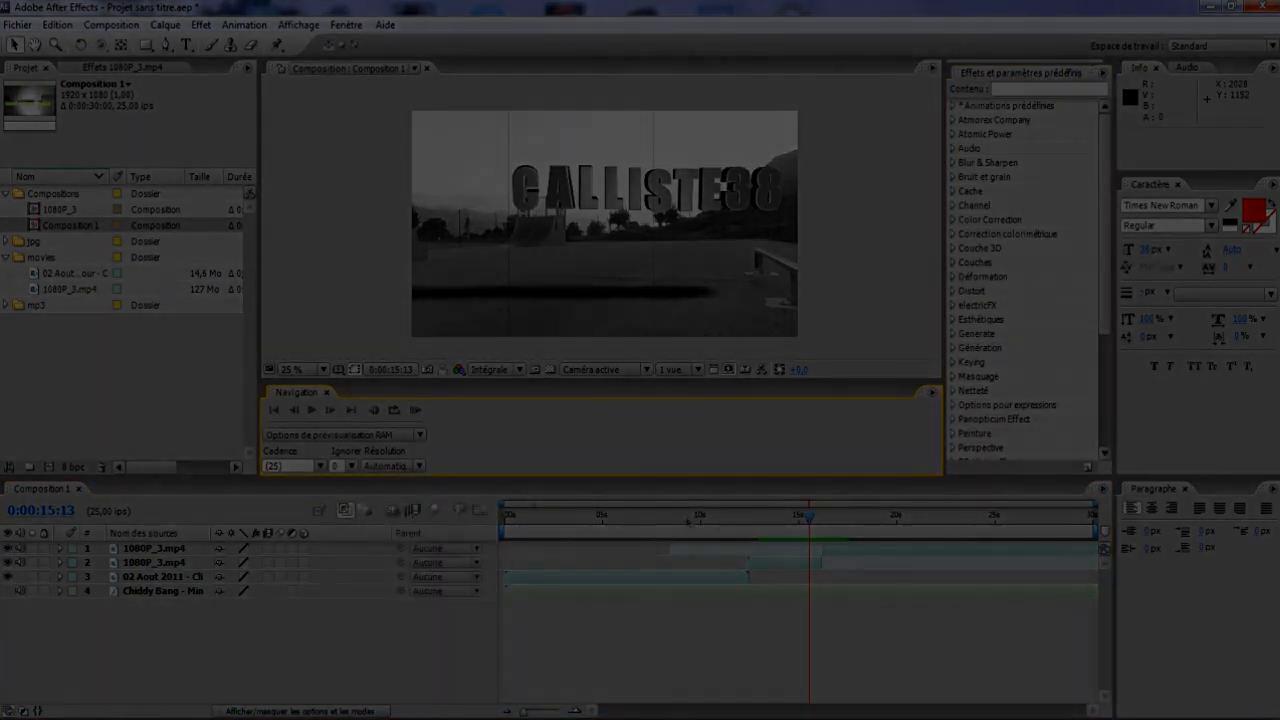
left_click_drag(810, 517, 775, 517)
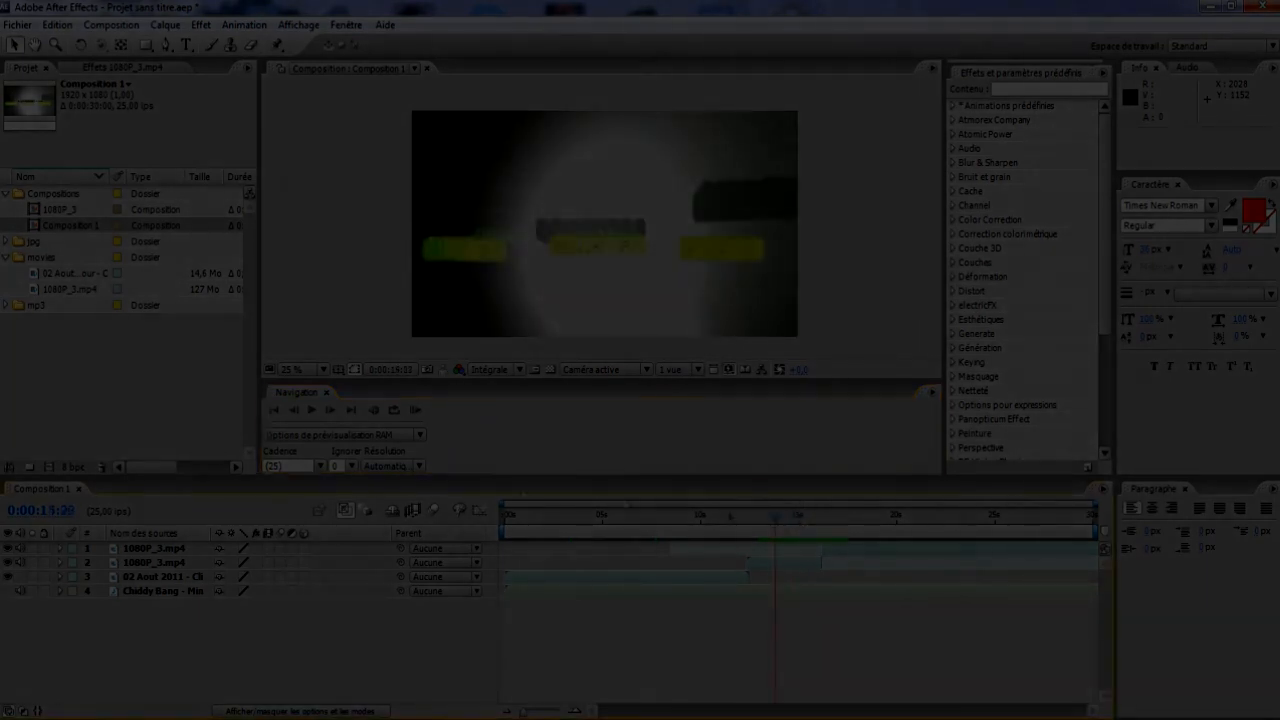
left_click(311, 410)
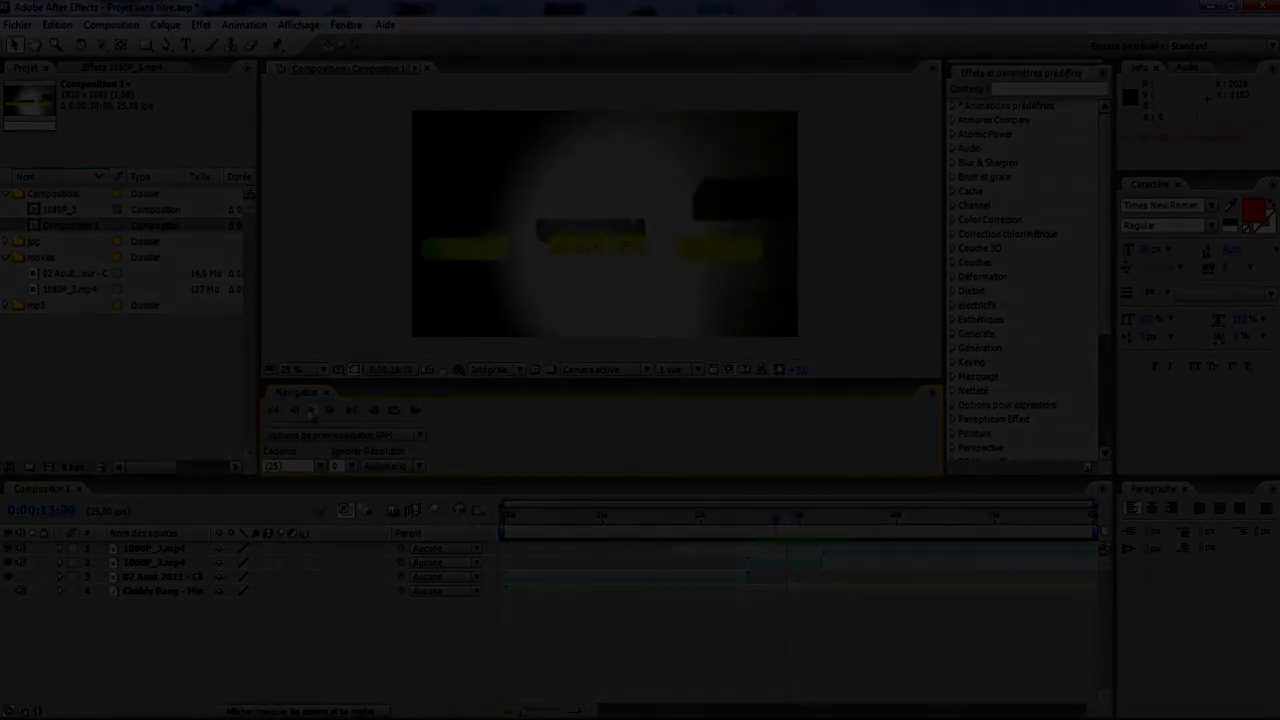